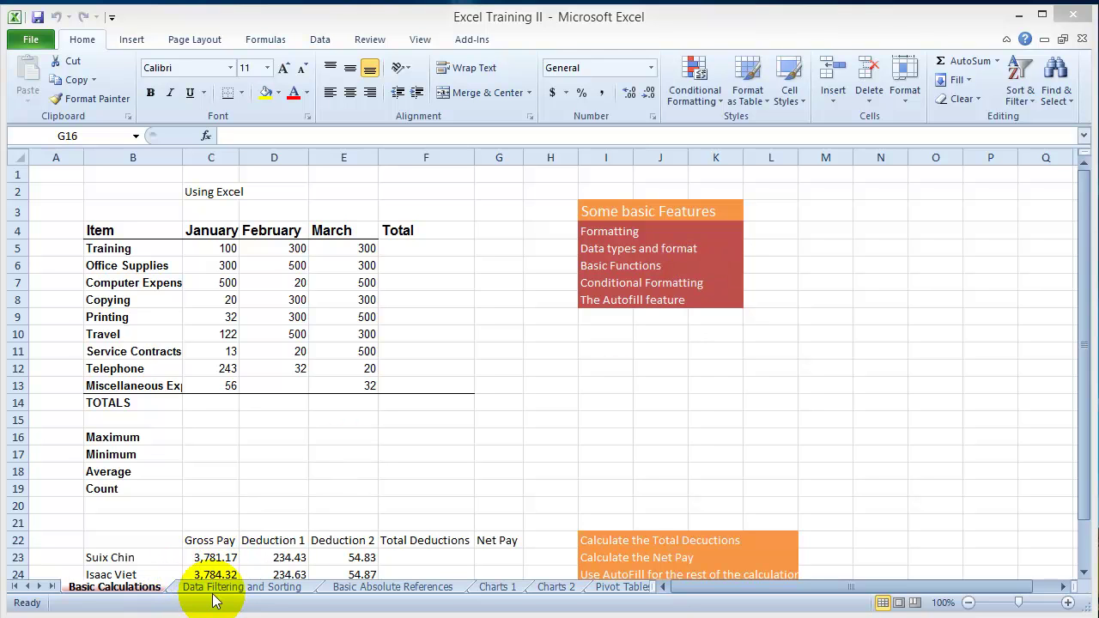
Step: Look through the Data Filtering and Sorting, Basic Absolute References and Charts 1 sheets, then return to Basic Calculations
click(107, 586)
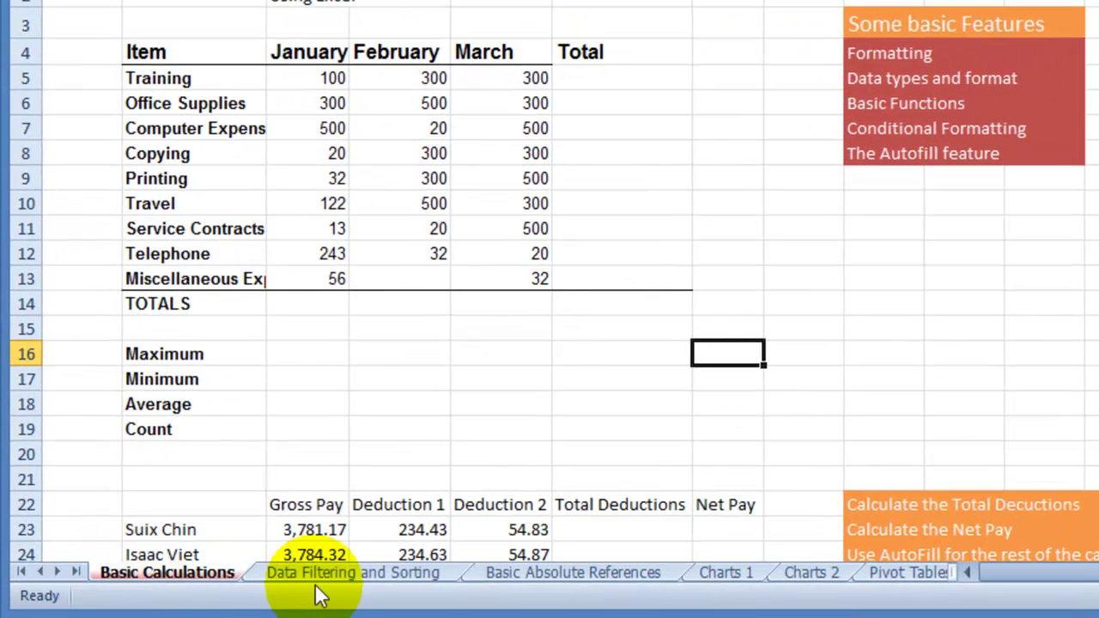
click(337, 586)
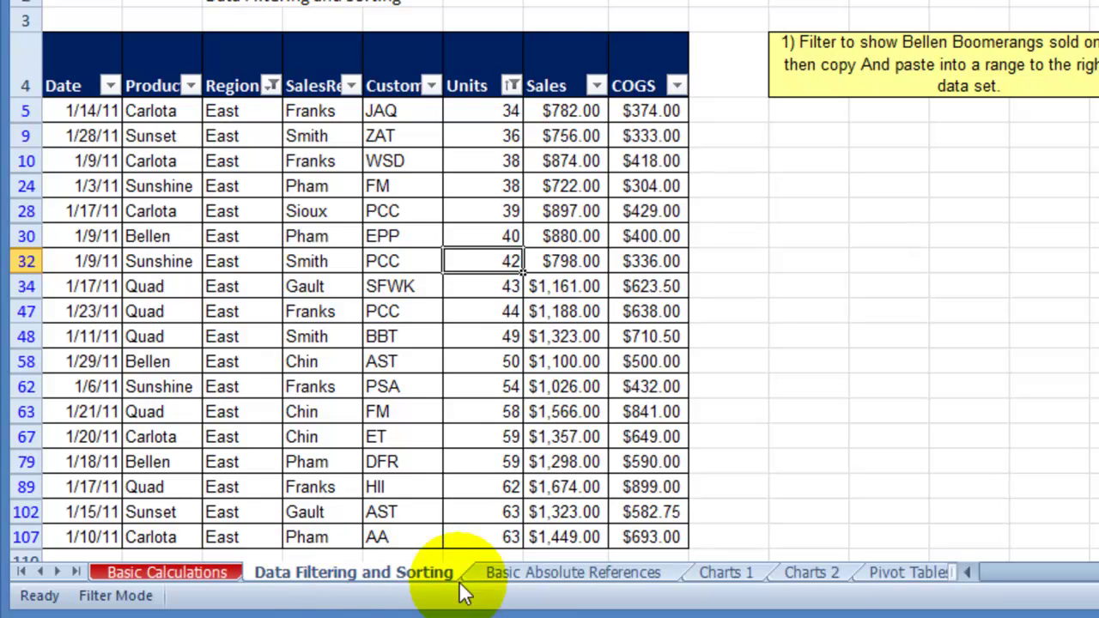
click(515, 584)
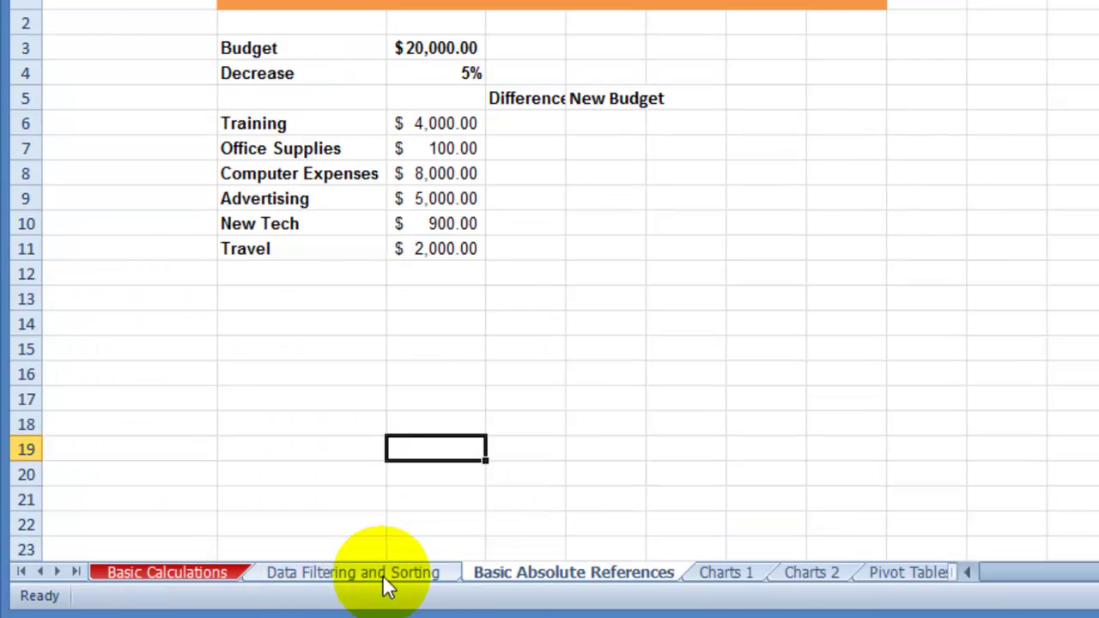
click(738, 578)
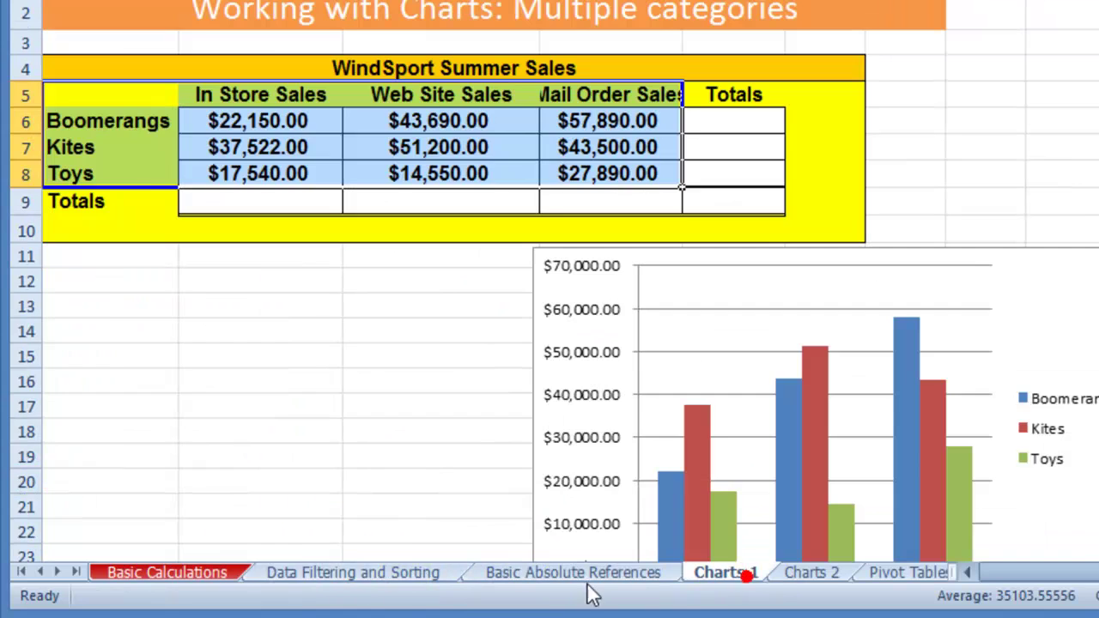
click(196, 579)
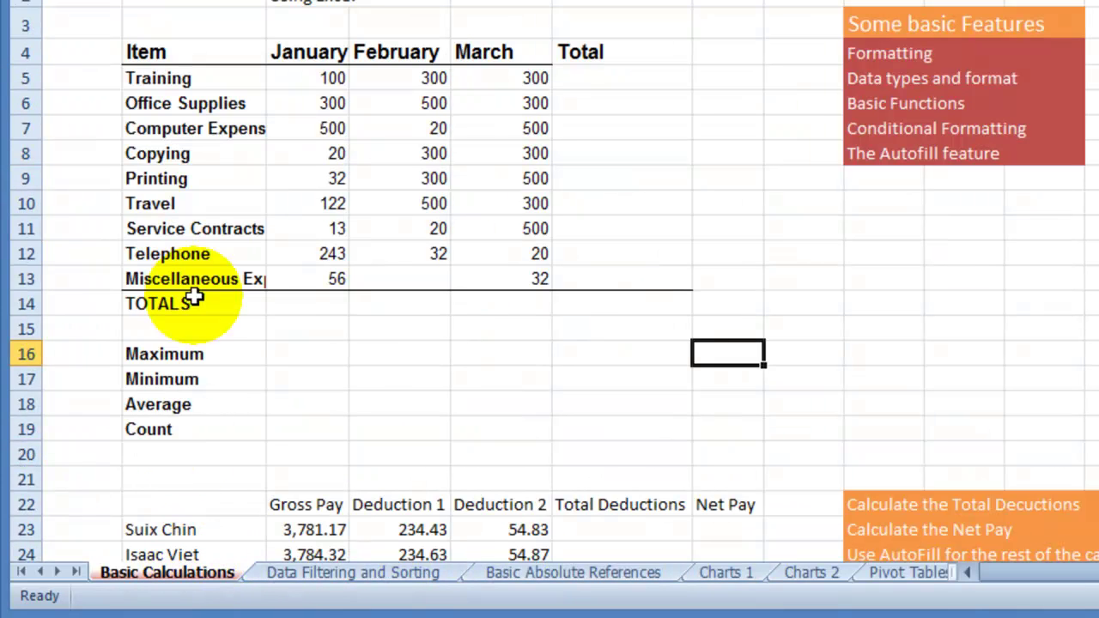
Step: Select the Item header, the Training entry and January's 100 value in C5
click(172, 68)
click(180, 50)
click(187, 78)
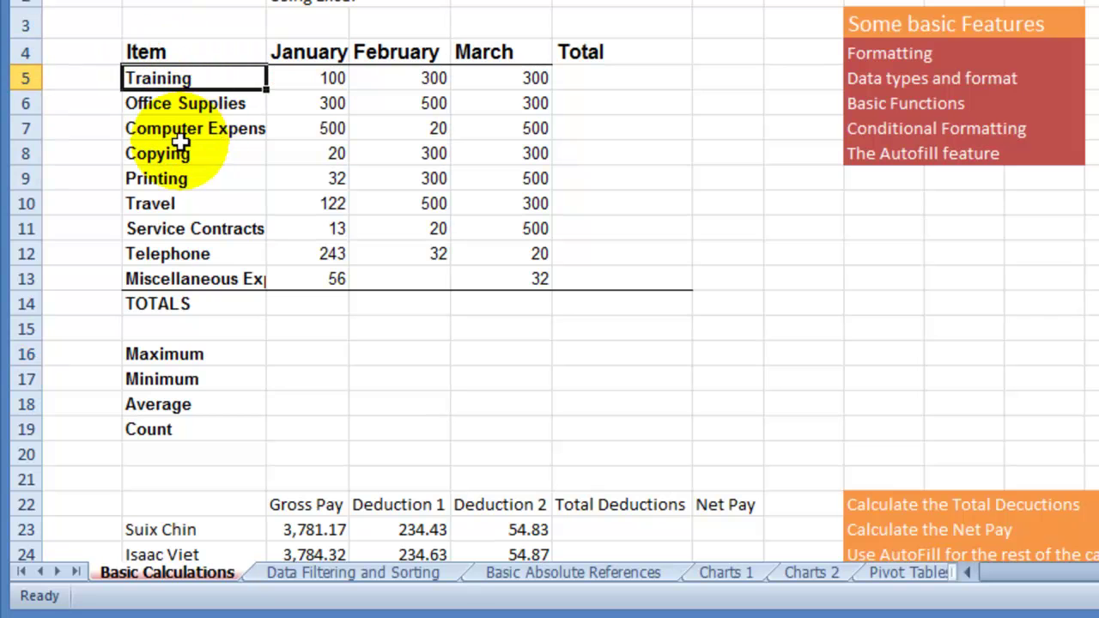
click(178, 51)
click(179, 52)
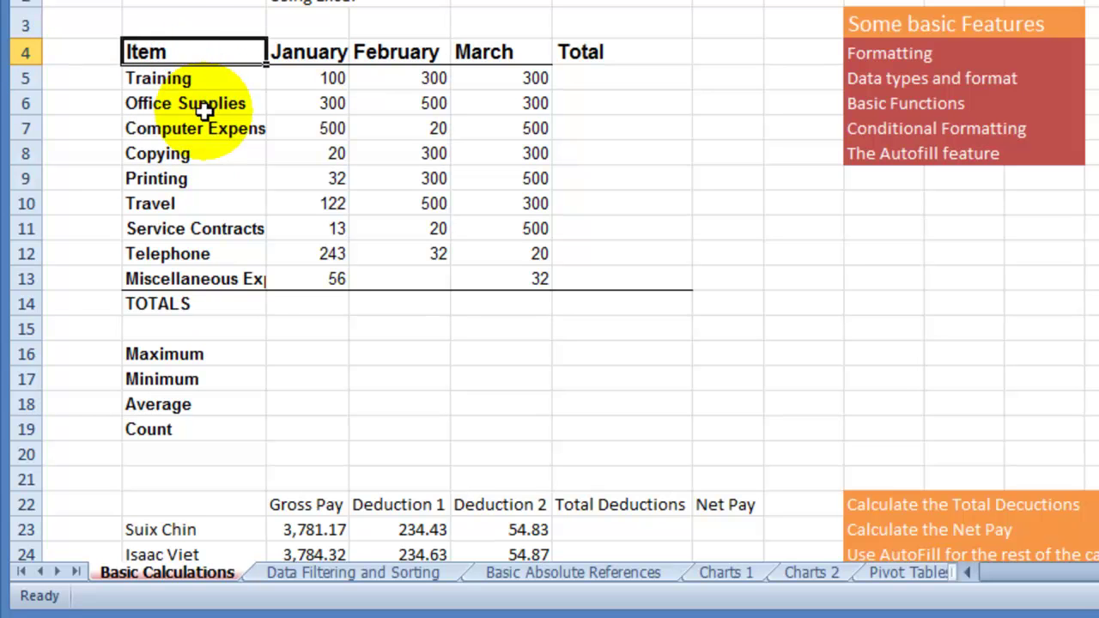
click(192, 79)
click(332, 78)
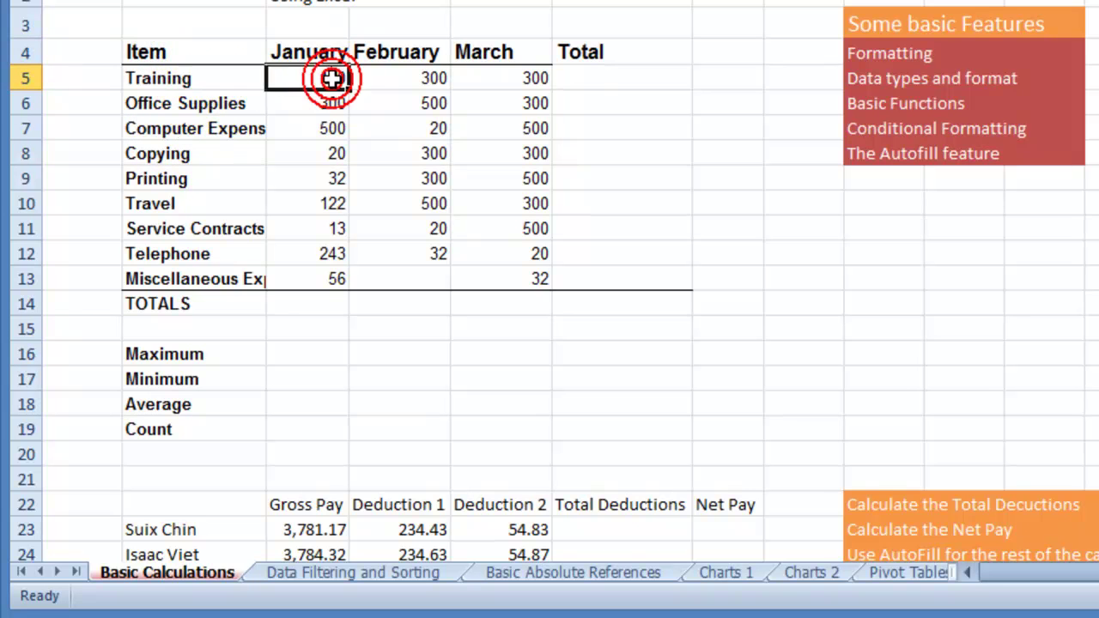
Step: On the PowerPoint slide, add =sum(b1:b10) on a new line below the function pattern
click(1071, 48)
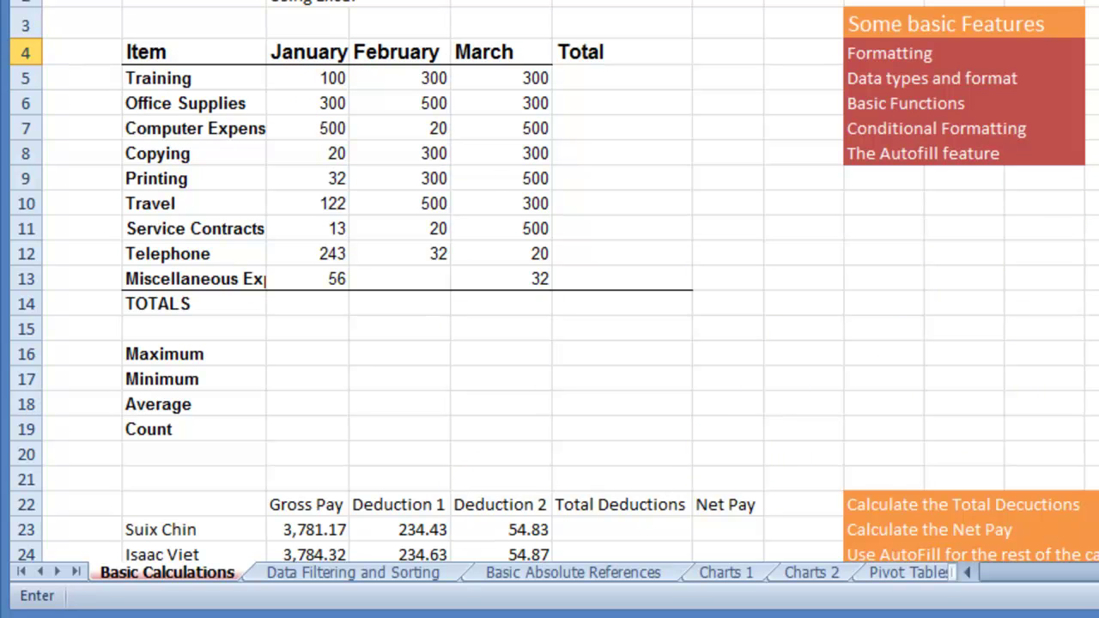
click(445, 195)
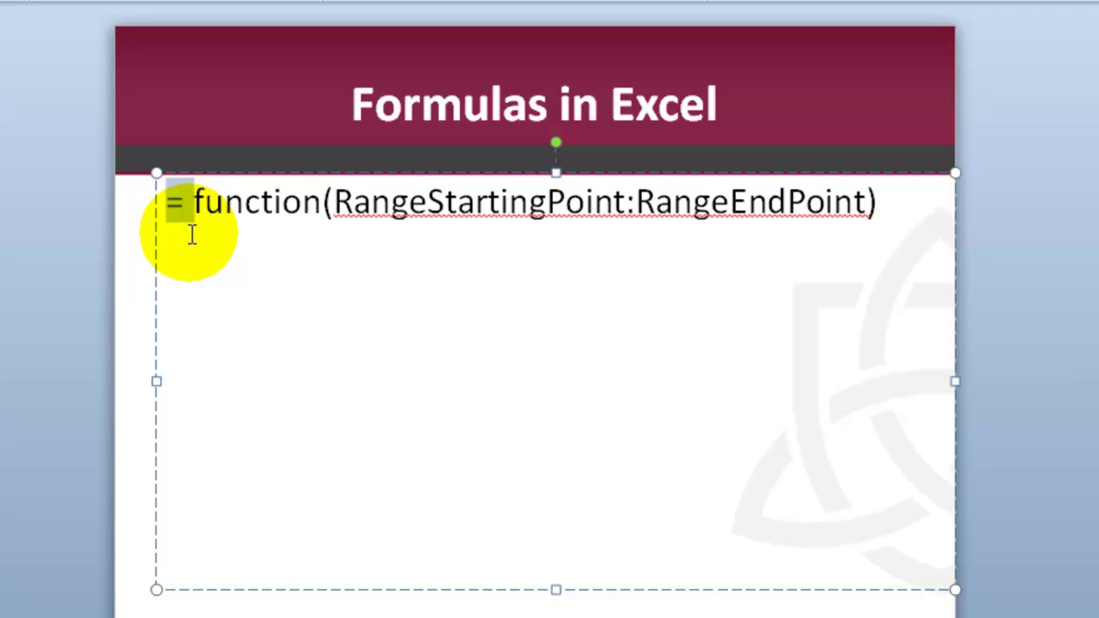
double_click(233, 206)
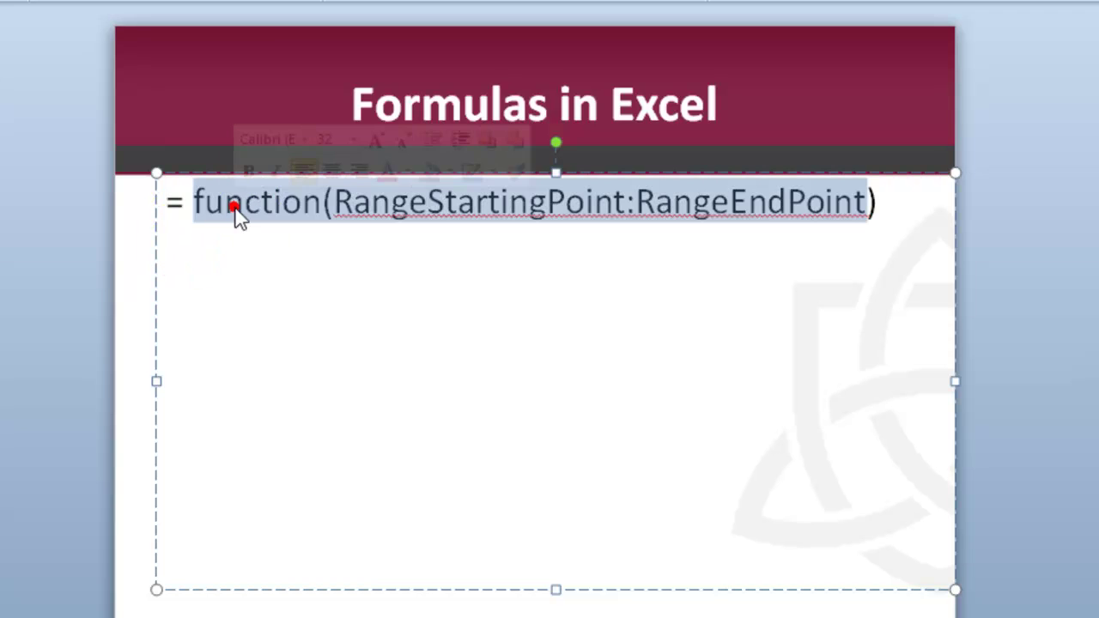
click(323, 206)
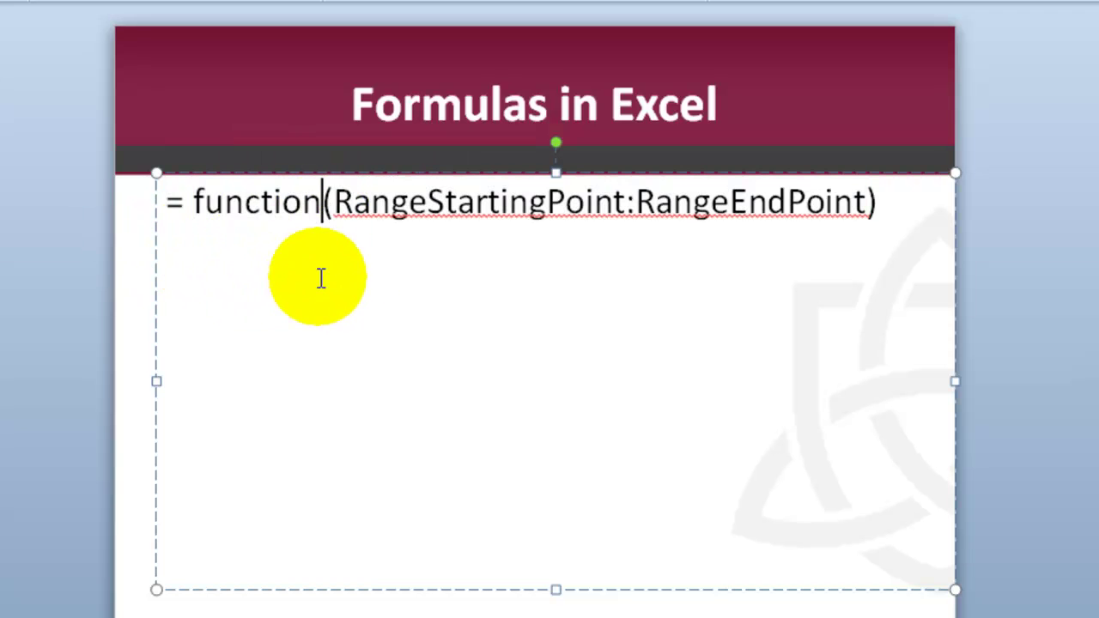
click(876, 202)
key(Return)
text(=)
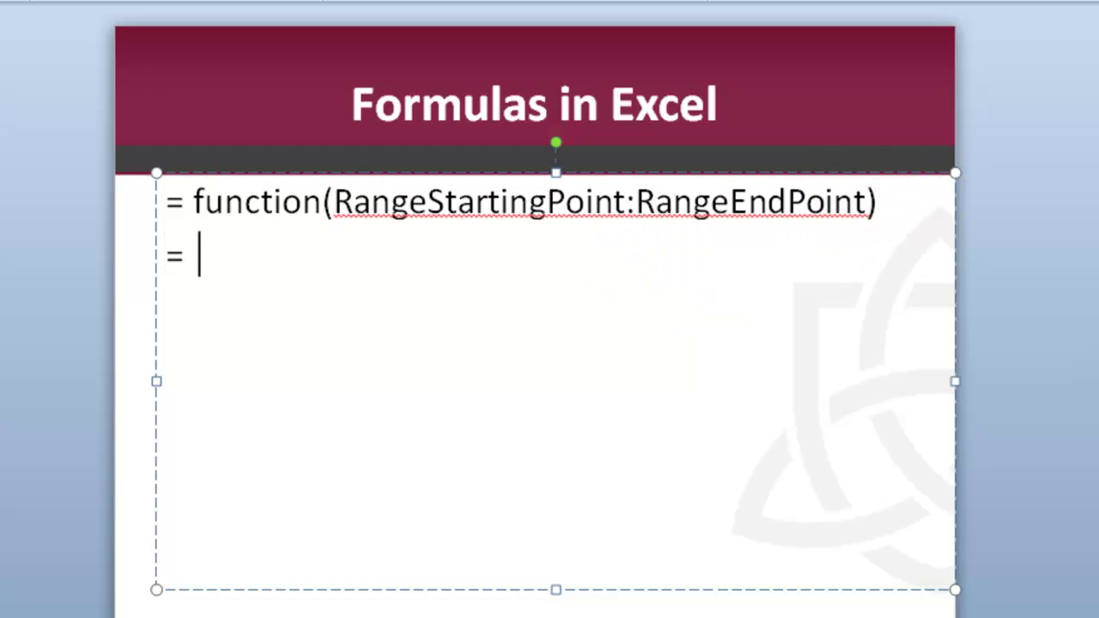
text(sum()
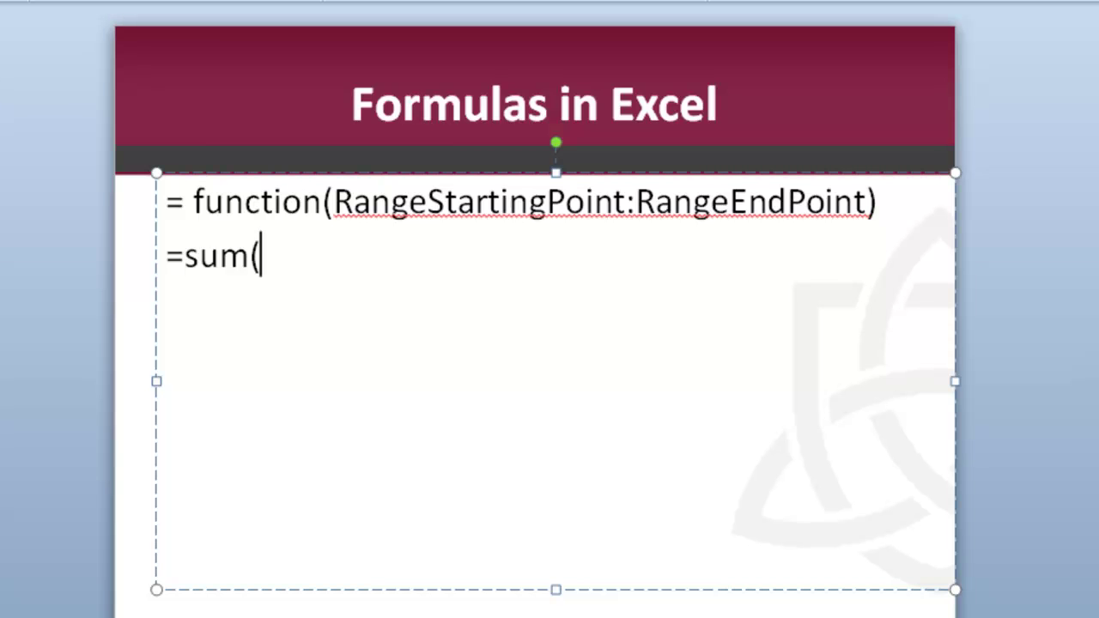
text(b1)
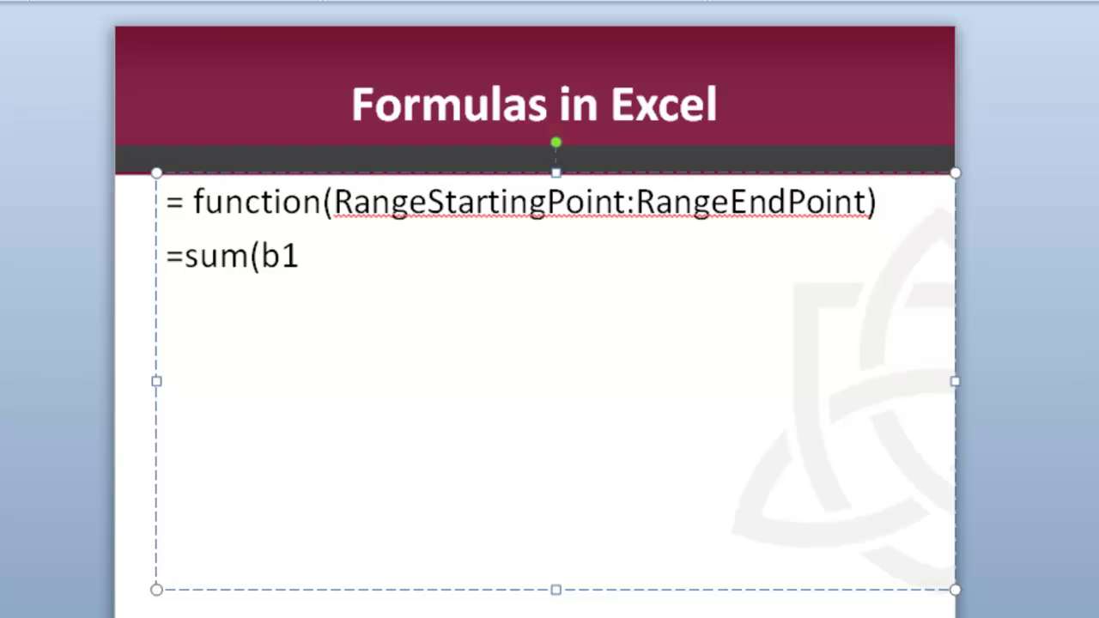
text(:b10))
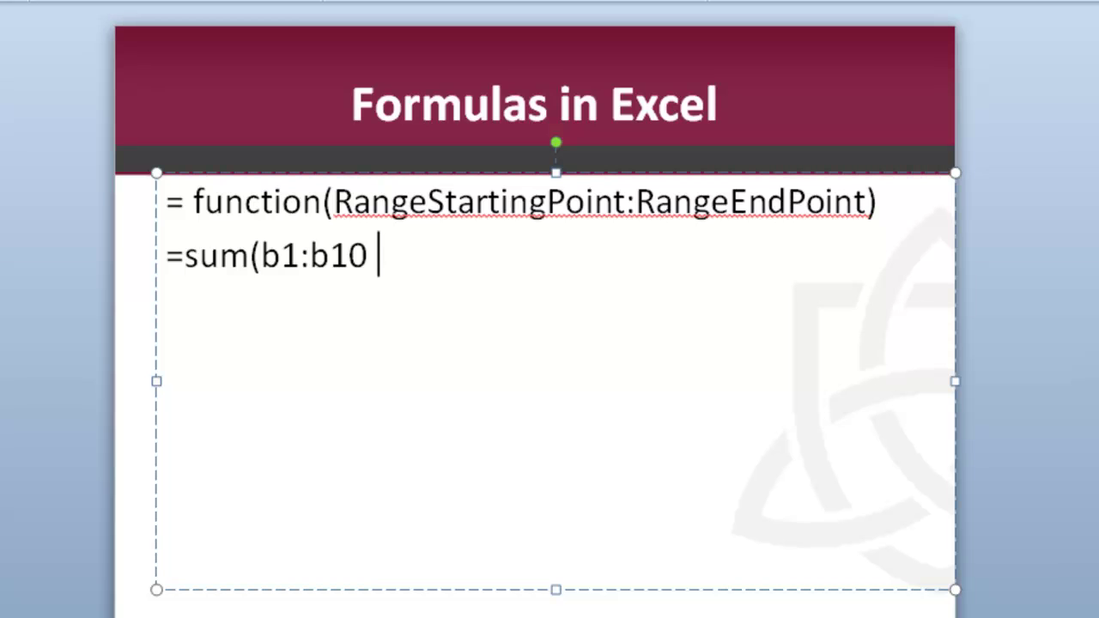
Step: Point out the sum, b1 and b10 parts of the example formula
click(183, 262)
double_click(211, 259)
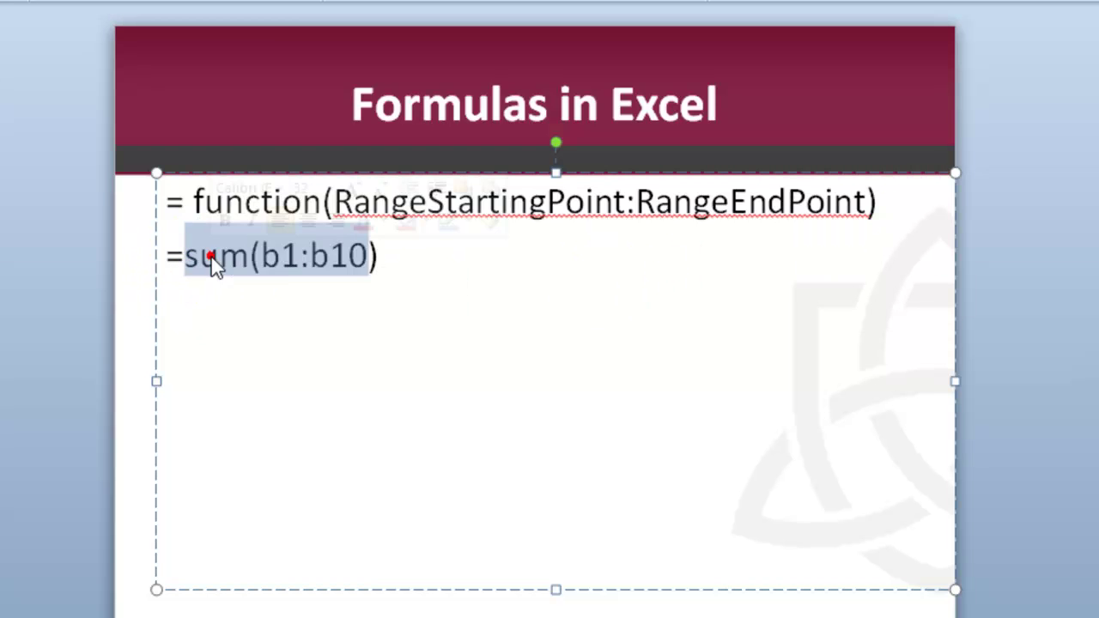
click(259, 262)
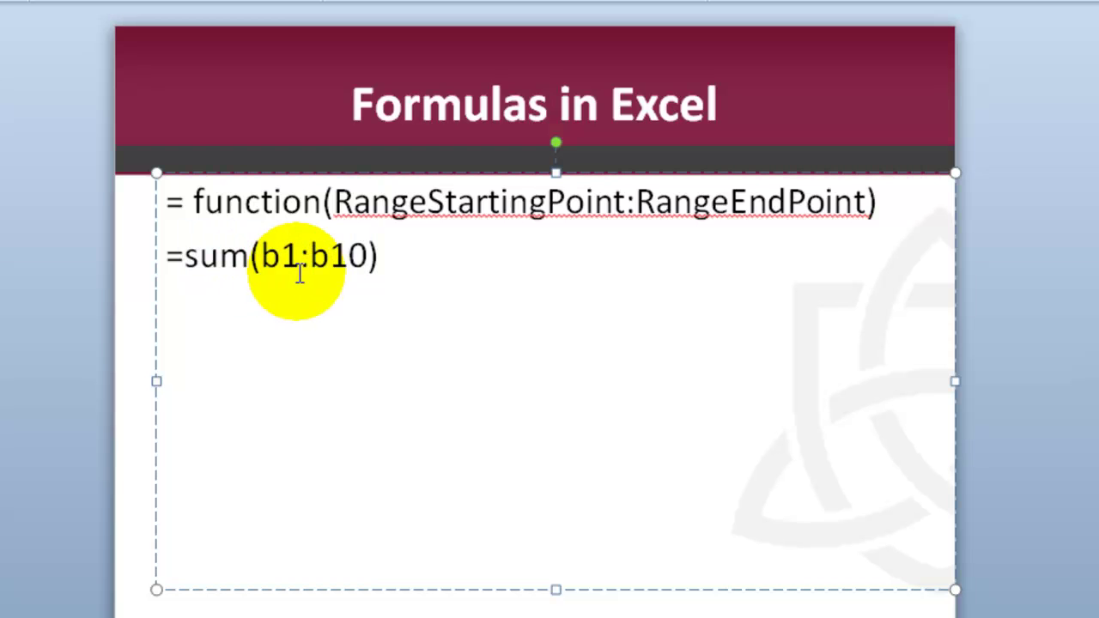
click(367, 261)
click(378, 259)
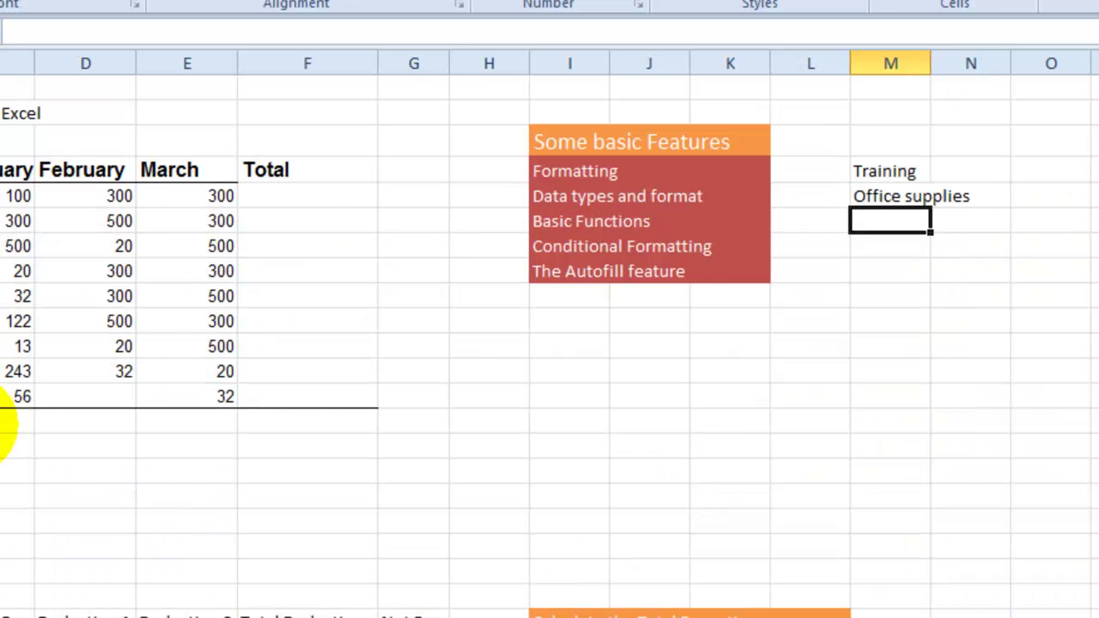
Step: Enter =SUM(C5:C13) in C14, fixing the range end from C14 to C13, so it shows 1386
click(5, 423)
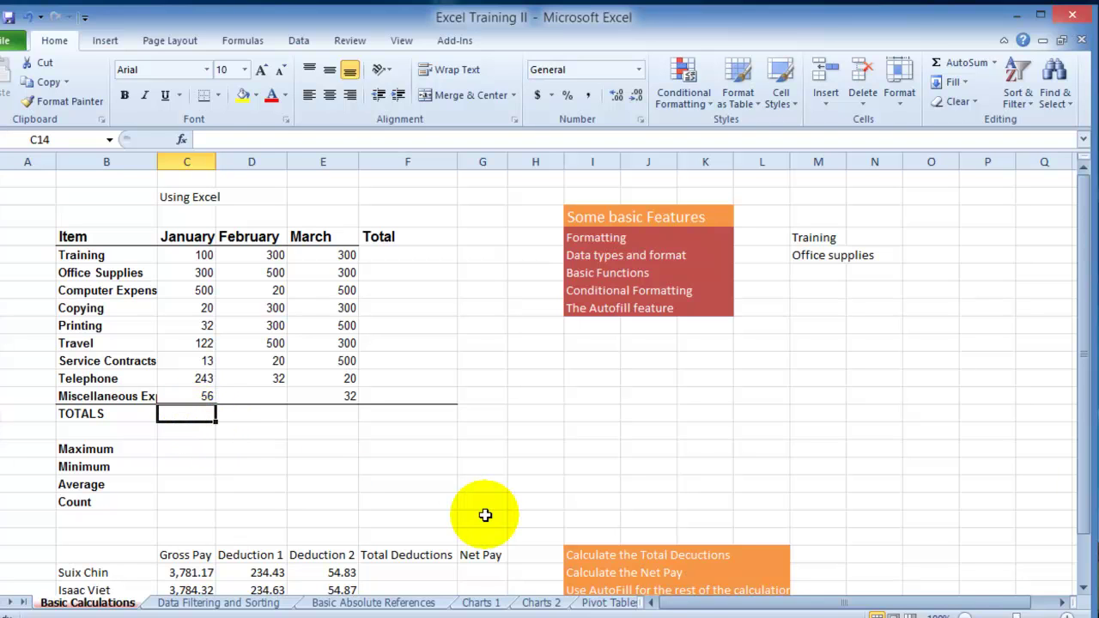
text(=)
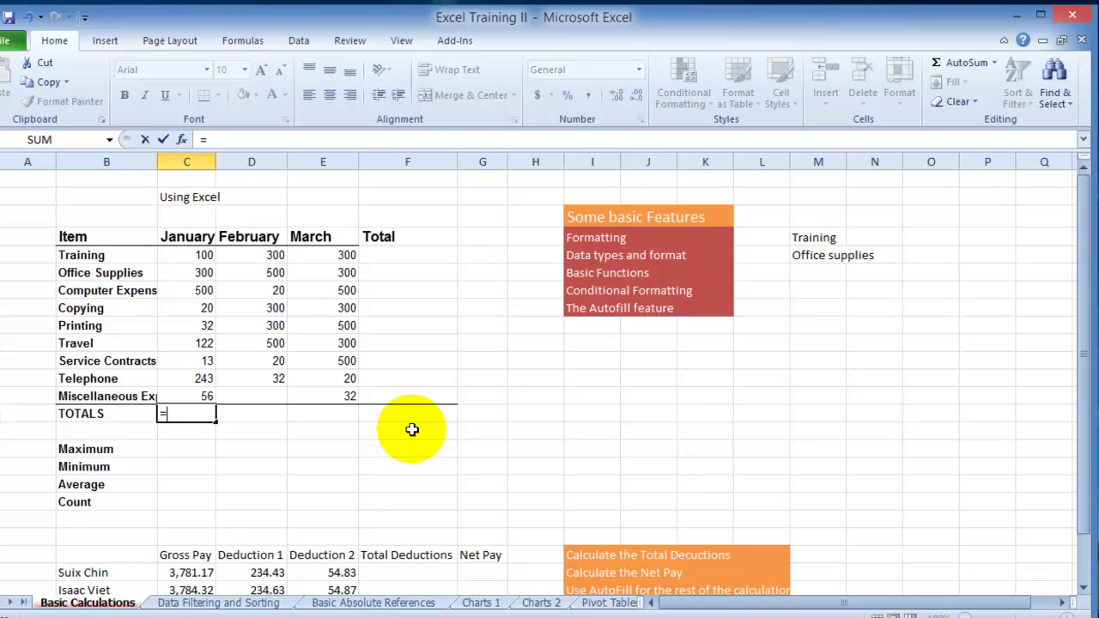
text(sum)
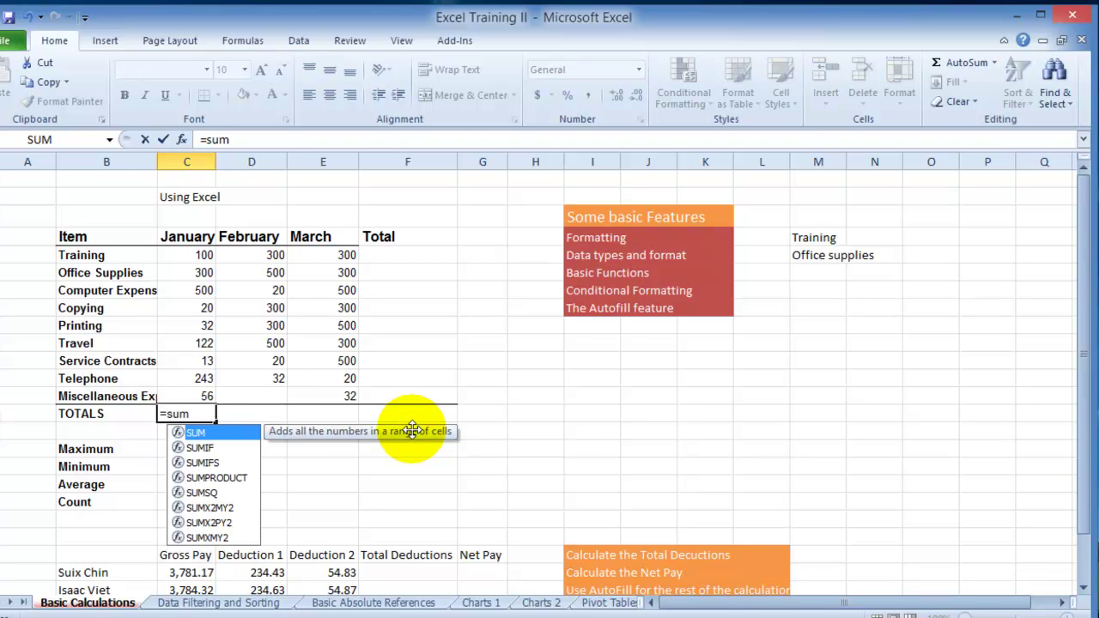
text(()
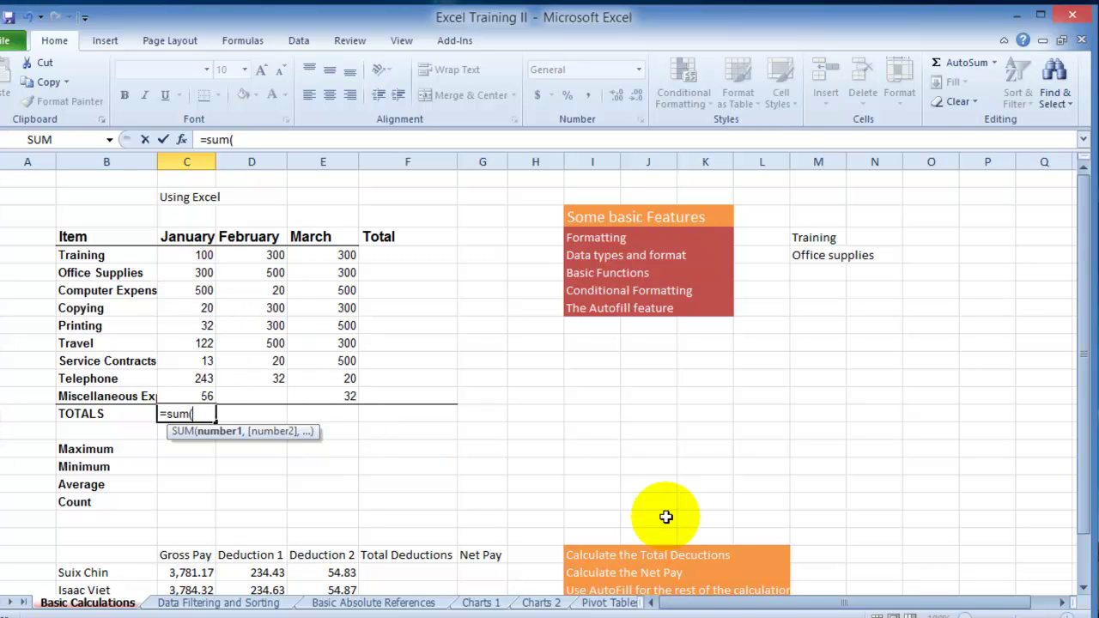
text(c5)
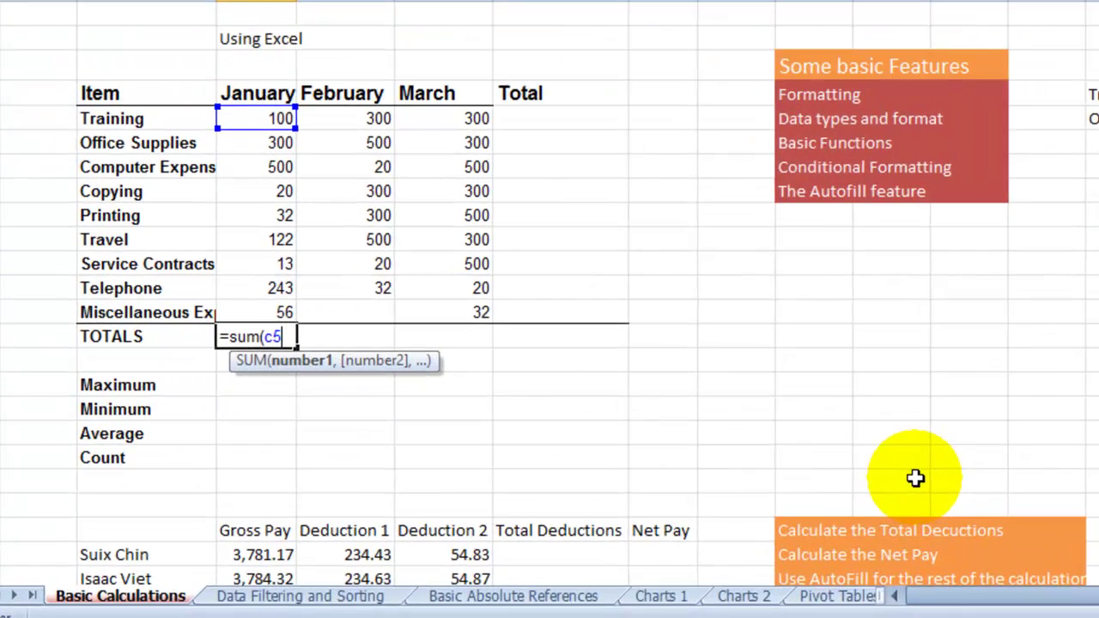
text(:)
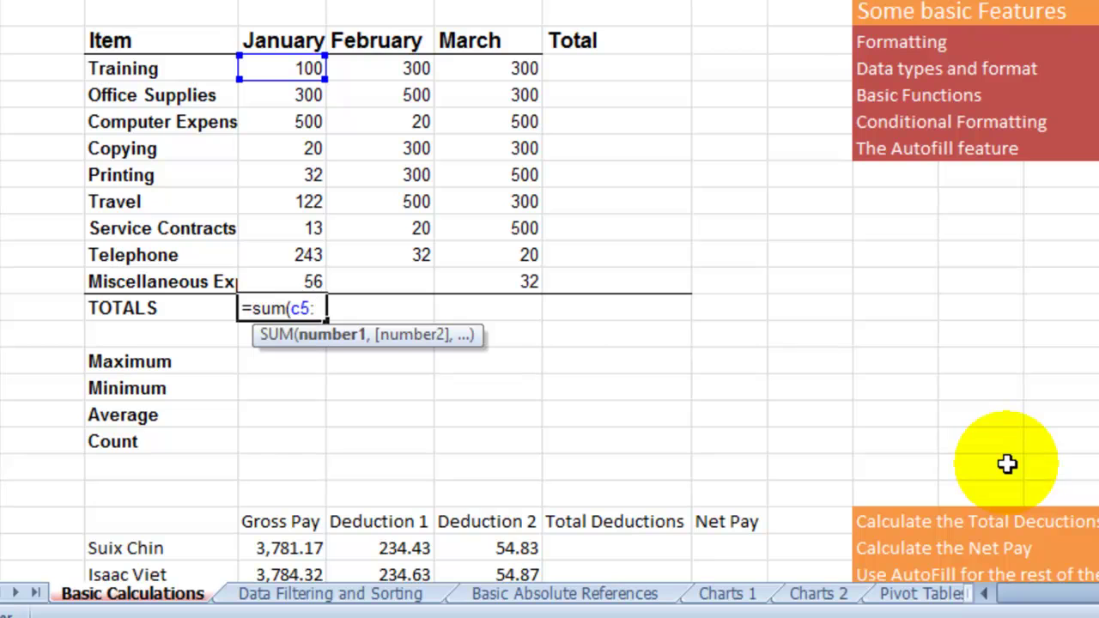
text(c1)
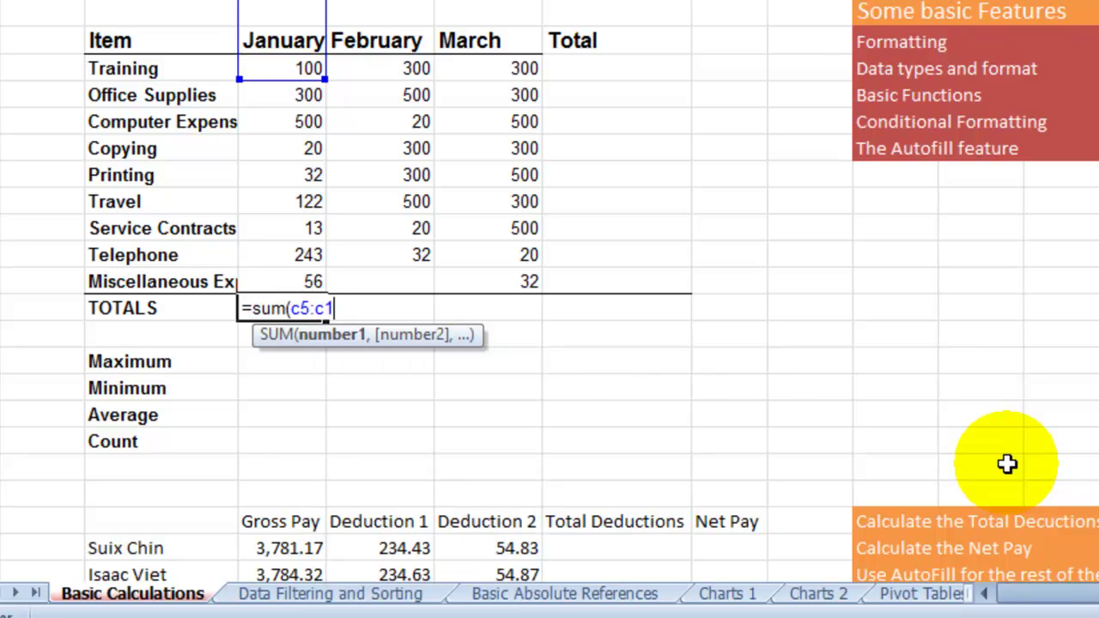
text(4)
key(BackSpace)
text(3)
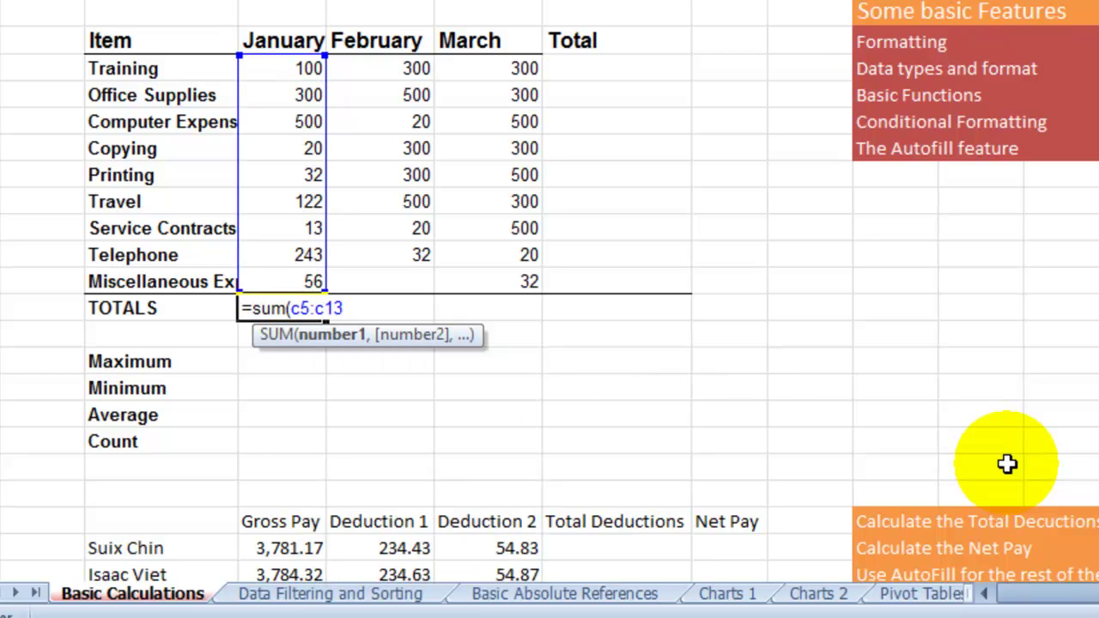
text())
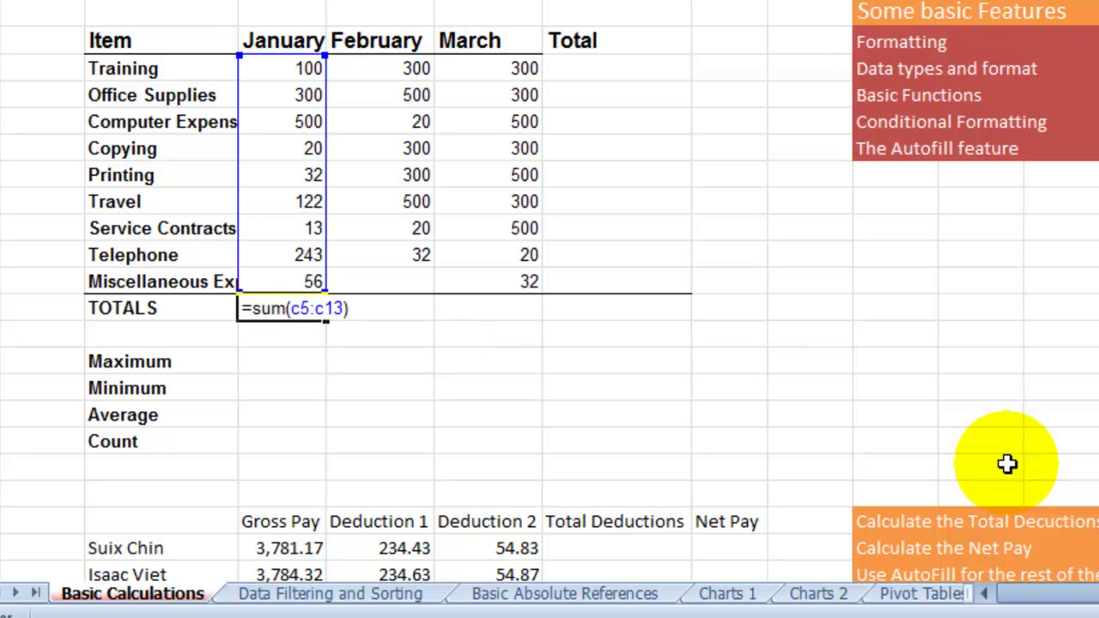
key(Return)
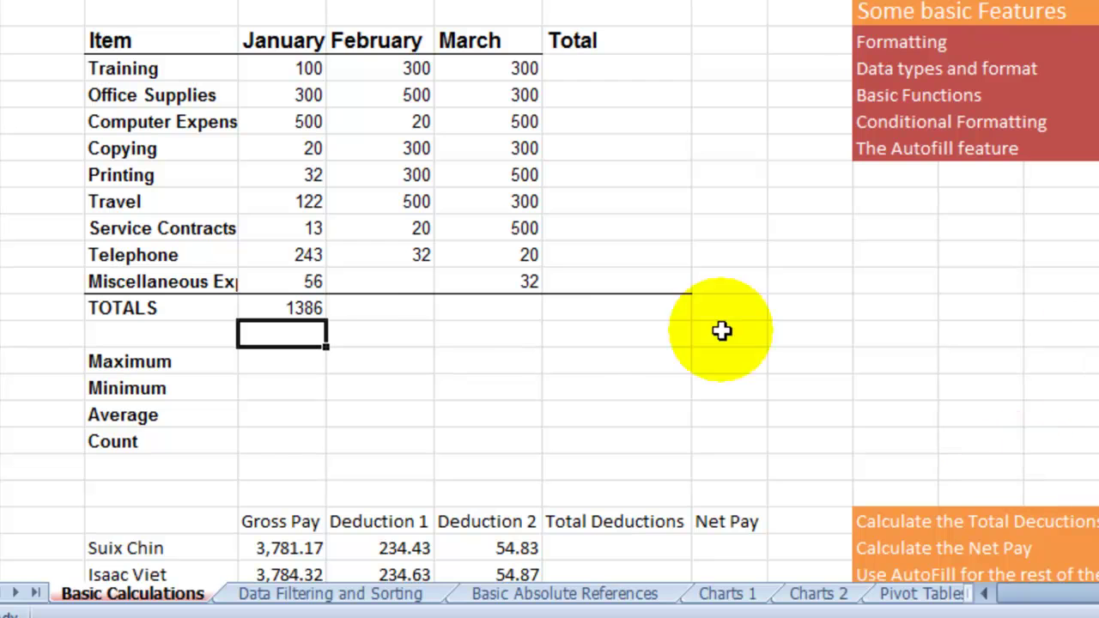
click(292, 308)
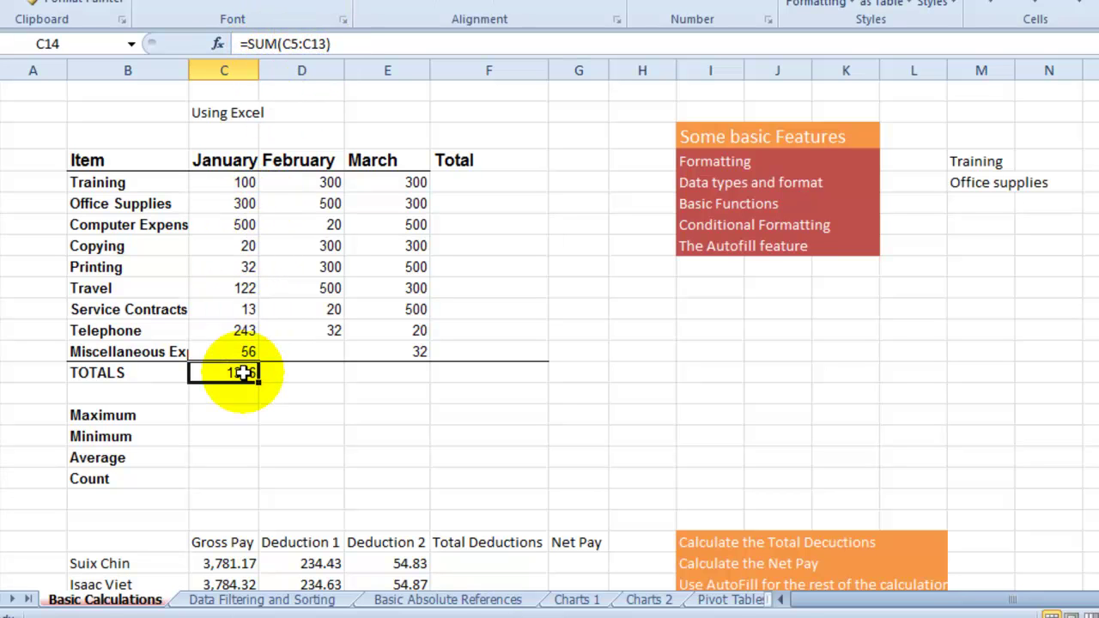
Step: Clear C14 and re-enter the January total as =SUM over C5:C13, selected by dragging
key(Delete)
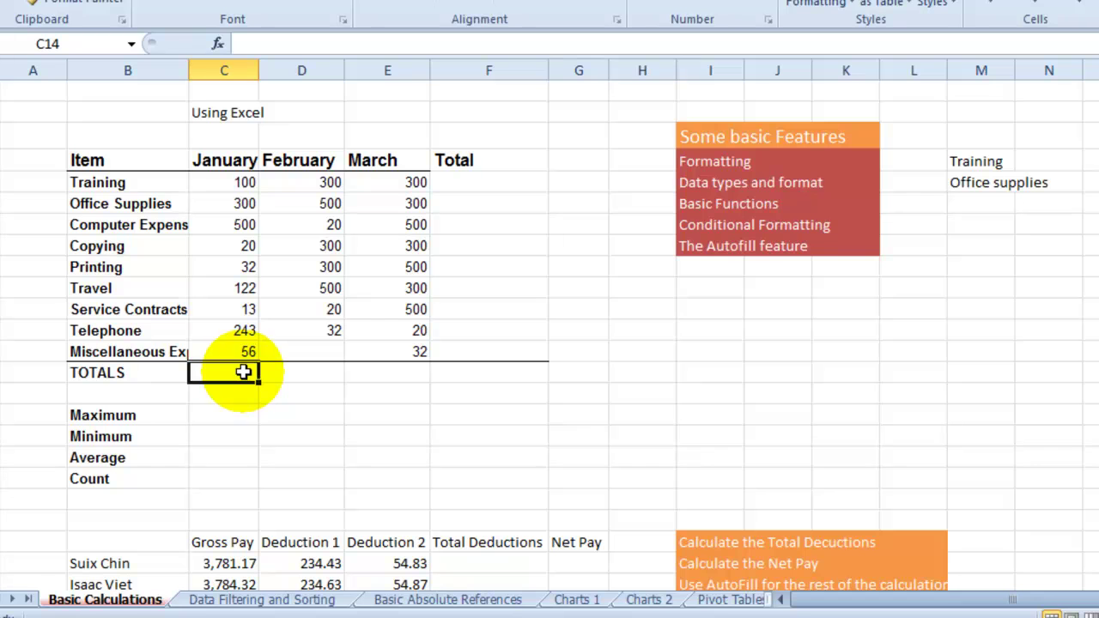
click(299, 375)
click(248, 375)
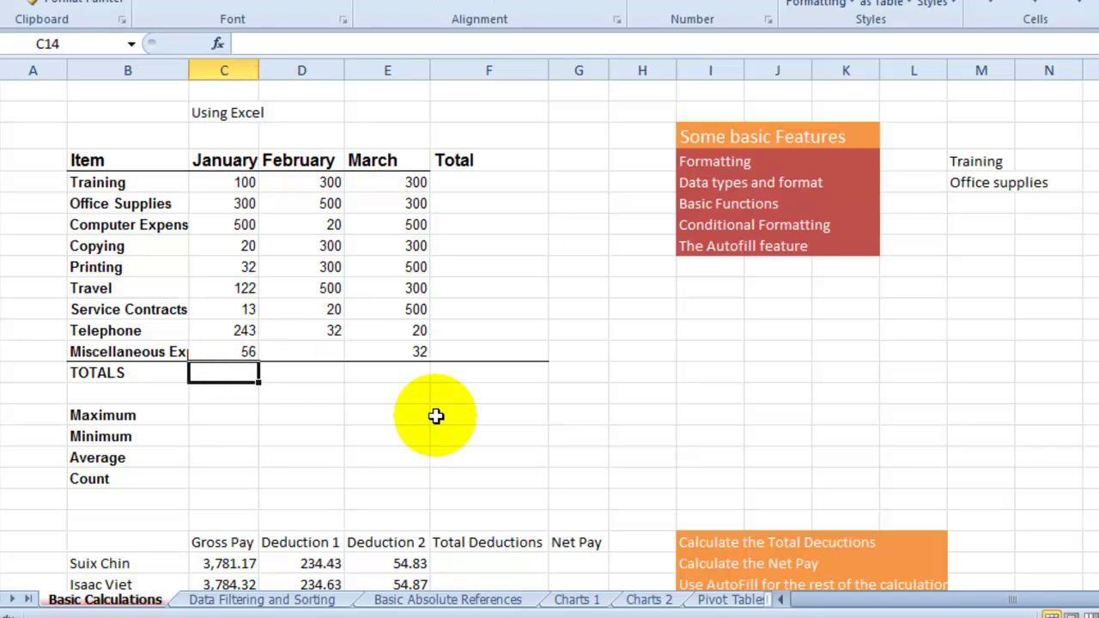
text(=su)
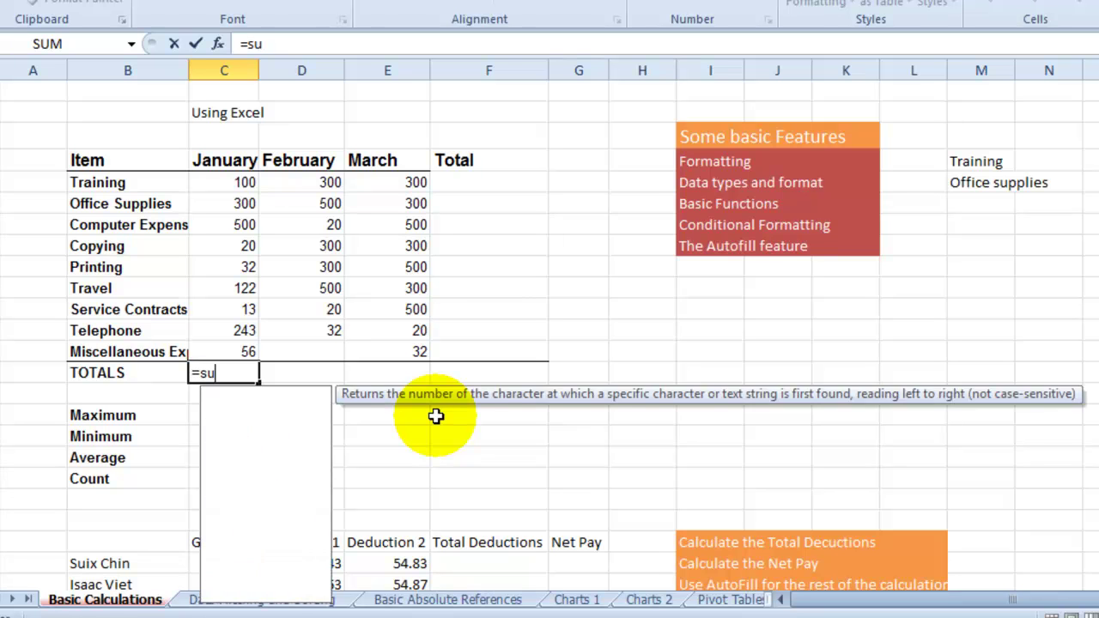
text(m)
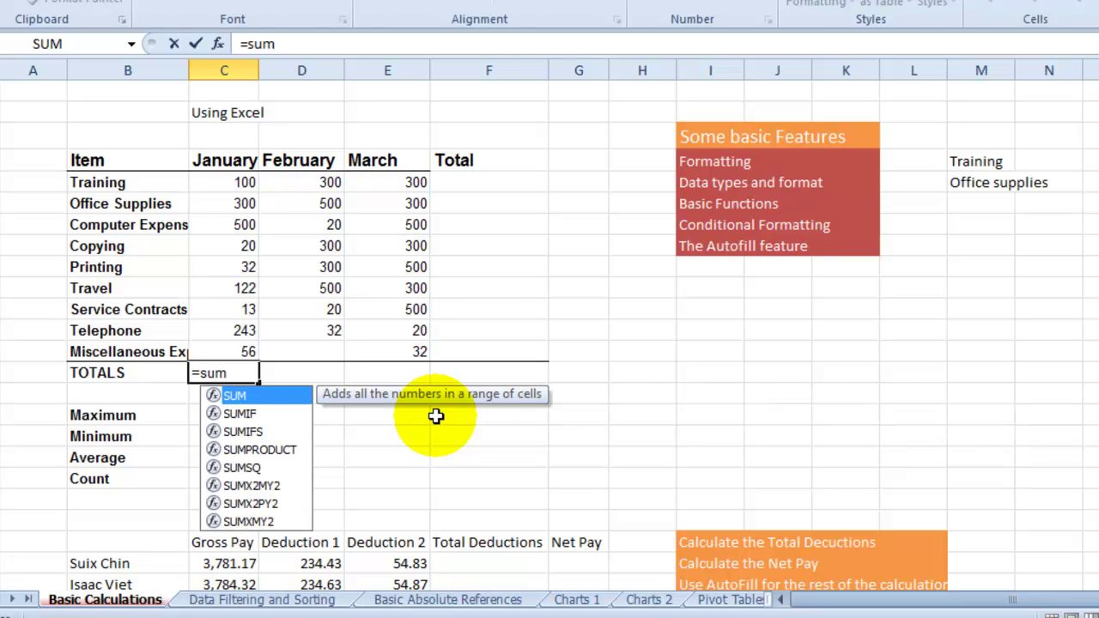
text(()
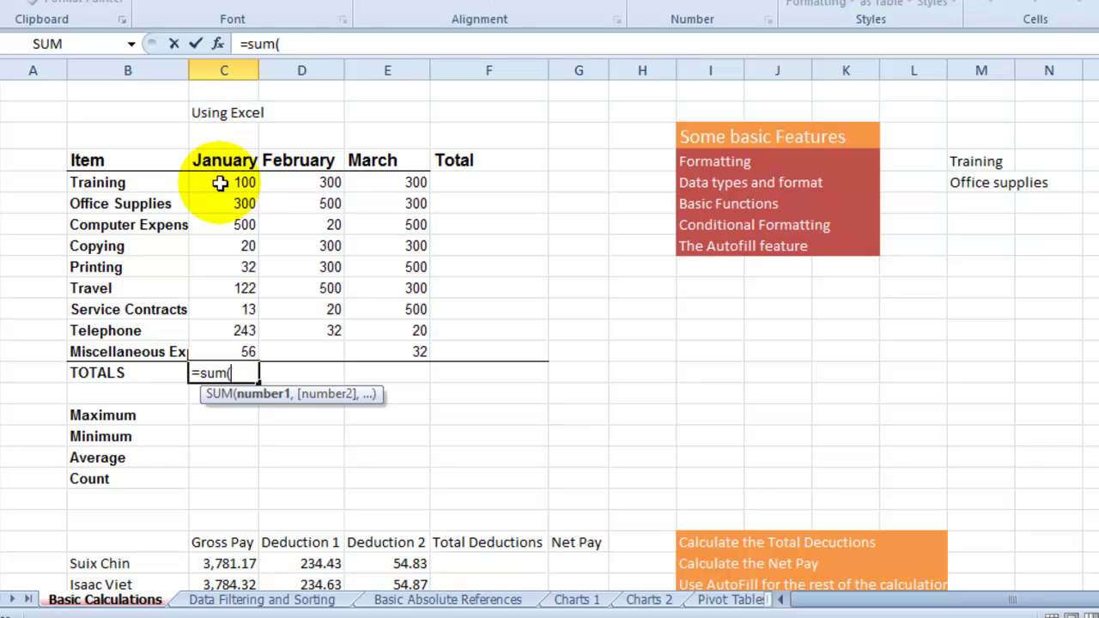
drag(225, 182, 232, 352)
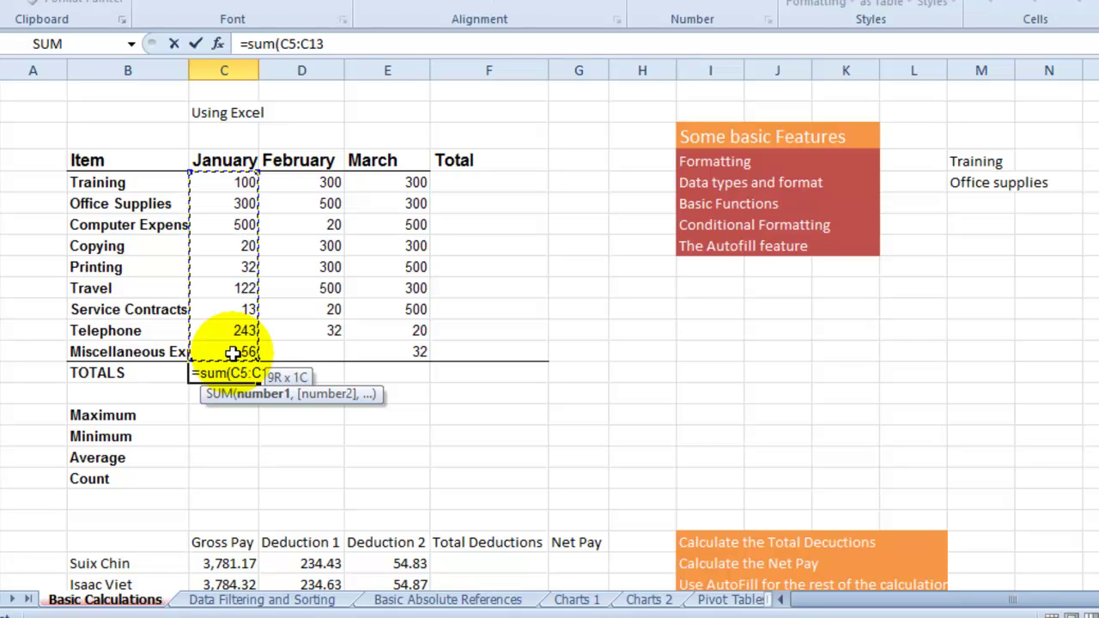
drag(232, 353, 232, 352)
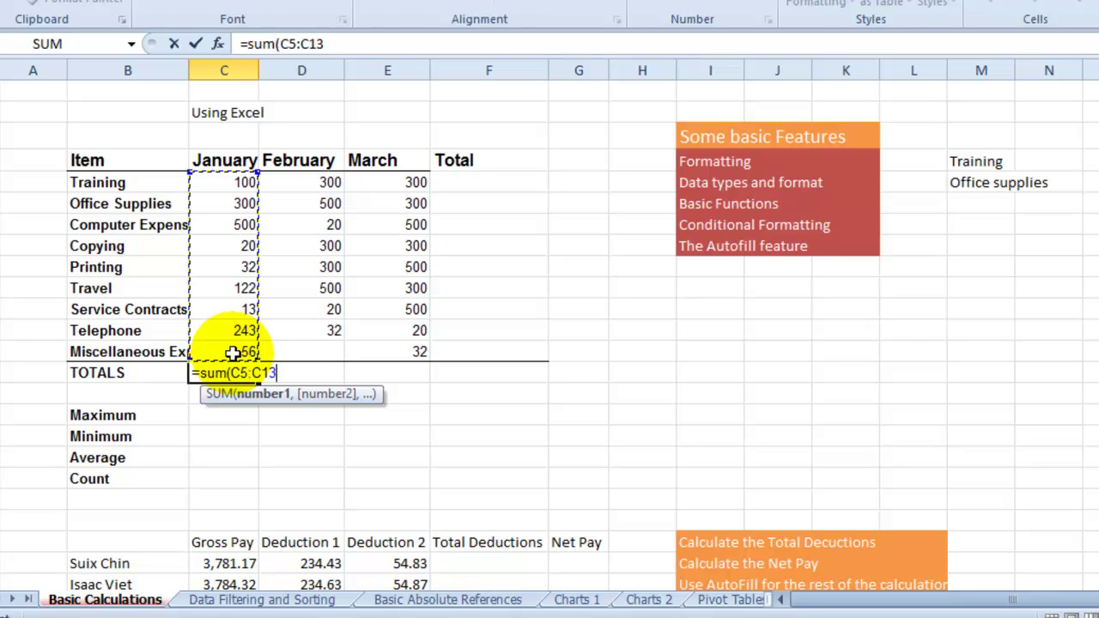
key(Return)
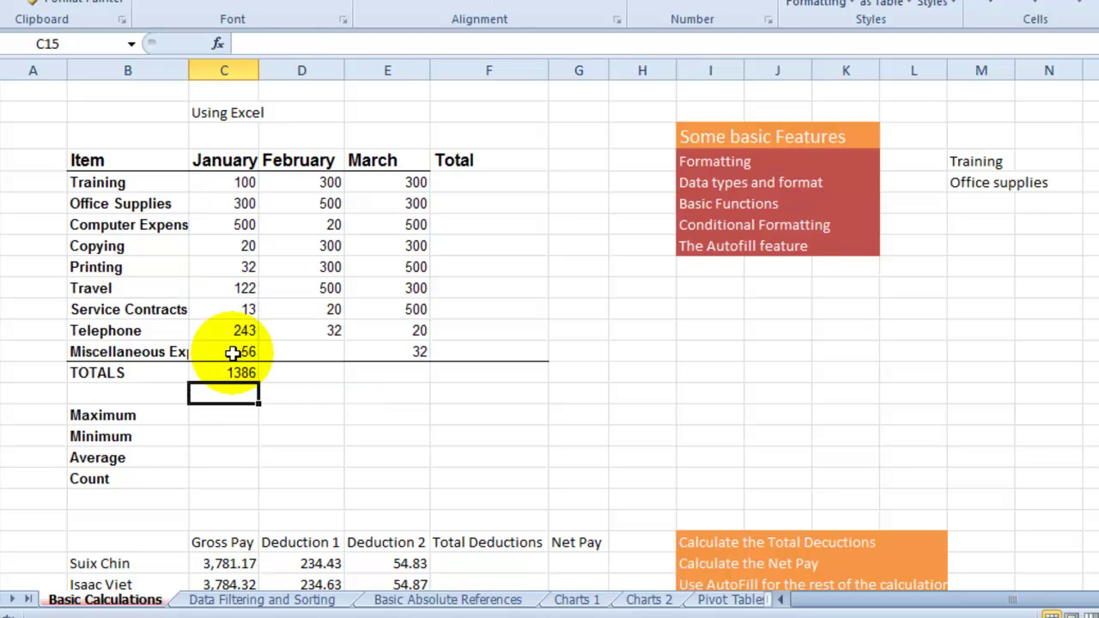
Step: Change Training's January value in C5 to 200
click(226, 182)
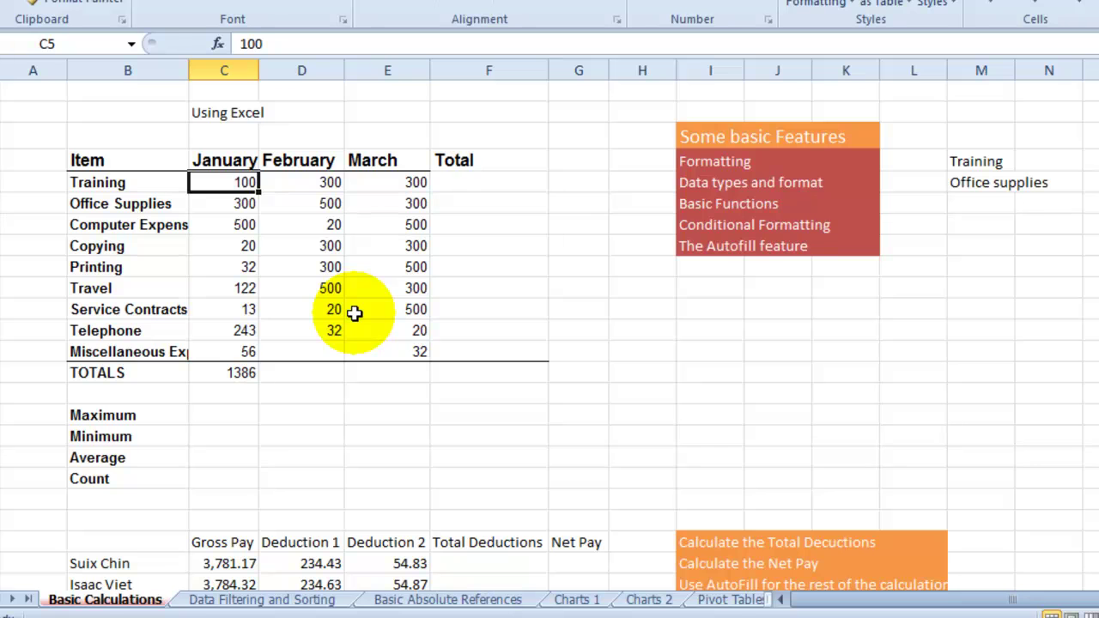
text(200)
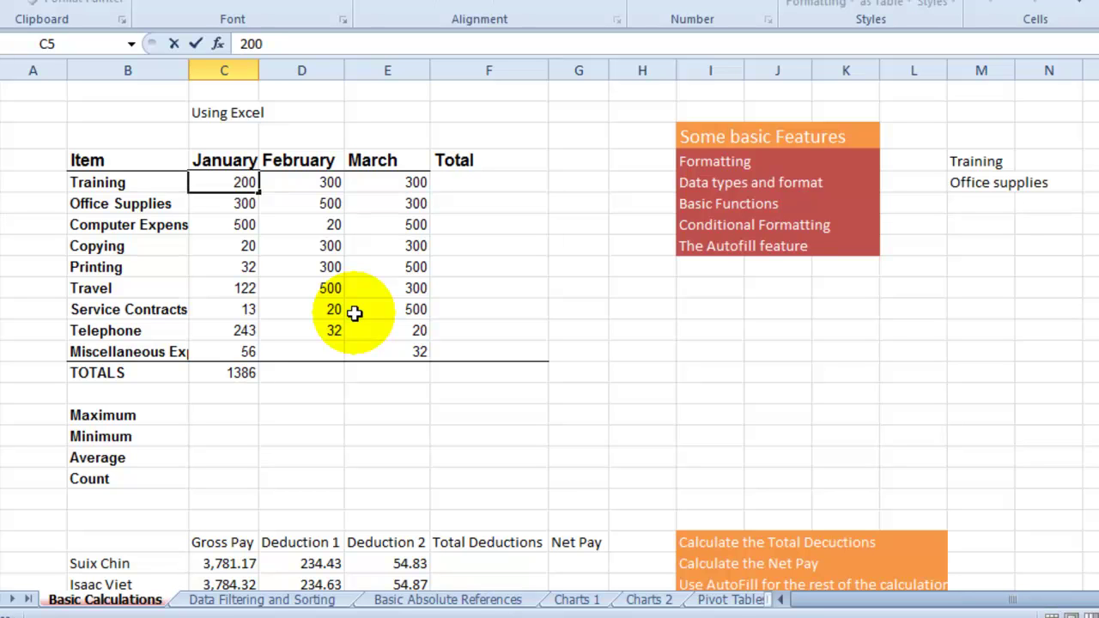
key(Return)
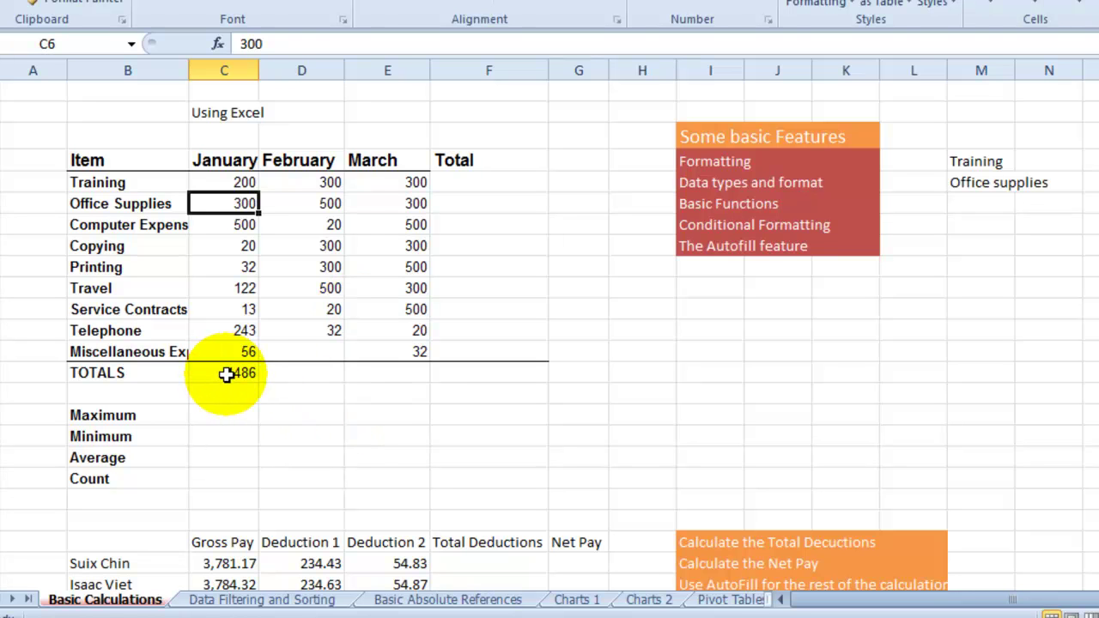
click(324, 375)
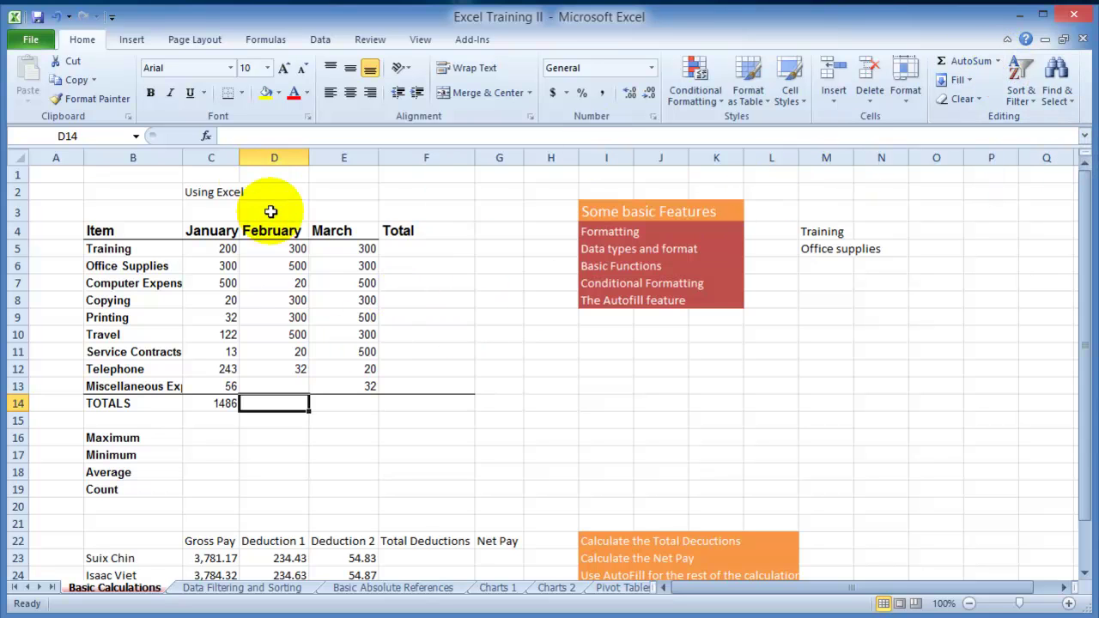
click(999, 62)
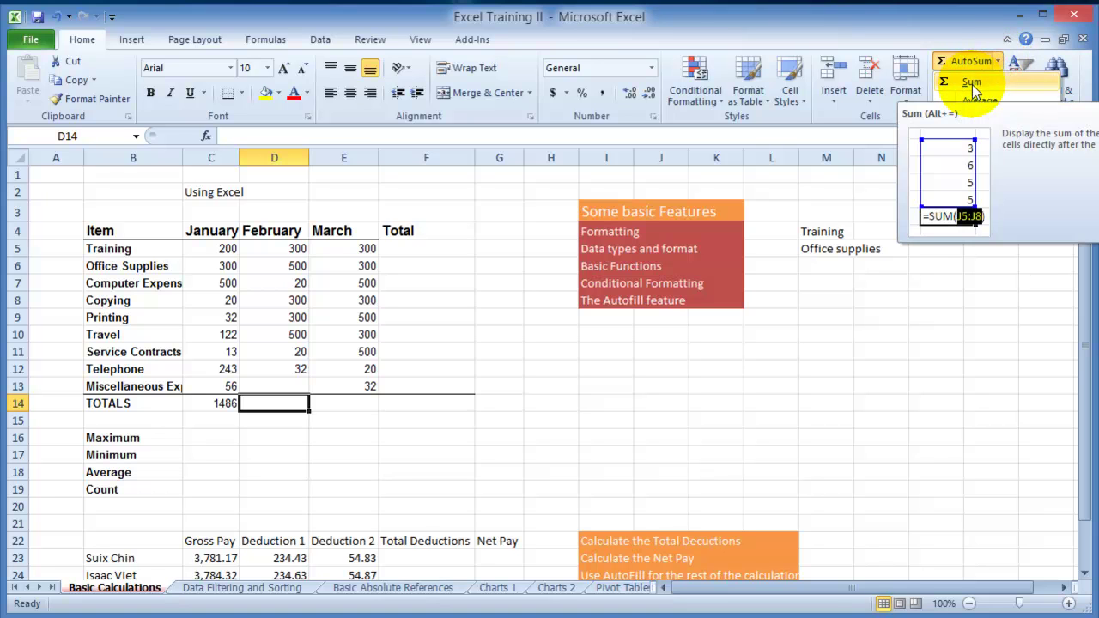
click(972, 84)
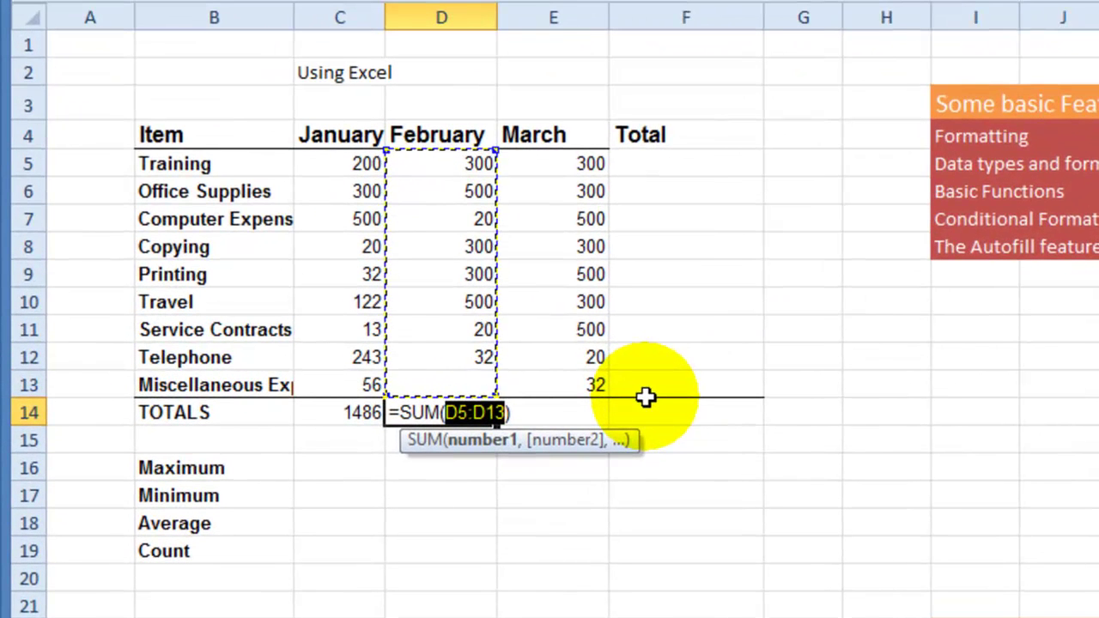
key(Return)
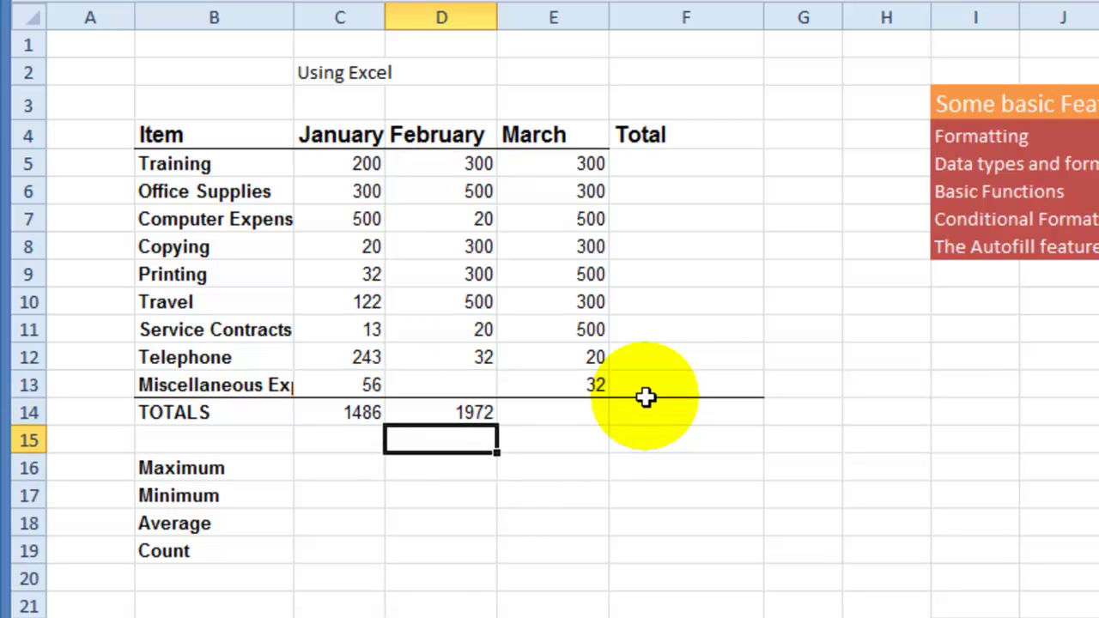
click(461, 412)
key(Delete)
click(574, 432)
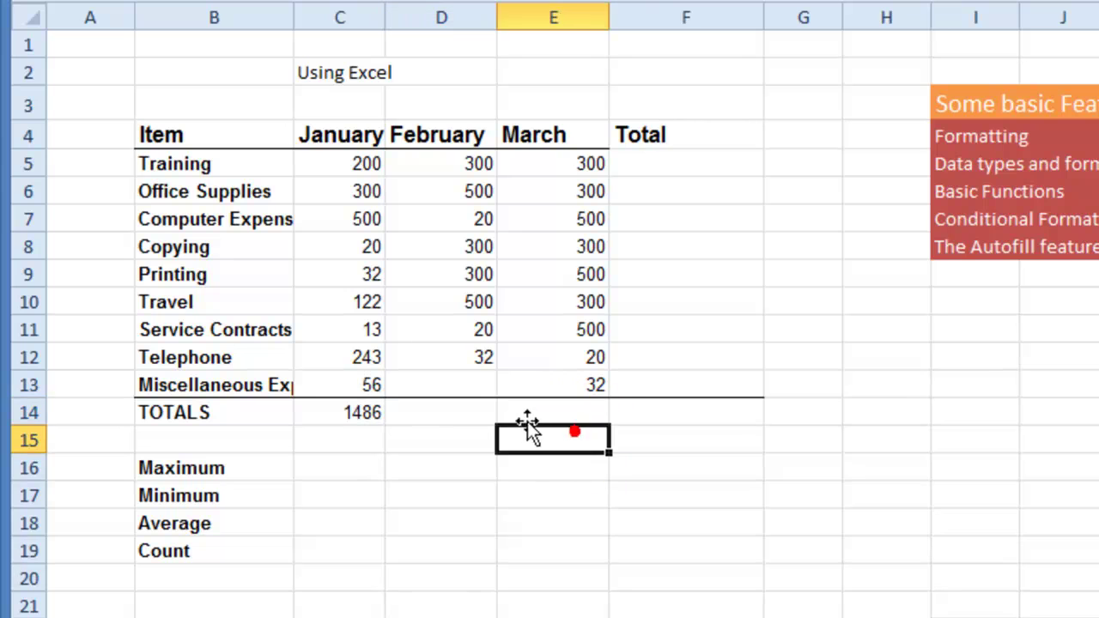
Step: Enter =SUM(D5:D13) in the February TOTALS cell
click(481, 416)
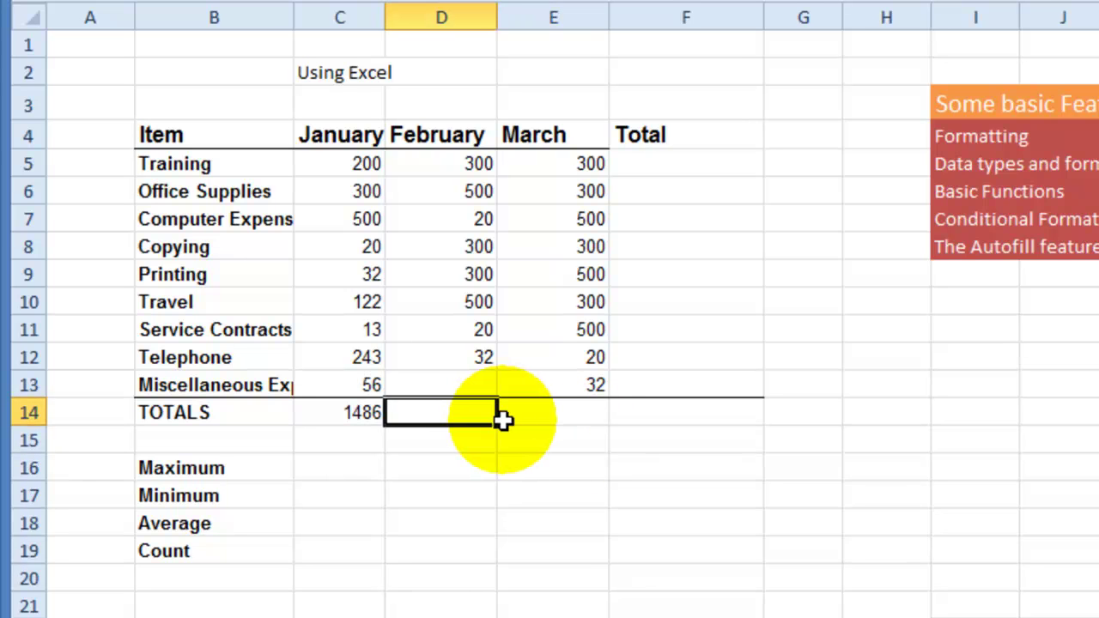
text(=sum)
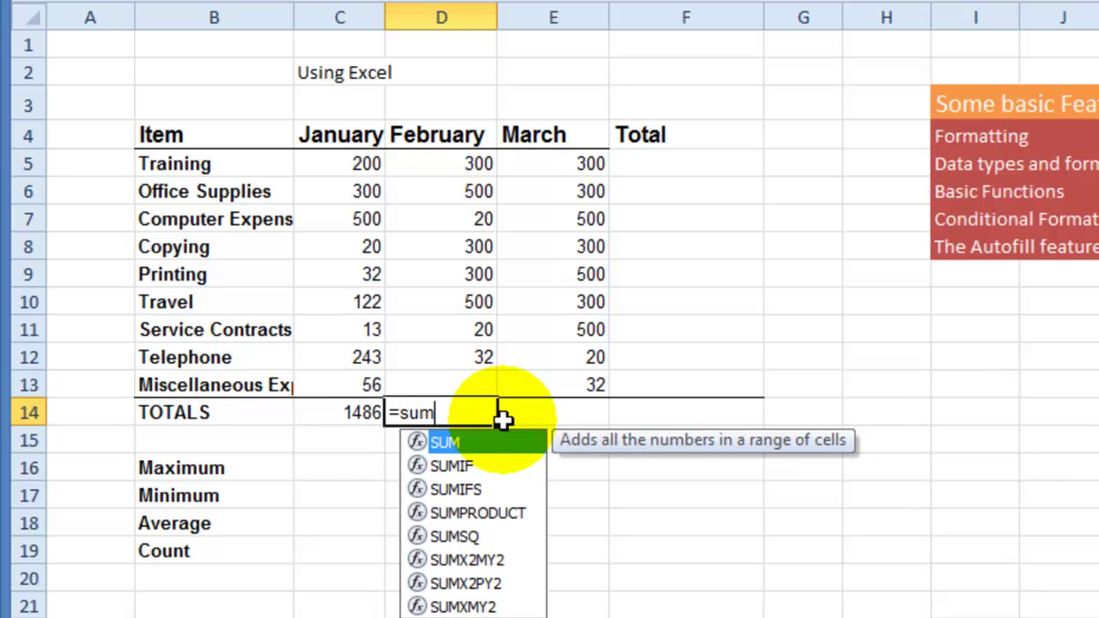
text(()
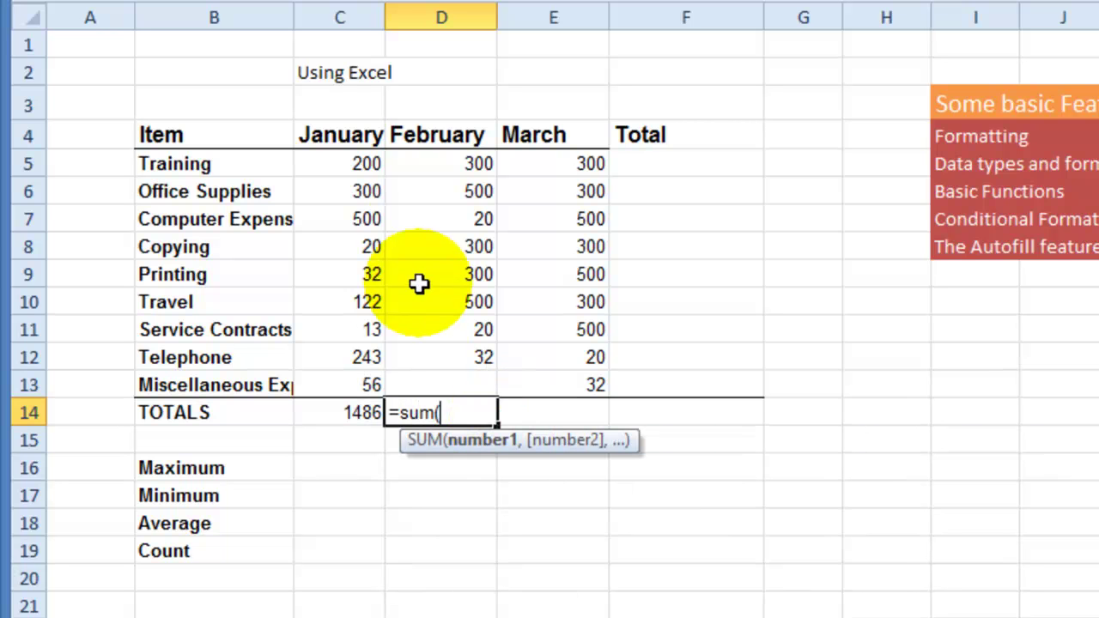
drag(464, 163, 485, 383)
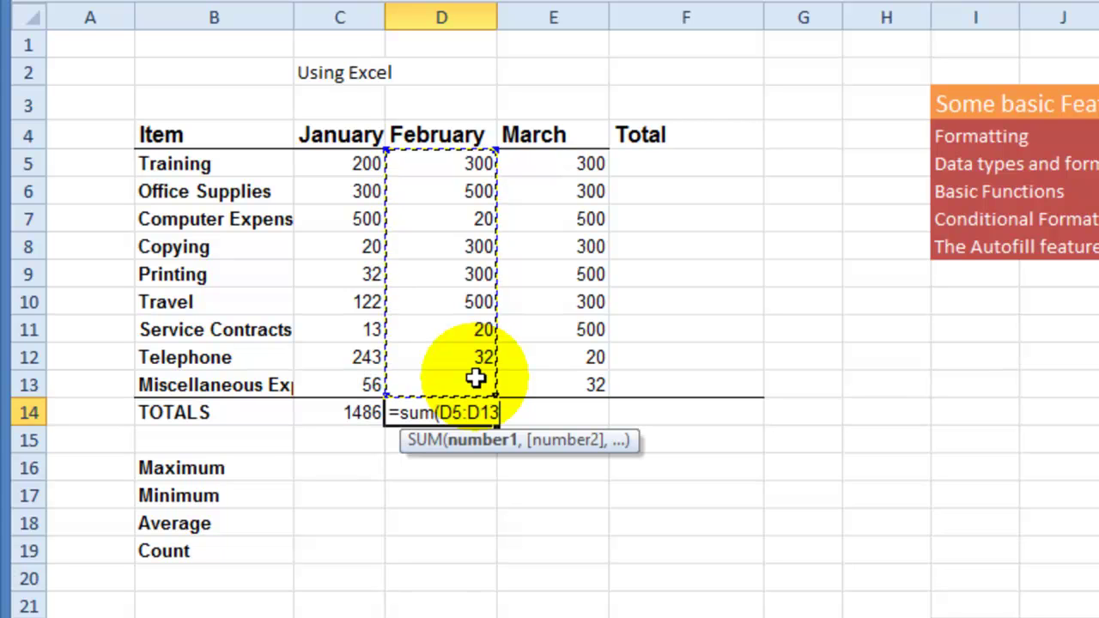
key(Return)
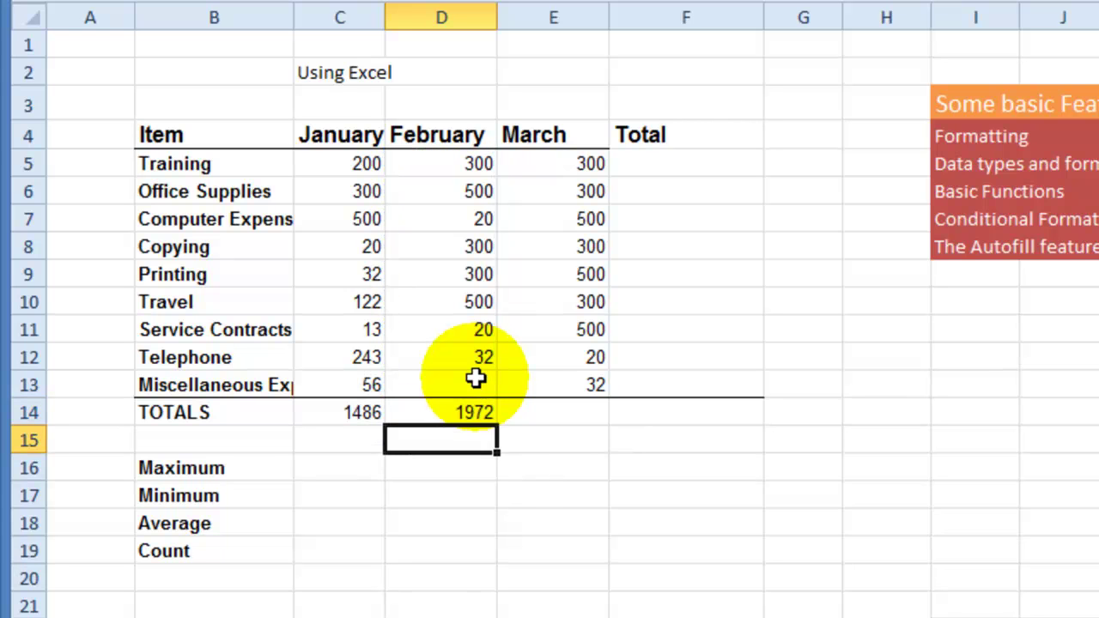
Step: Enter 32 in February's empty Miscellaneous Expenses cell, D13
click(466, 378)
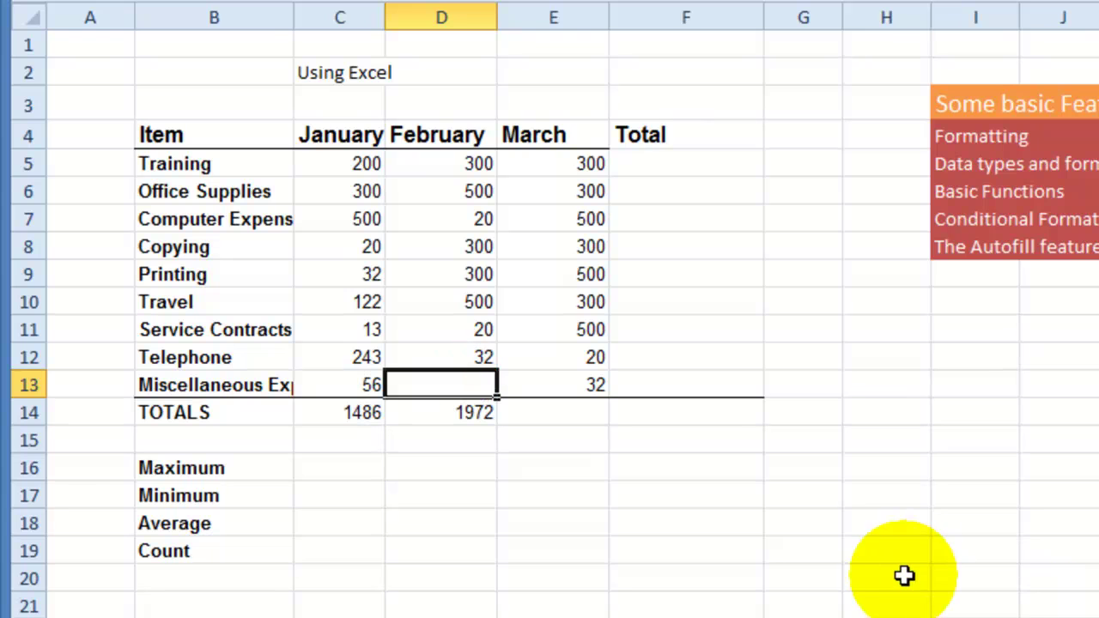
text(32)
key(Return)
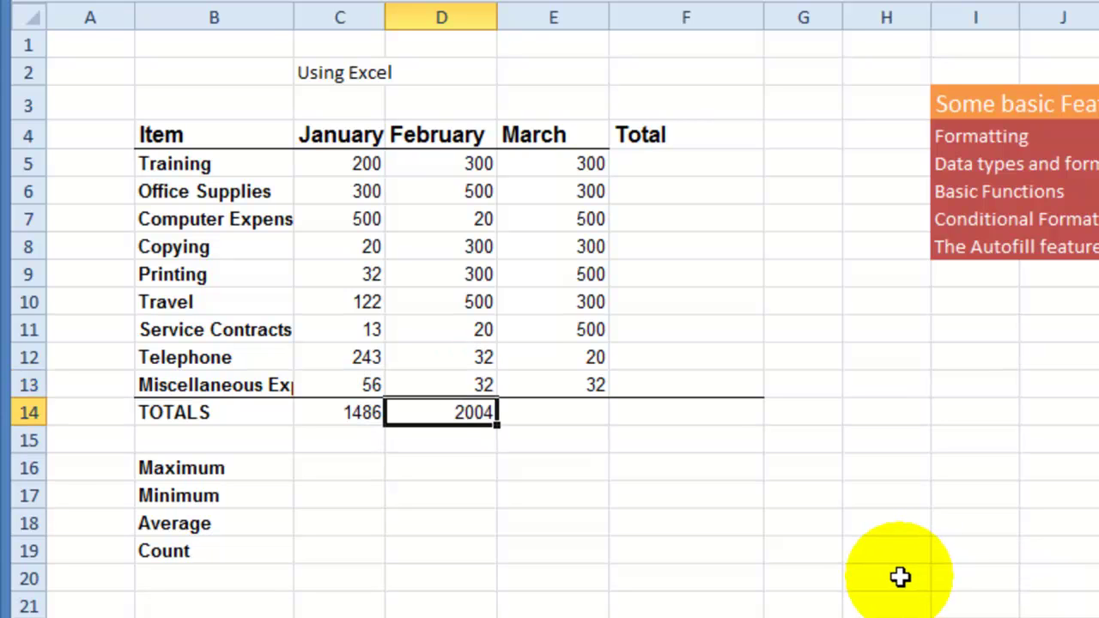
click(430, 435)
Step: Start =sum( in C14 and drag from C5 to C13 to set the January range
click(339, 404)
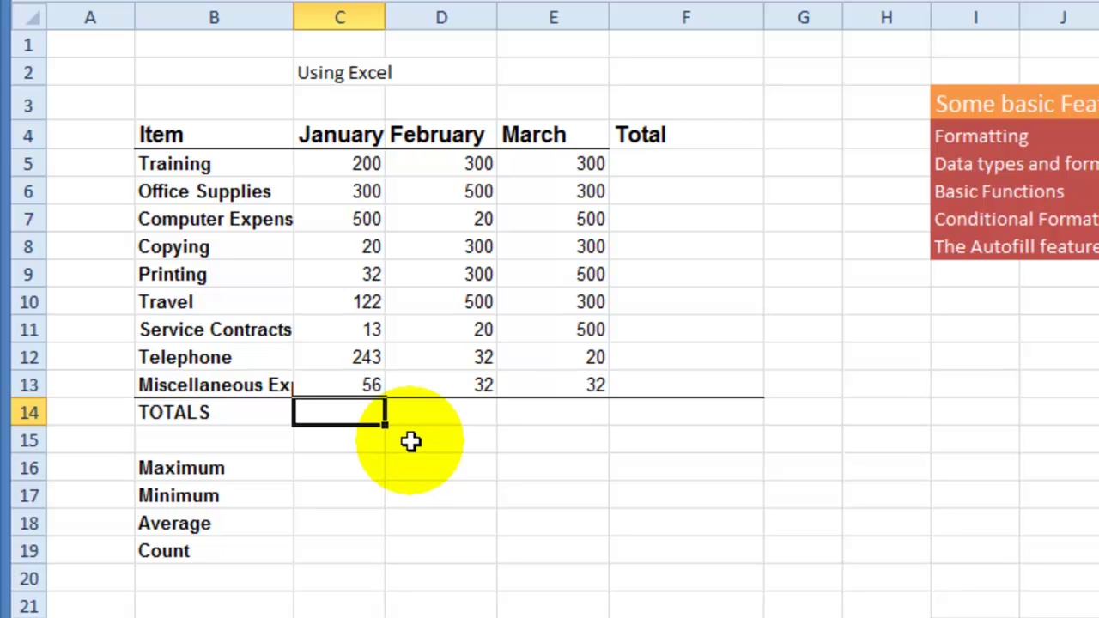
text(=)
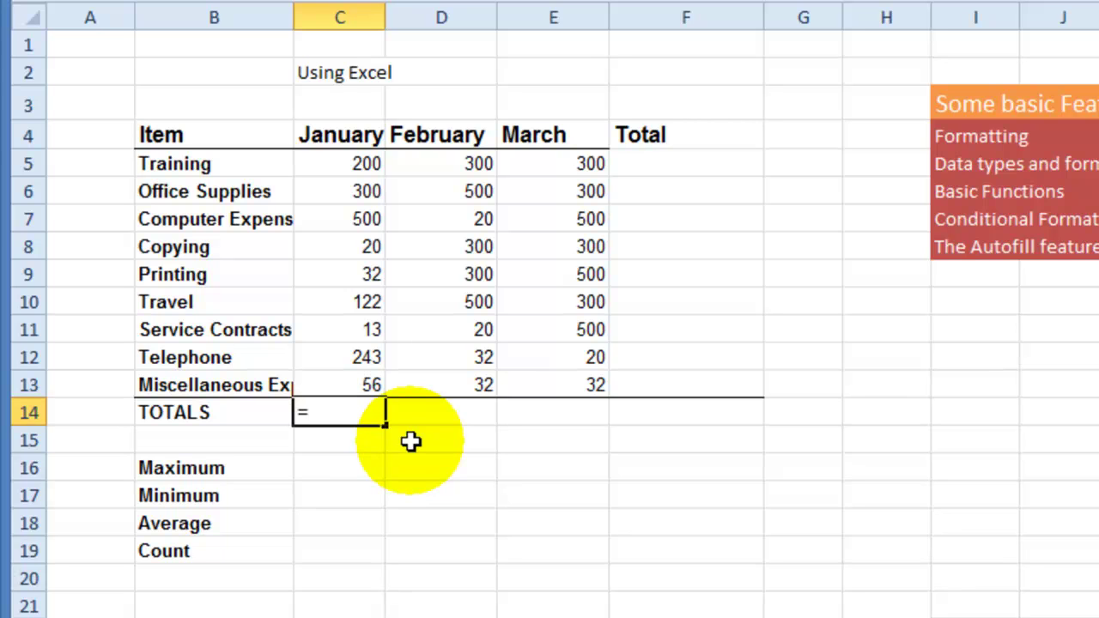
text(sum)
key(ctrl+Return)
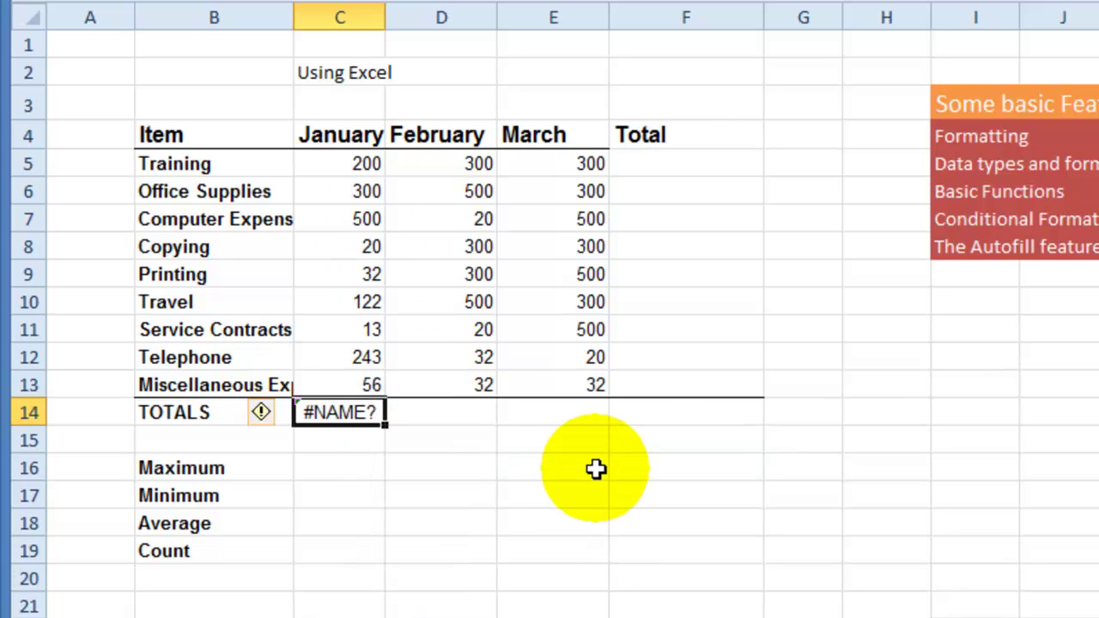
text(=sum)
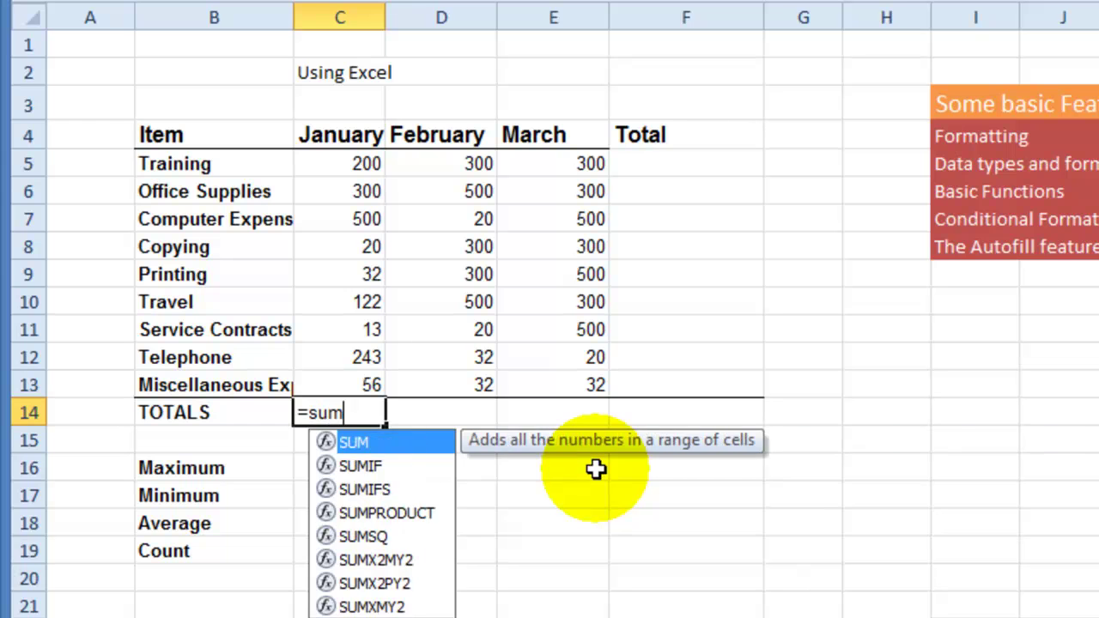
text(()
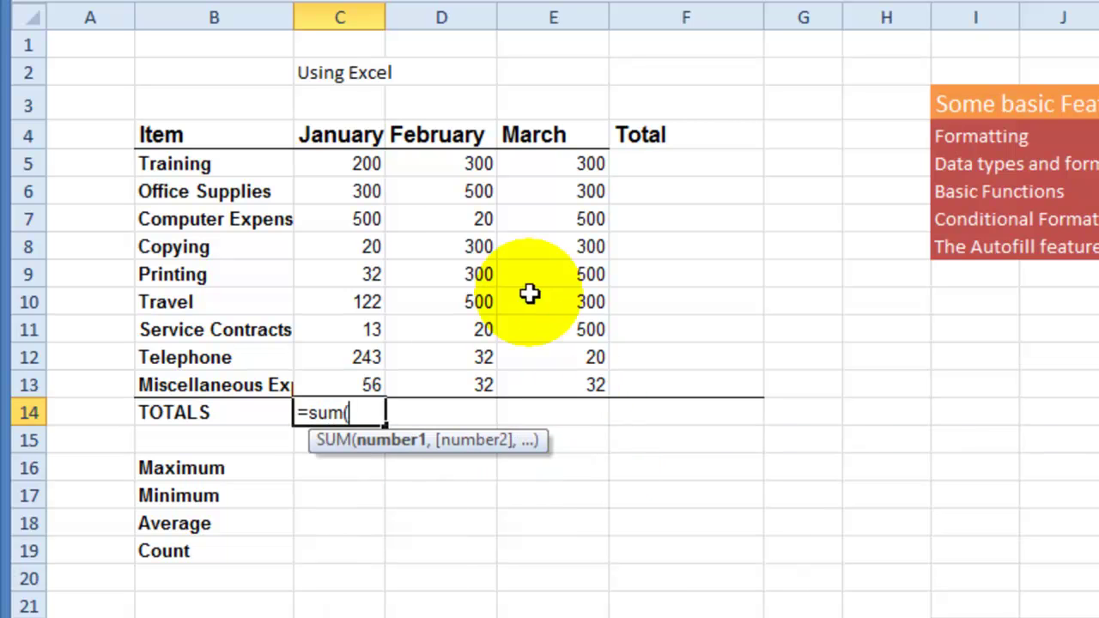
drag(373, 165, 373, 387)
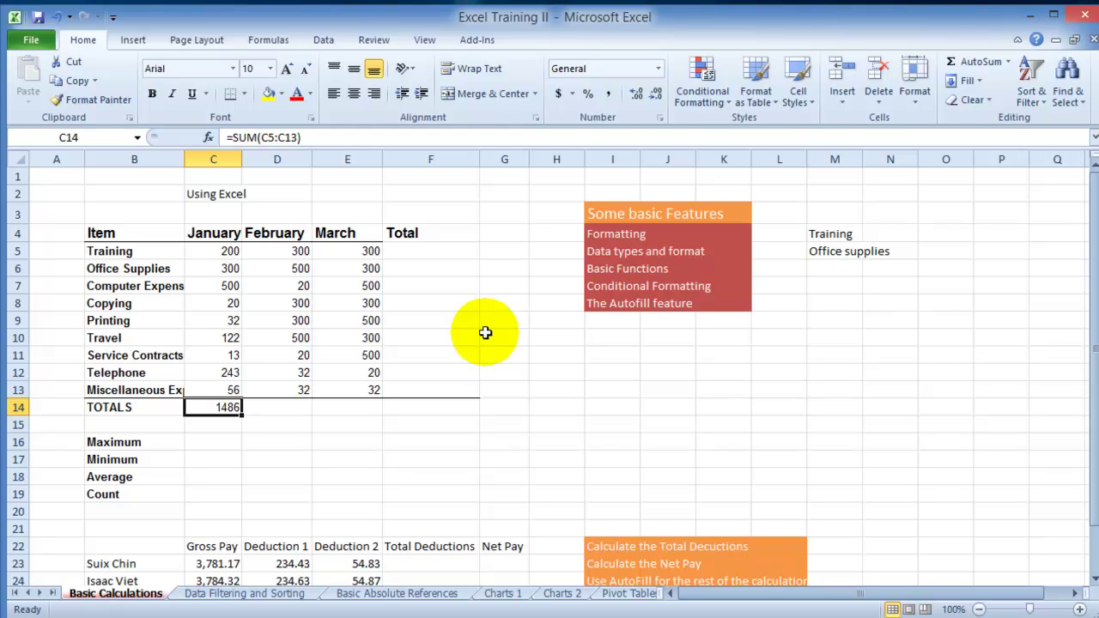
Step: Try an AutoSum of the January values in H14, then delete that trial sum
click(553, 409)
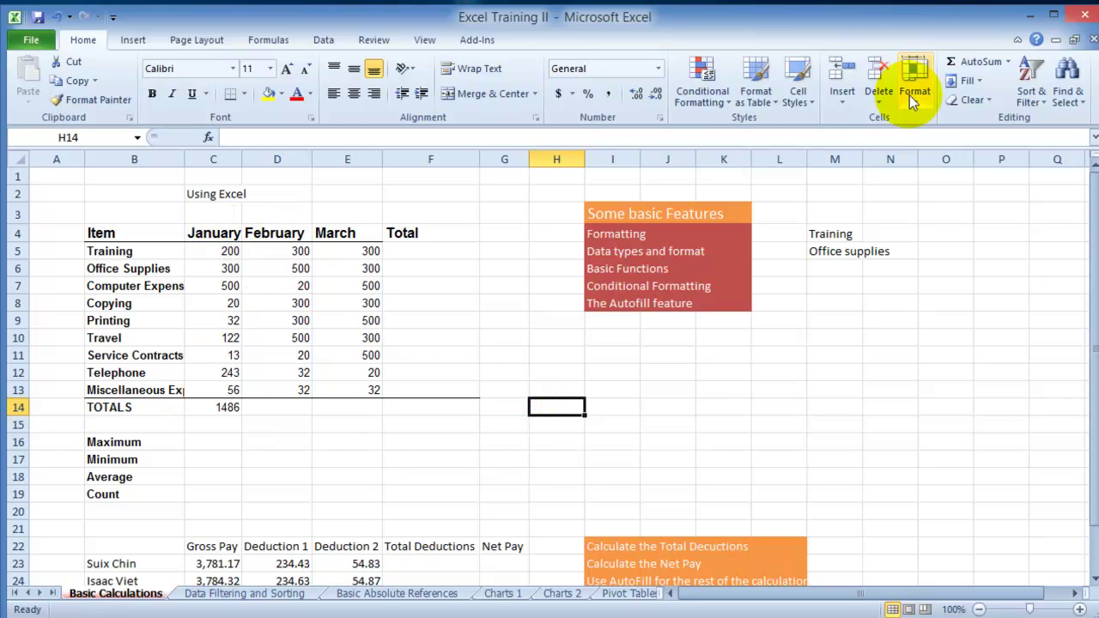
click(999, 65)
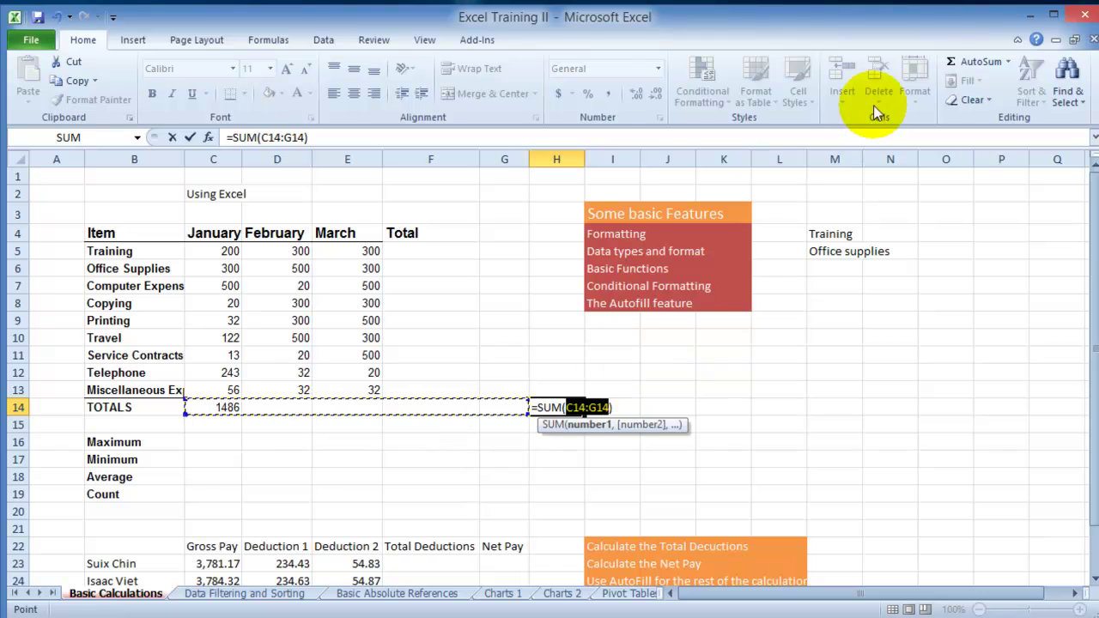
drag(215, 251, 212, 387)
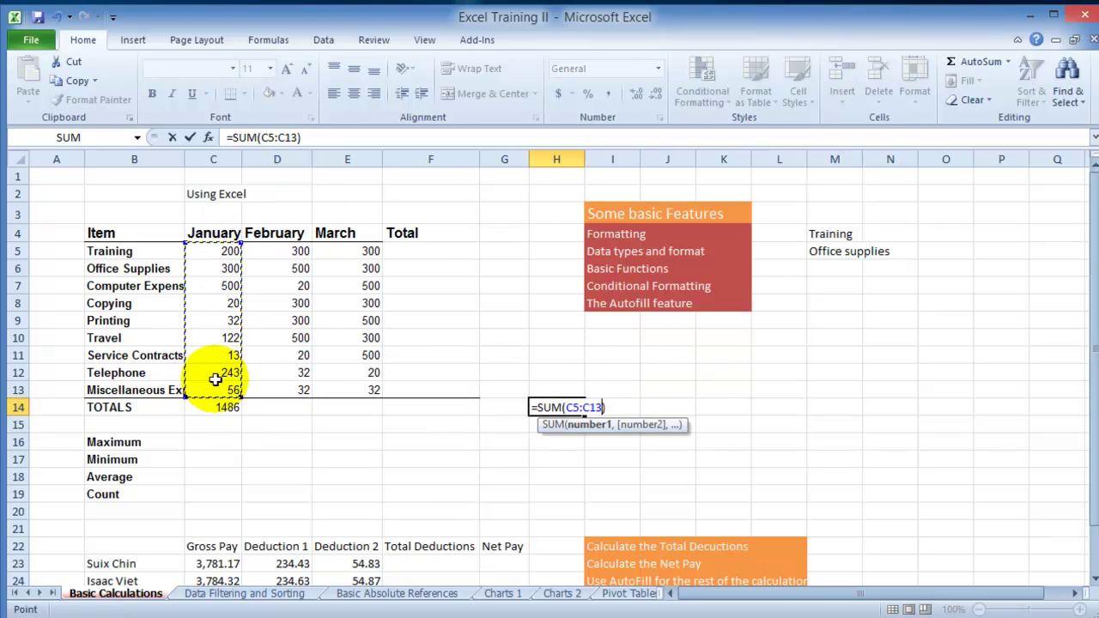
key(Return)
click(607, 409)
click(574, 414)
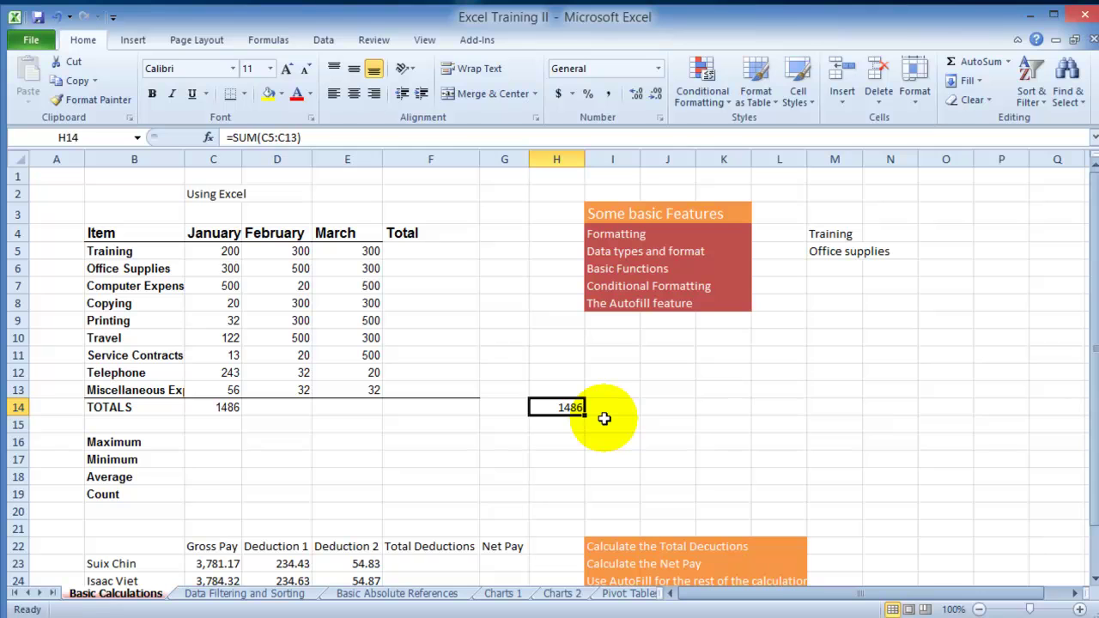
key(Delete)
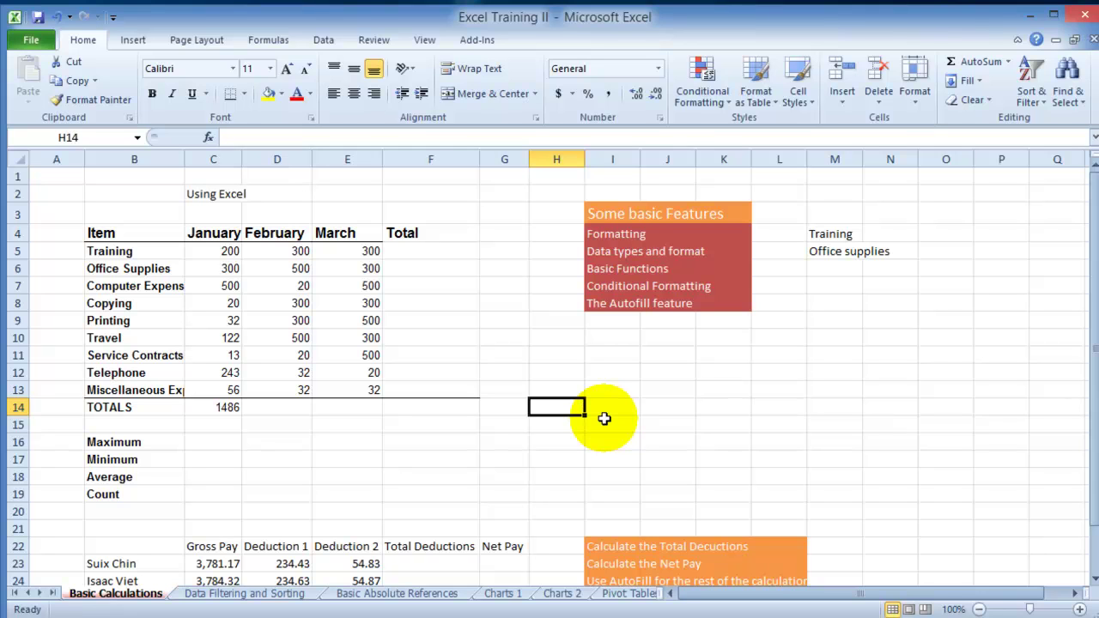
click(506, 339)
click(225, 409)
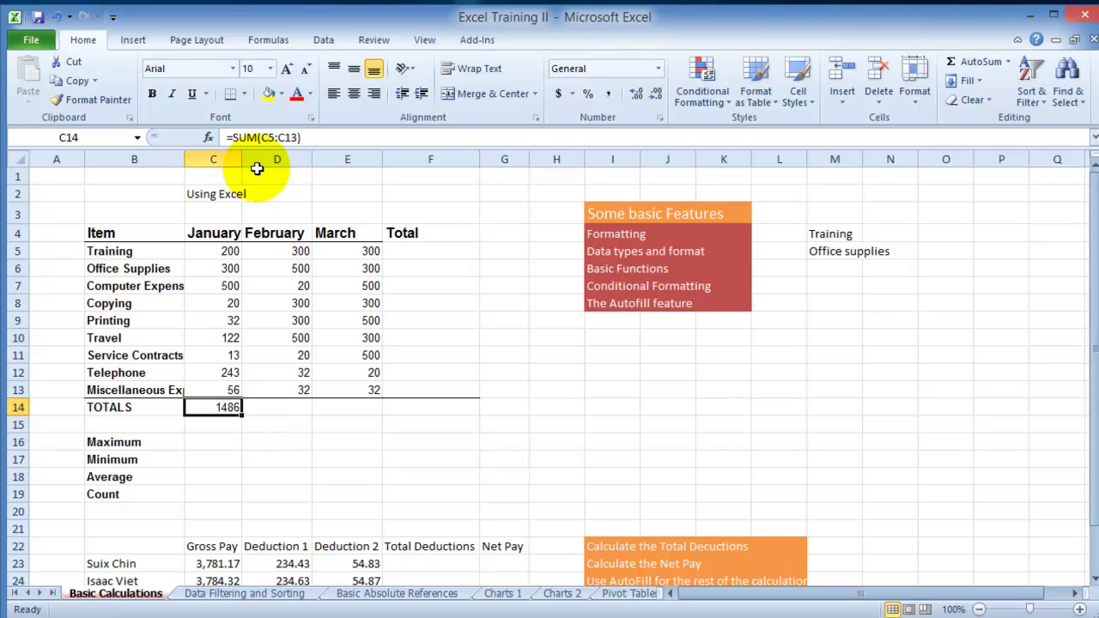
click(230, 251)
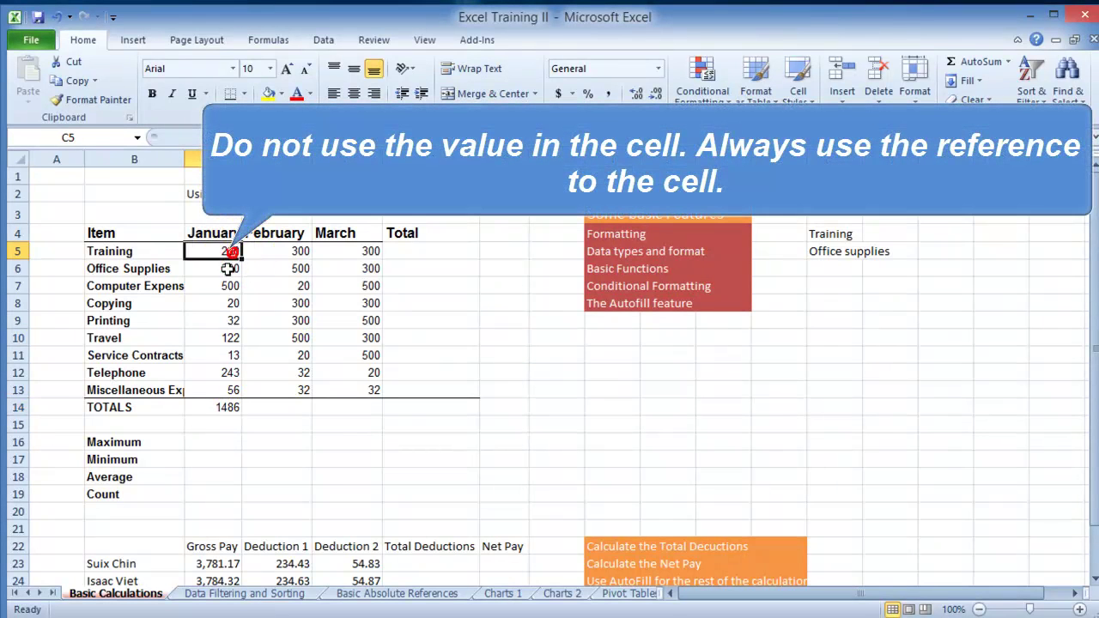
click(230, 268)
click(232, 286)
click(234, 305)
click(228, 337)
click(207, 252)
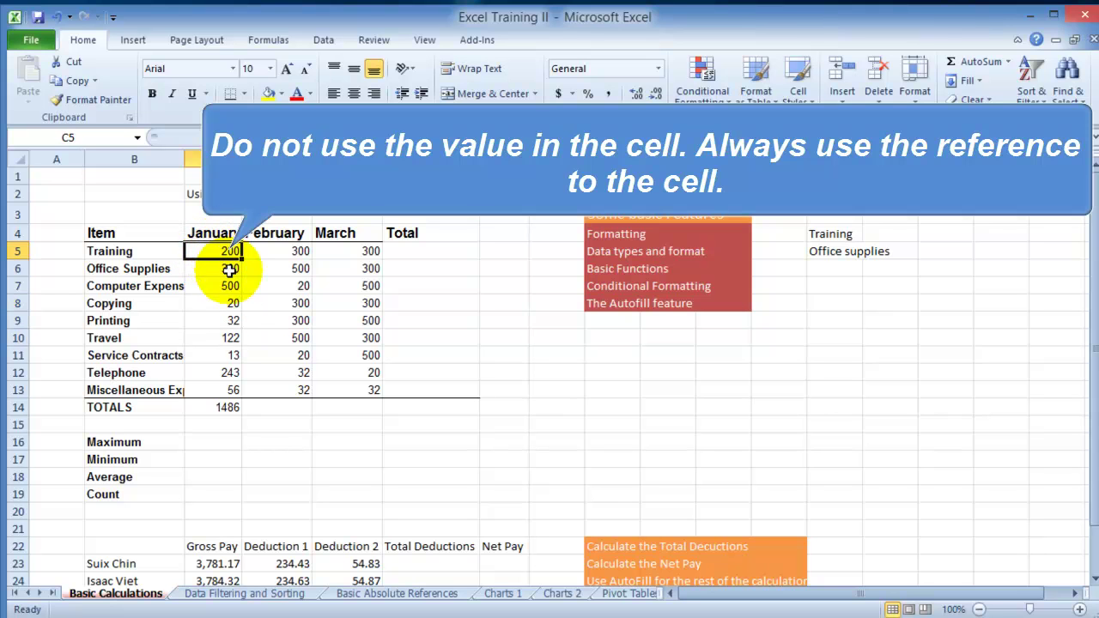
click(211, 407)
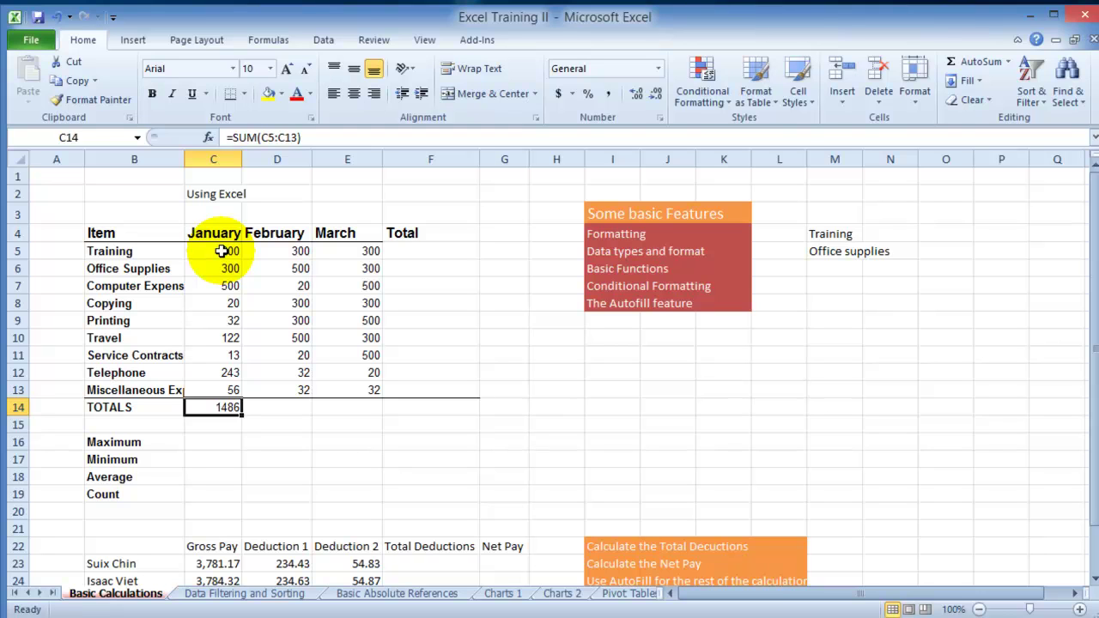
Step: AutoFill the C14 SUM formula across to F14, giving February 2004 and March 2752
click(293, 418)
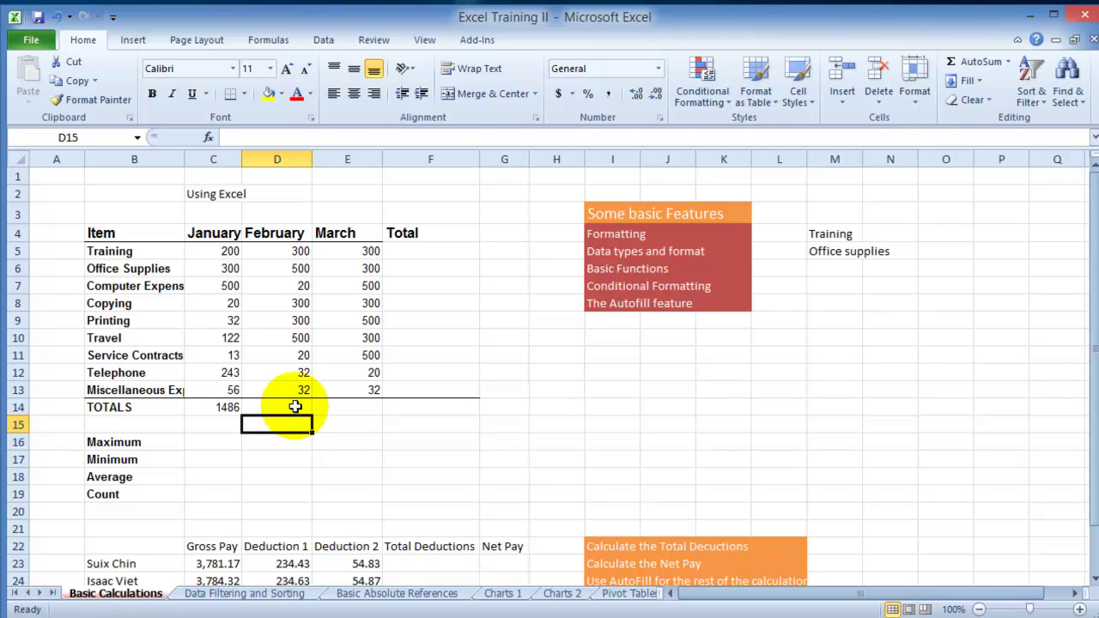
click(292, 406)
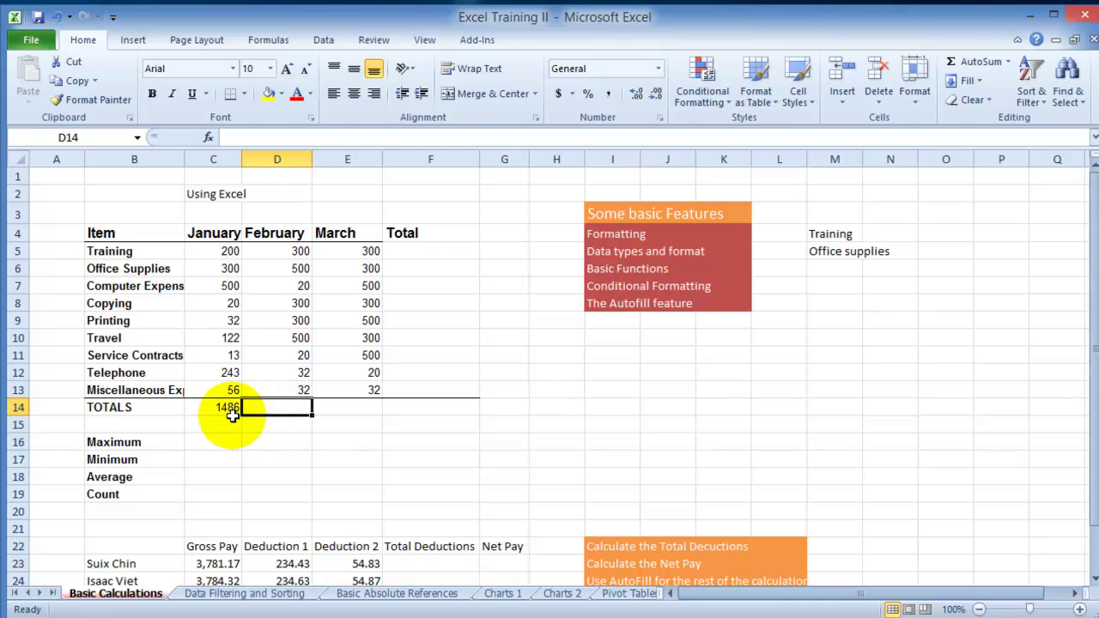
click(227, 409)
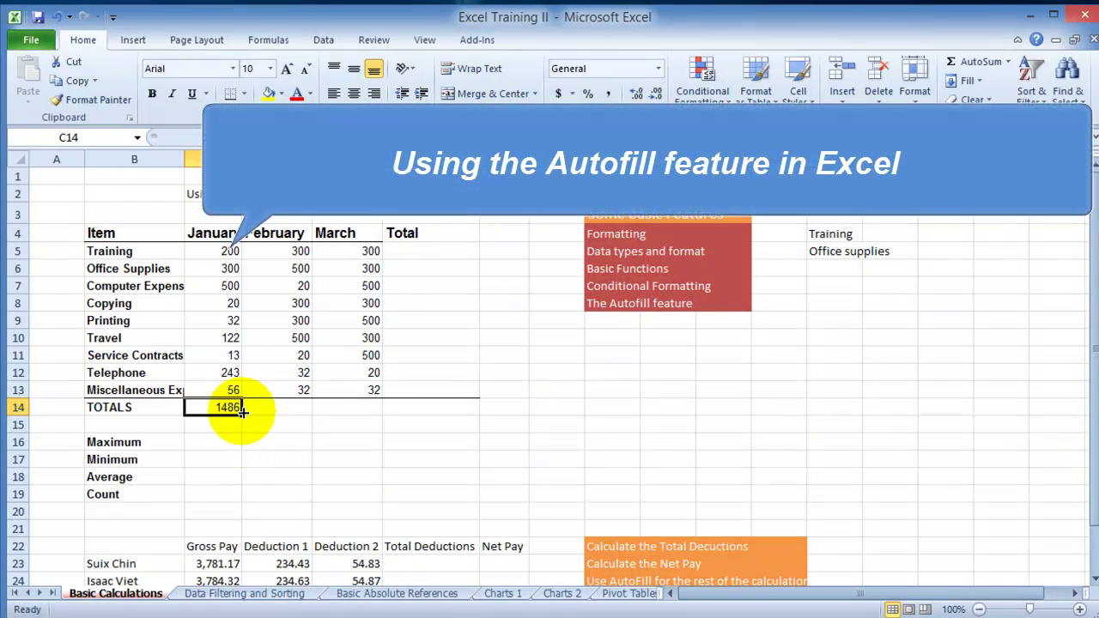
click(281, 409)
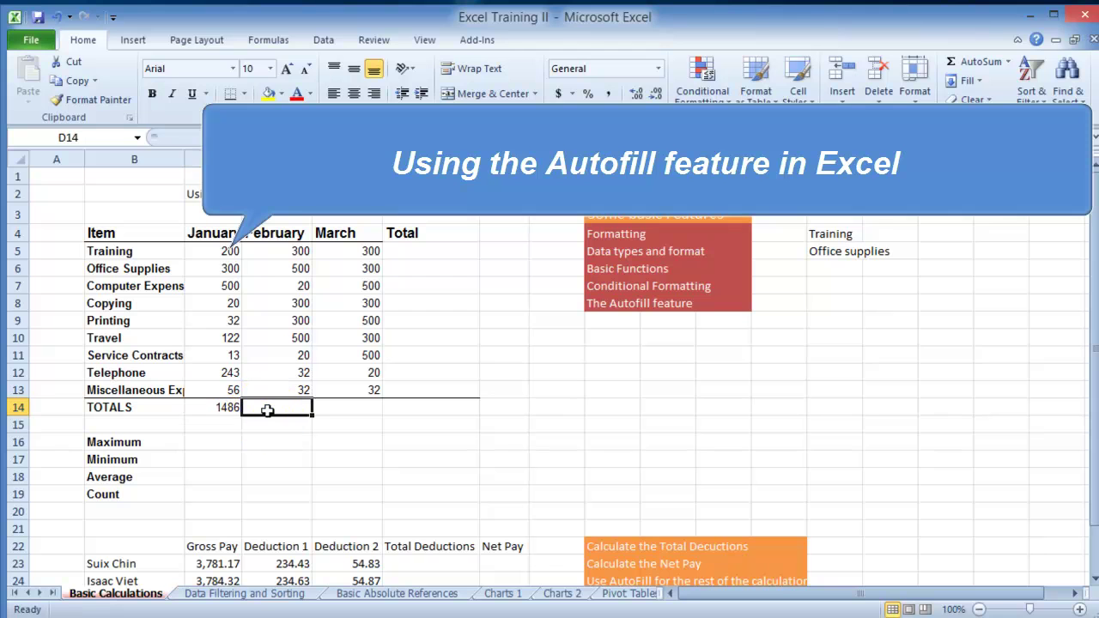
click(350, 410)
click(415, 408)
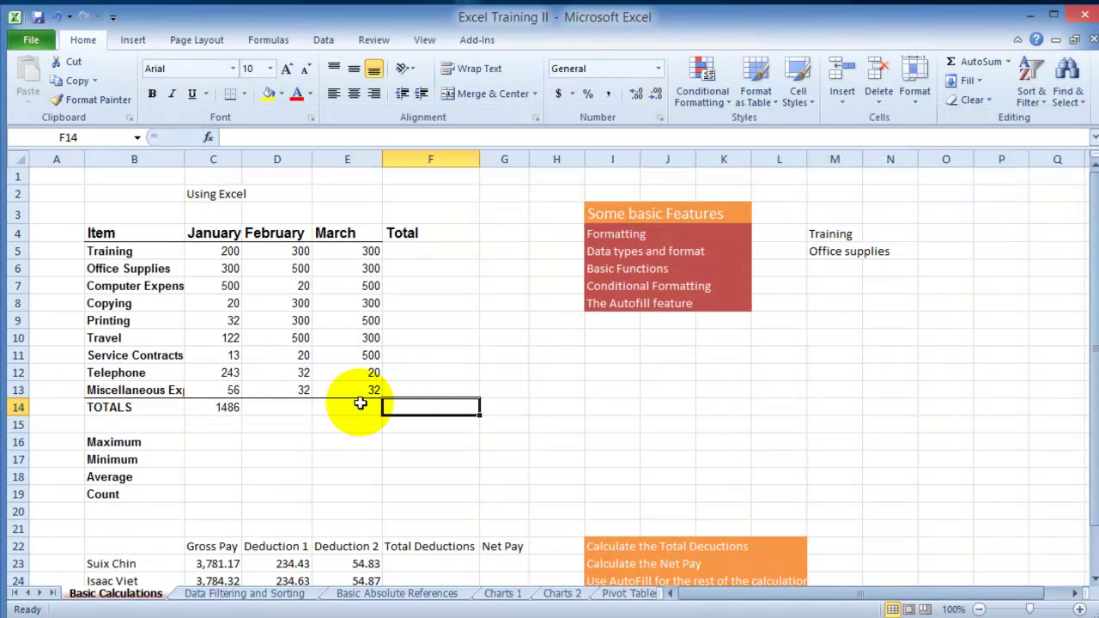
click(285, 410)
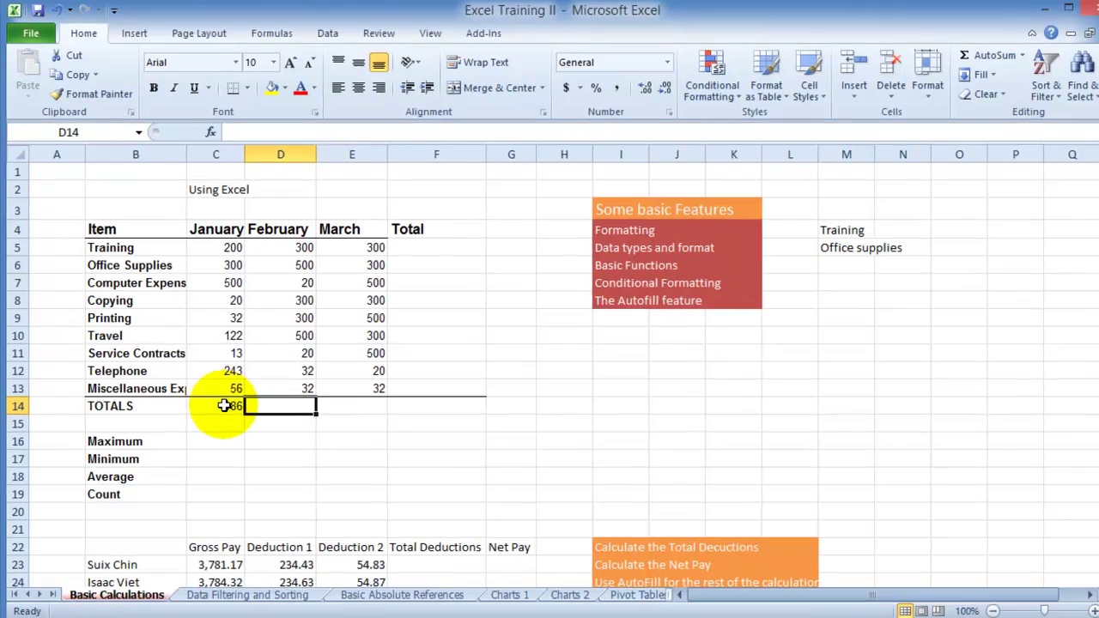
click(224, 405)
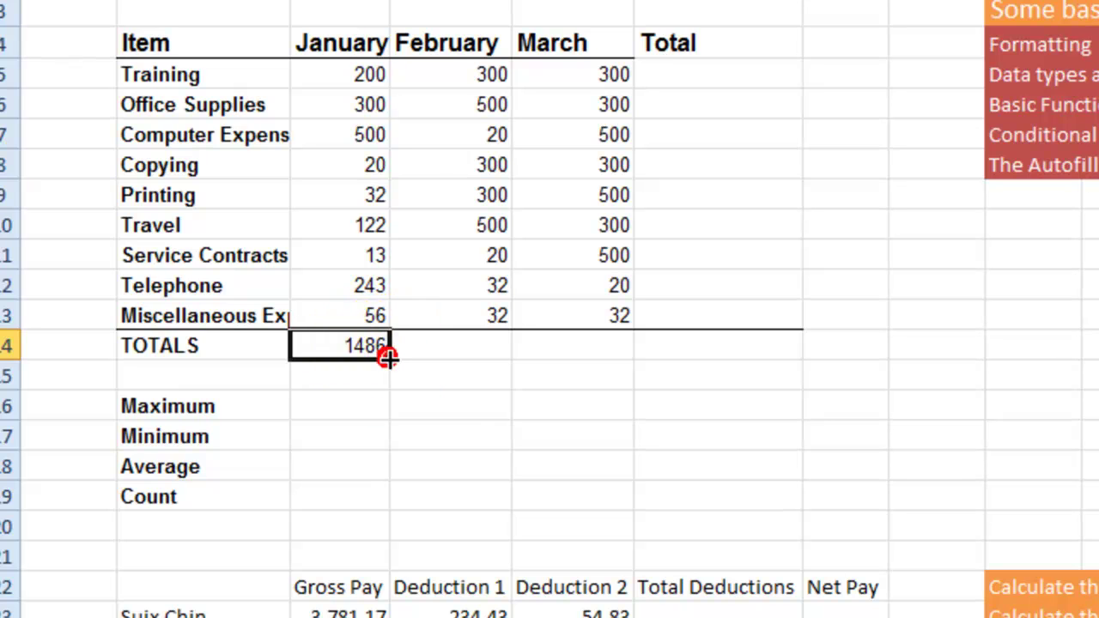
drag(388, 358, 716, 346)
click(502, 346)
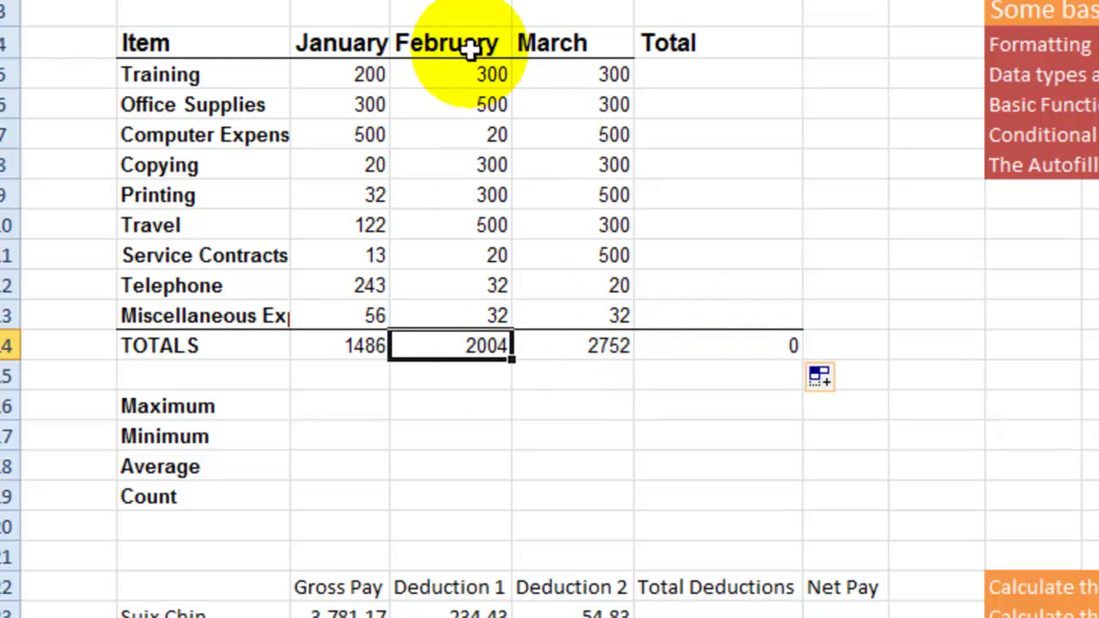
click(386, 358)
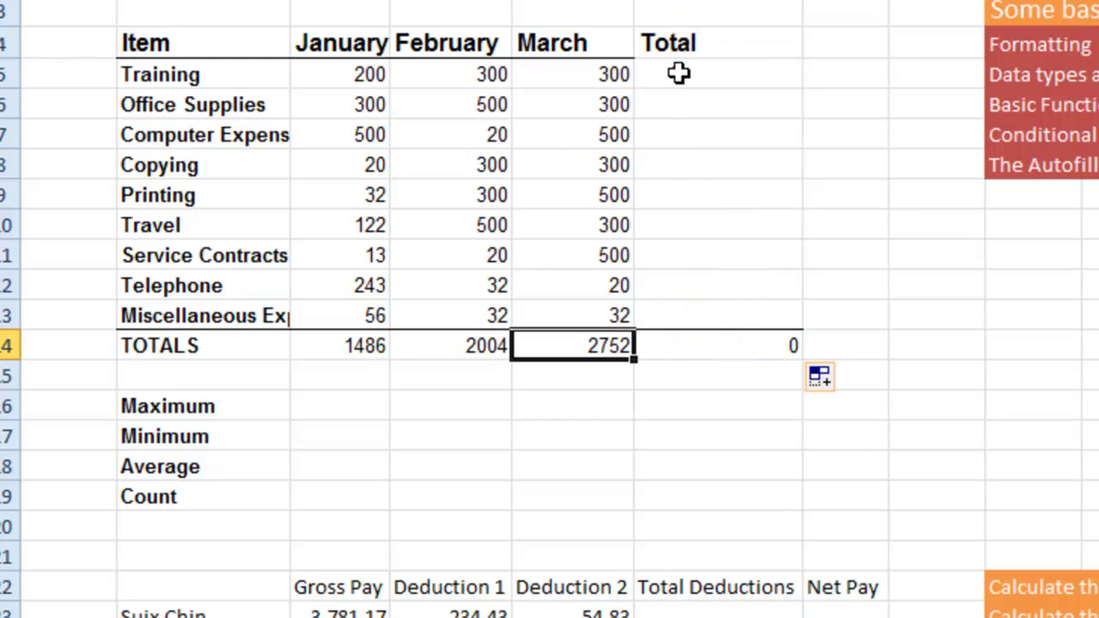
Step: Enter =sum(C5:E5) in Training's Total cell, giving 800
click(679, 74)
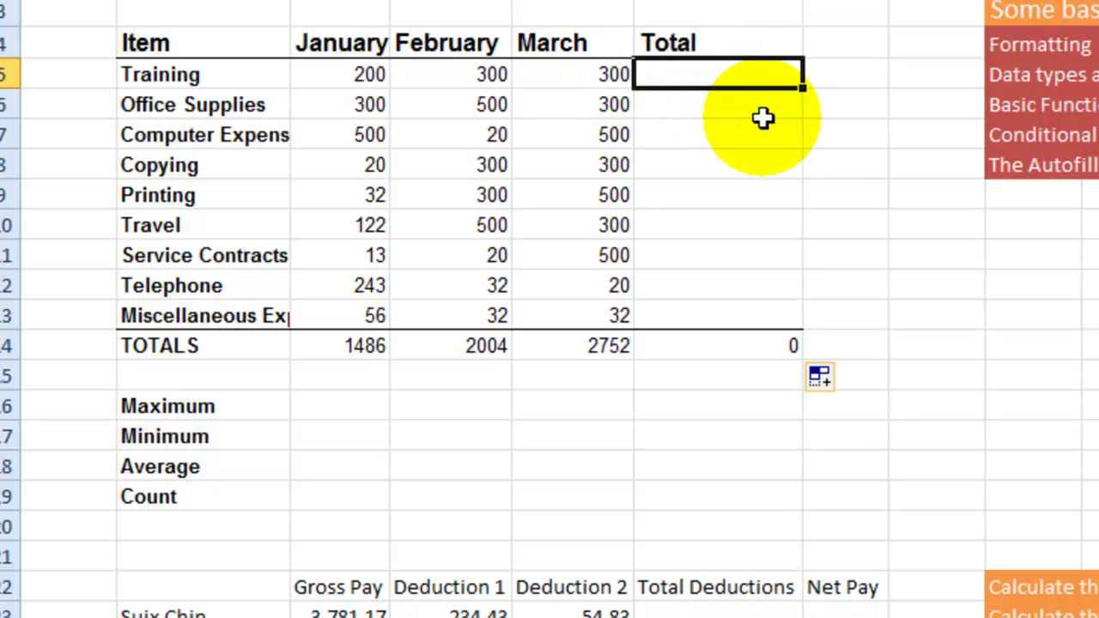
text(=)
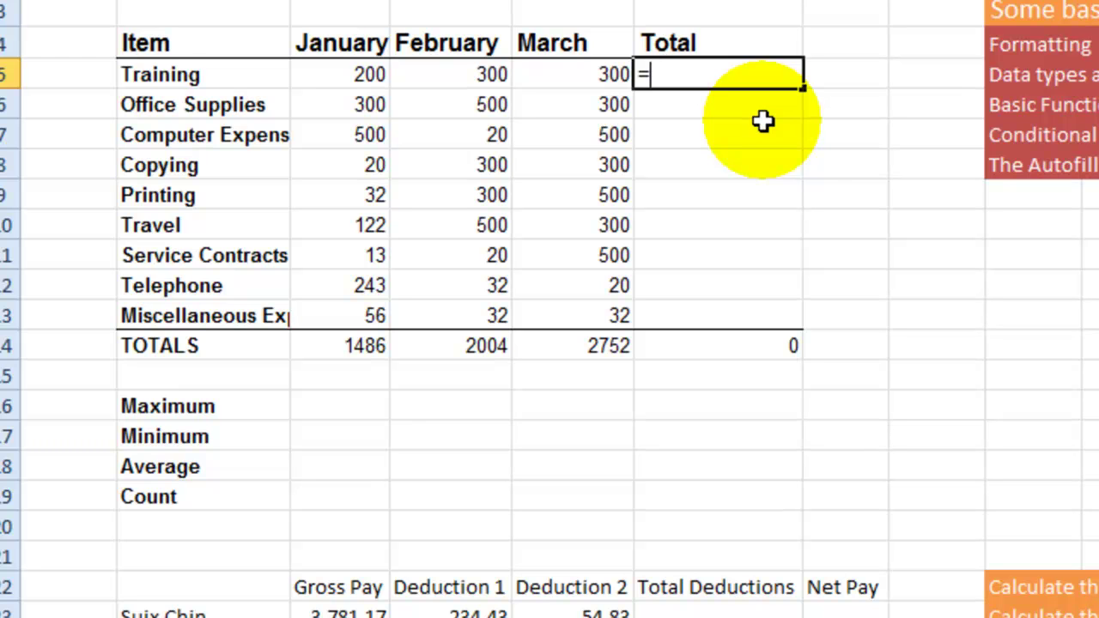
text(sum()
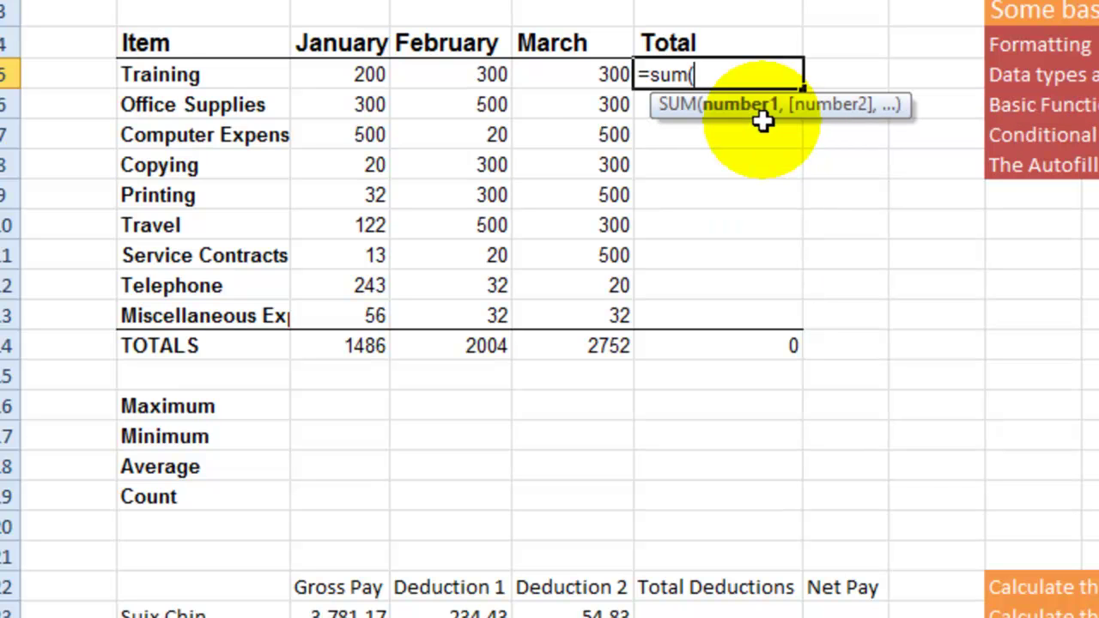
drag(350, 77, 587, 81)
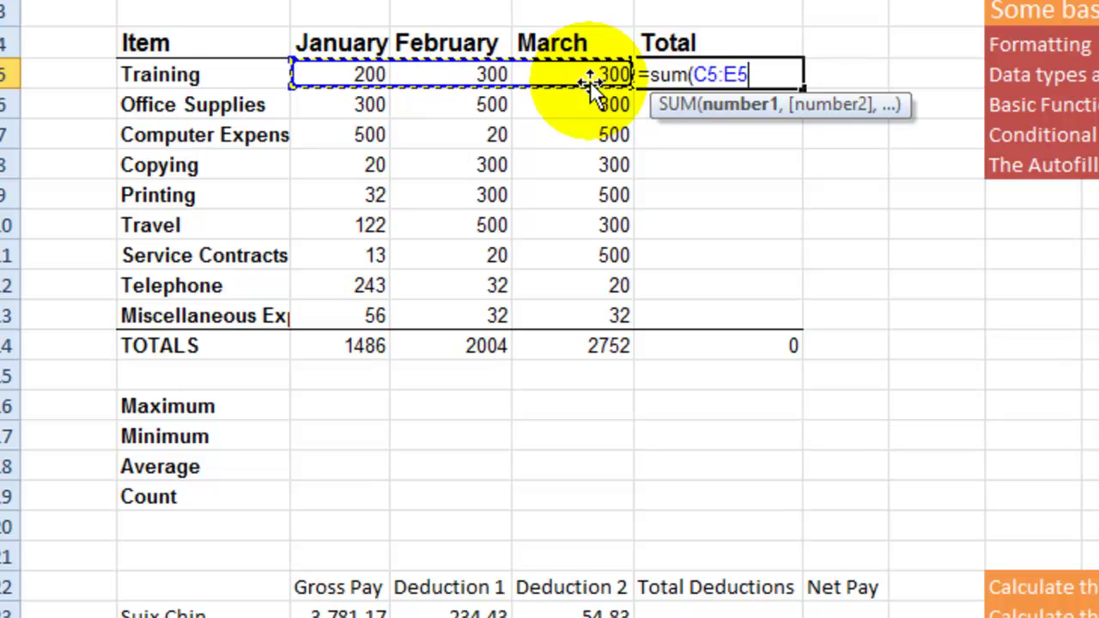
key(Return)
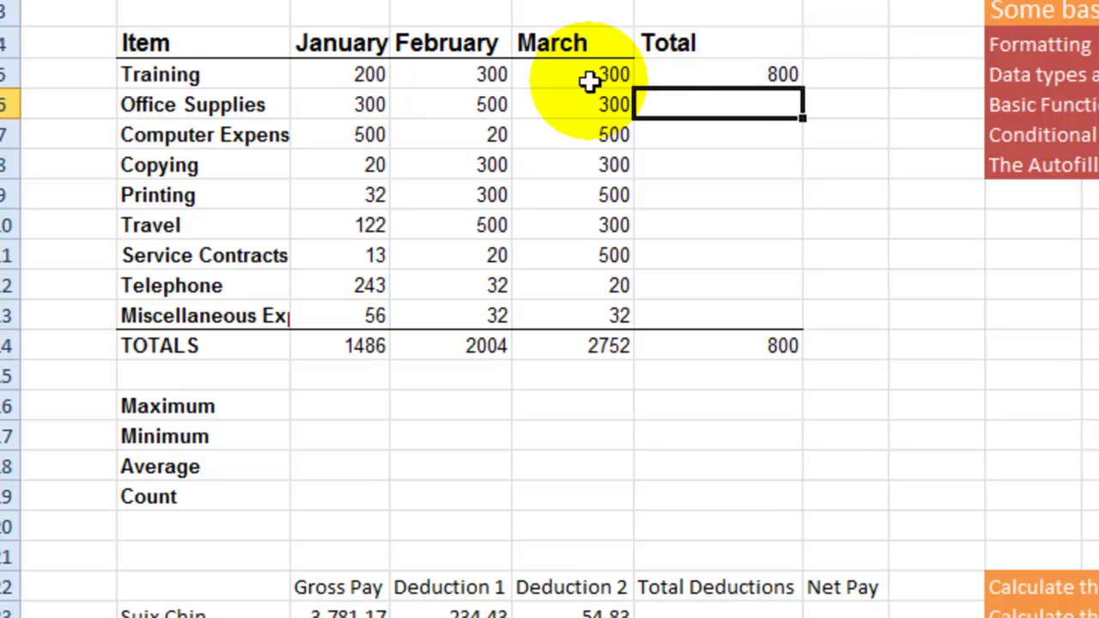
Step: Fill Training's Total formula down to Miscellaneous Expenses in row 13
click(711, 78)
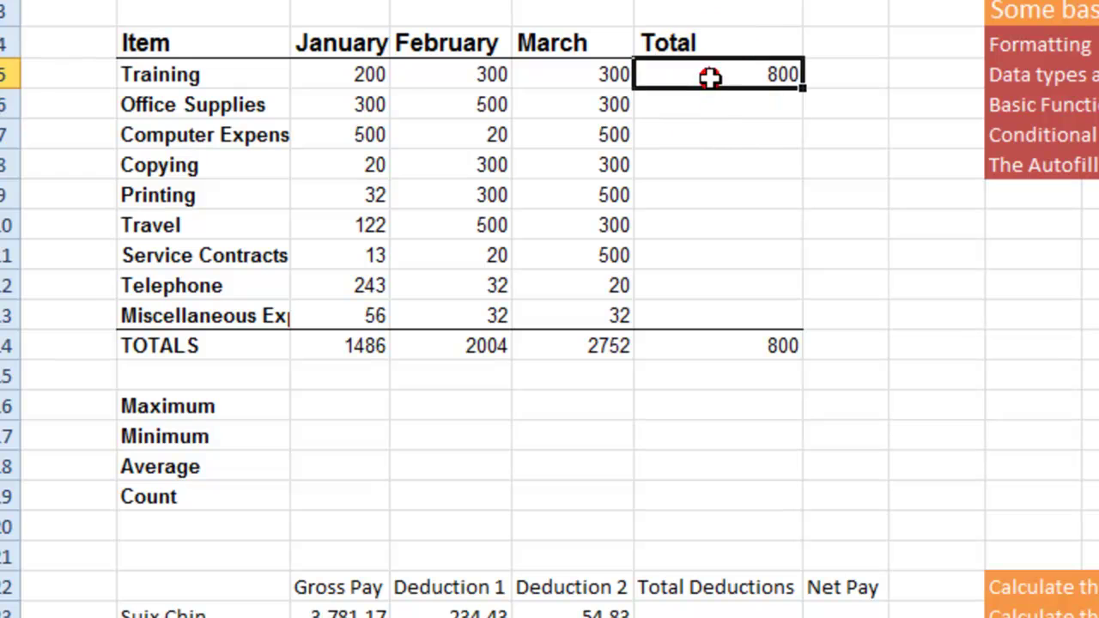
click(729, 107)
click(710, 136)
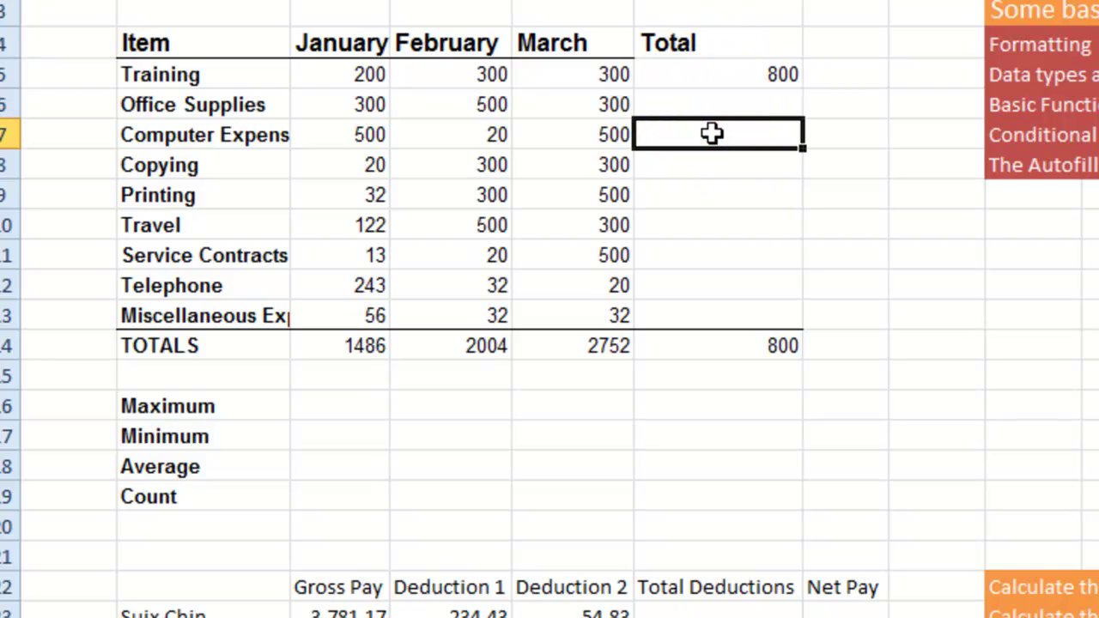
click(725, 166)
click(727, 193)
click(756, 234)
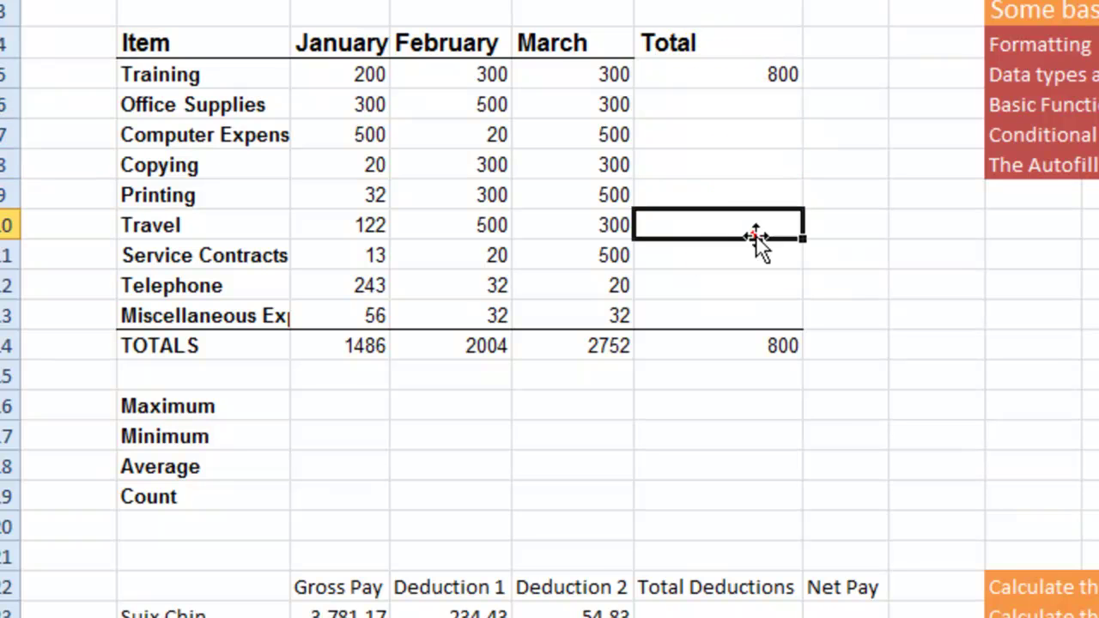
click(784, 265)
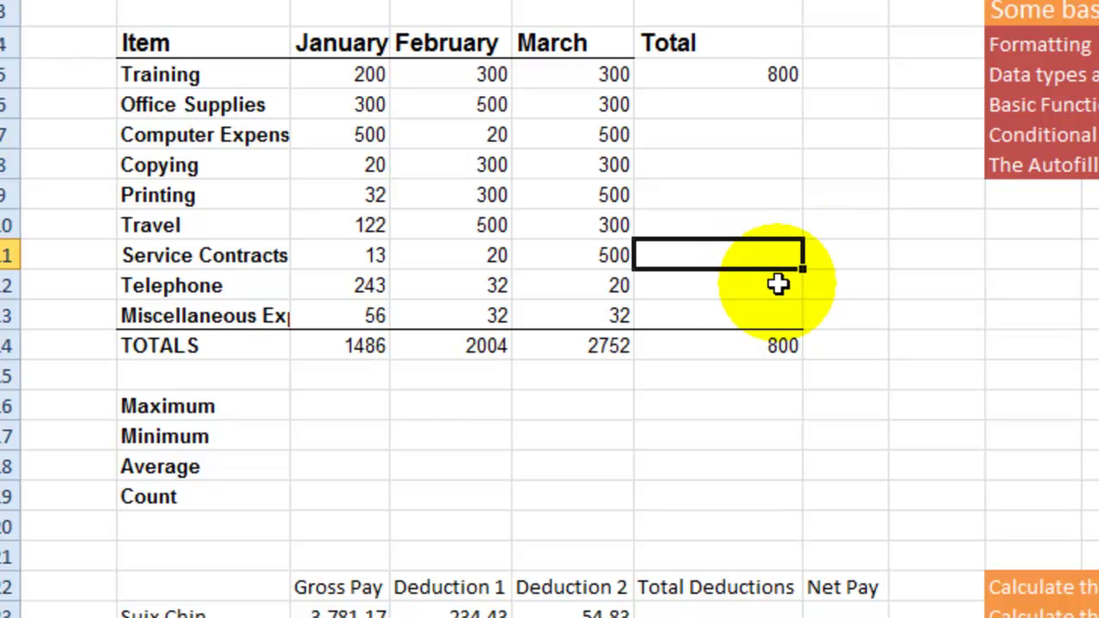
click(718, 77)
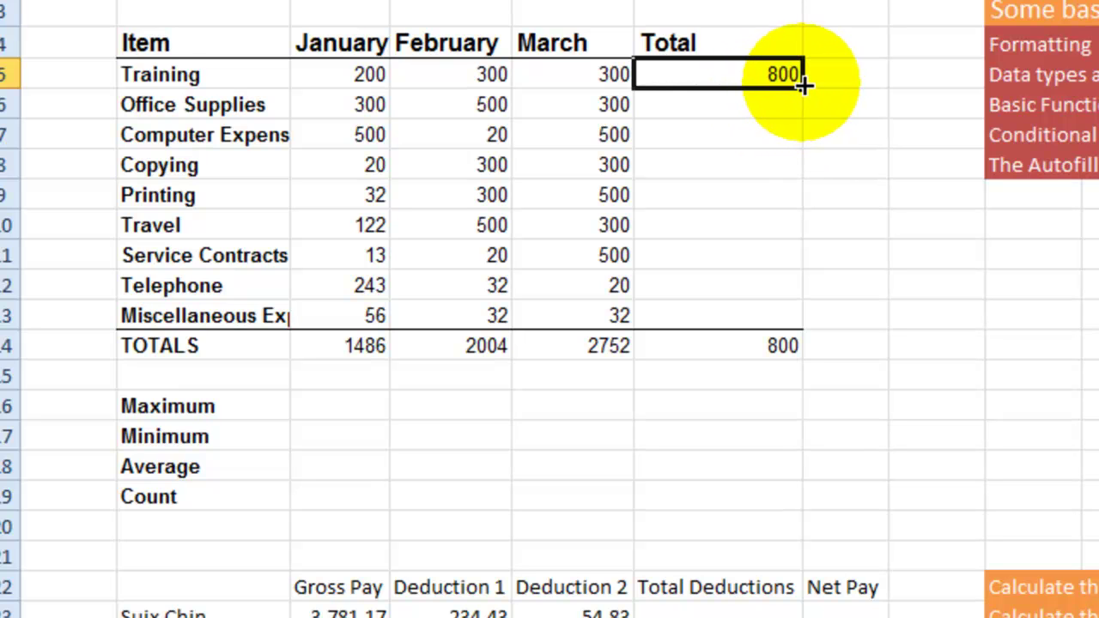
drag(798, 93, 812, 323)
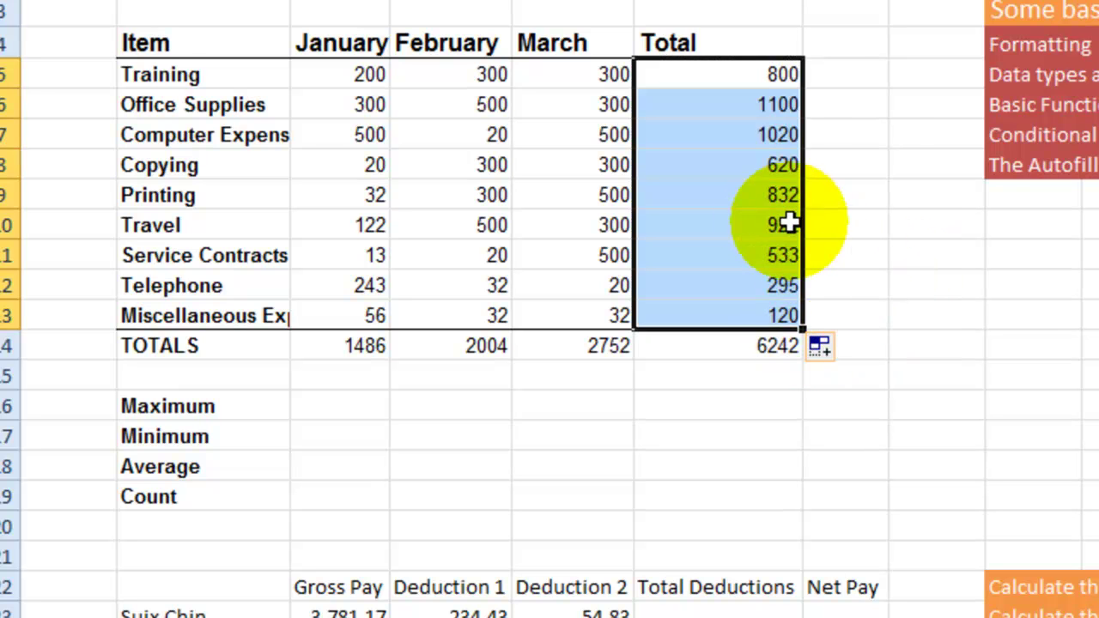
Step: Check the Printing total of 832 against its three monthly values
click(758, 196)
drag(366, 198, 581, 201)
click(755, 200)
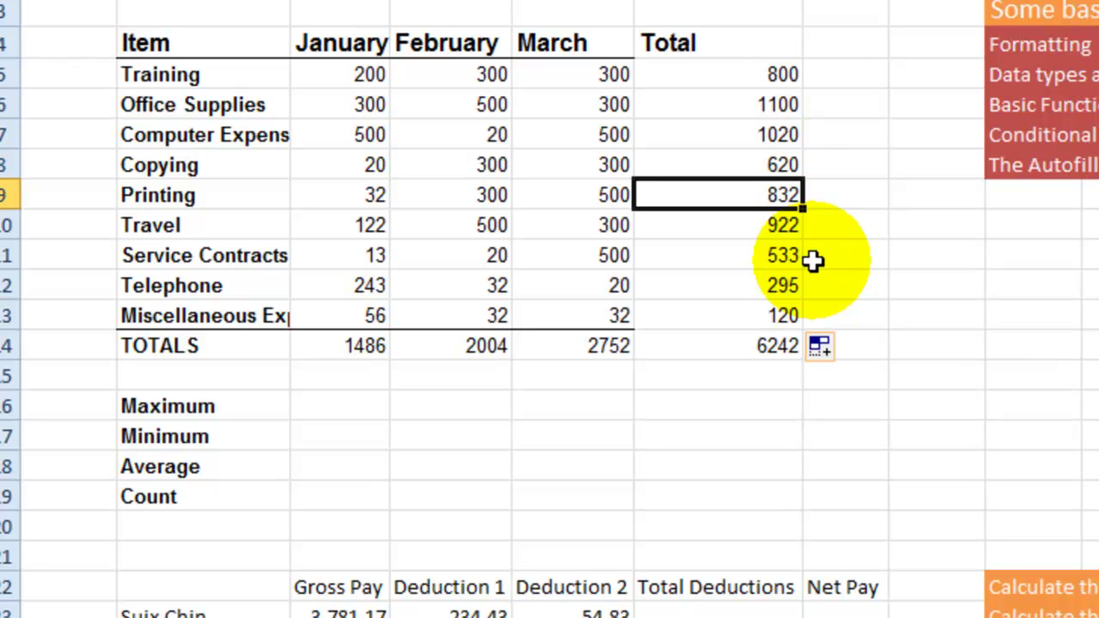
click(1095, 165)
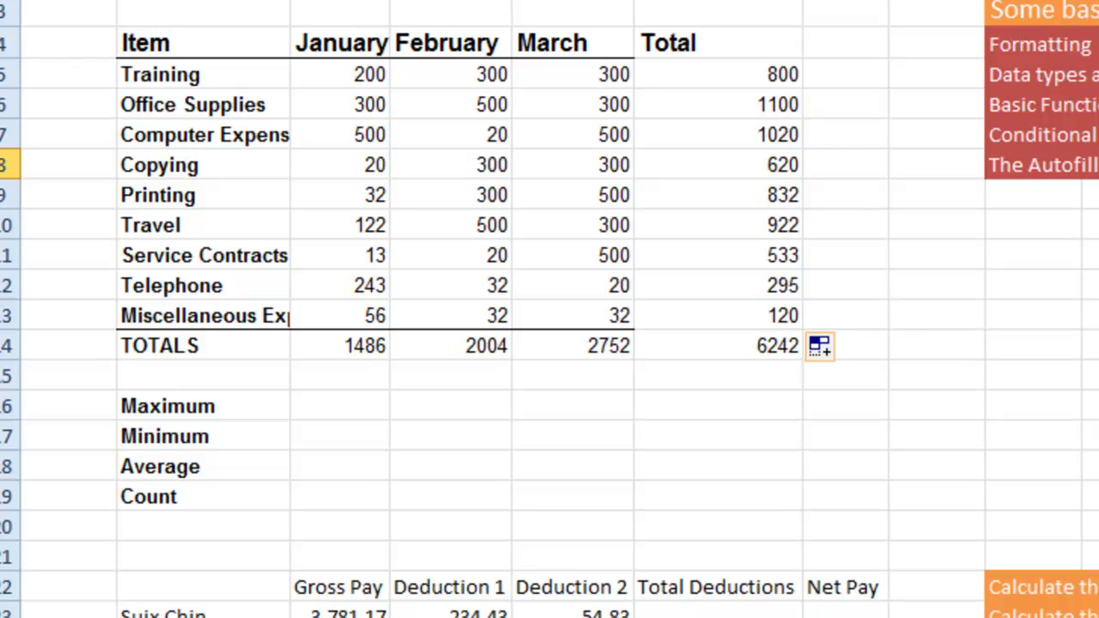
key(Escape)
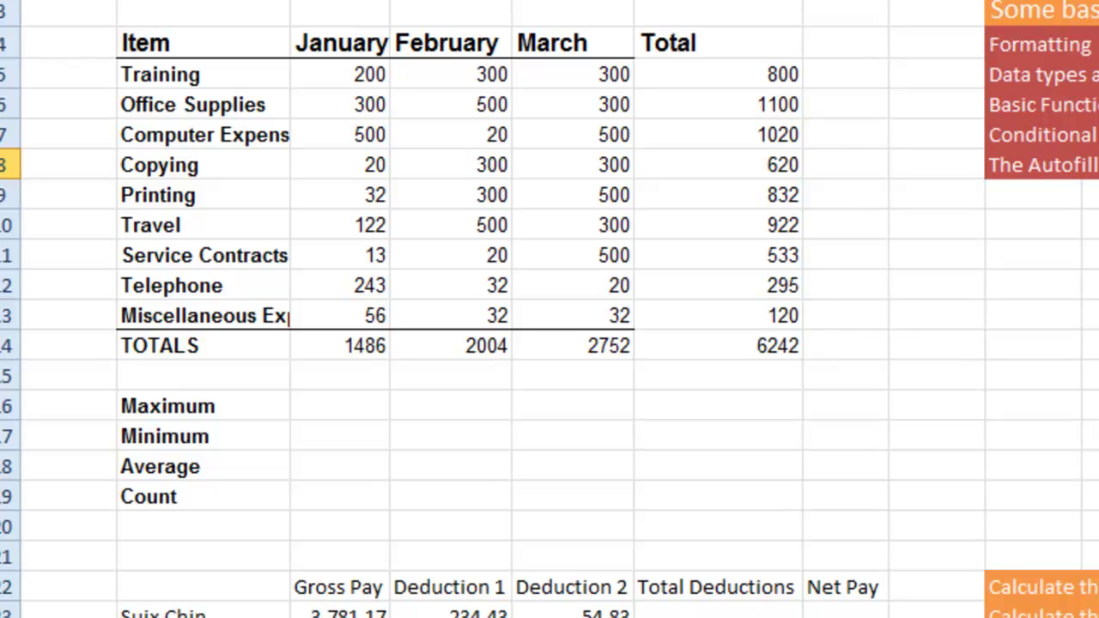
Step: Type Monday in a blank cell and AutoFill it down into following weekday names
text(Monday)
key(Return)
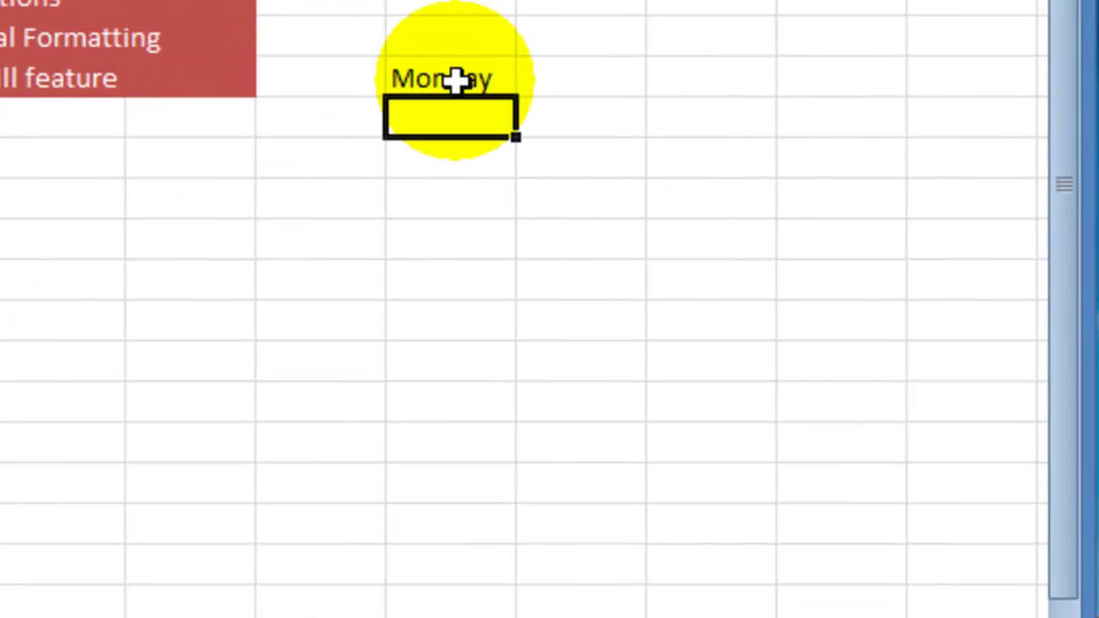
click(475, 78)
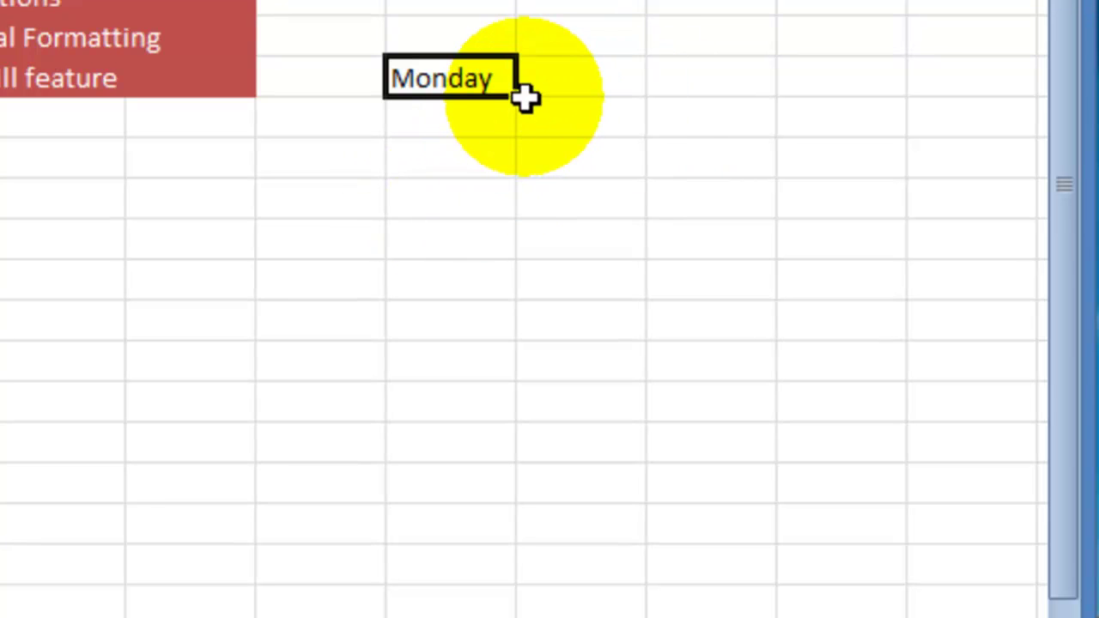
drag(516, 96, 503, 613)
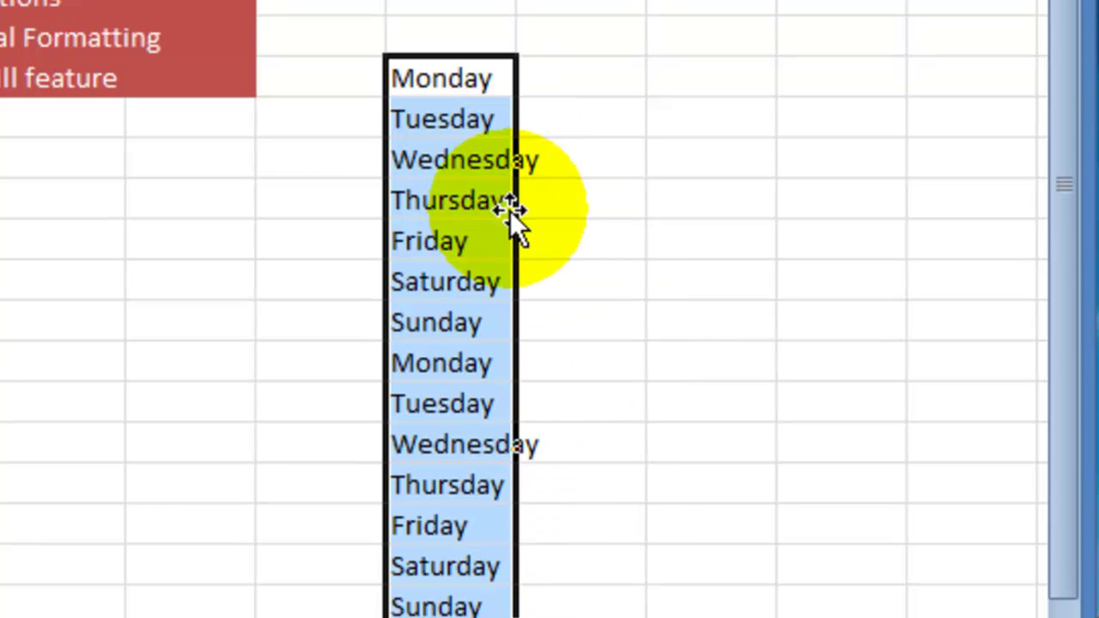
Step: Enter Sunday above Monday and AutoFill the weekdays down from Sunday
click(475, 36)
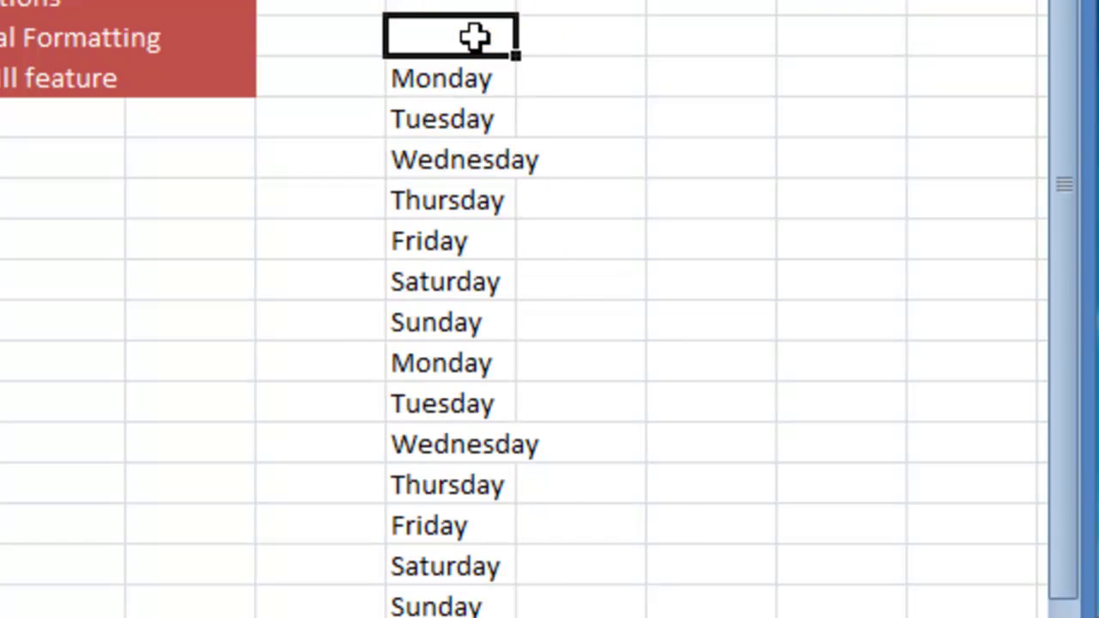
click(475, 40)
text(Sunday)
drag(515, 54, 518, 606)
click(693, 304)
click(582, 45)
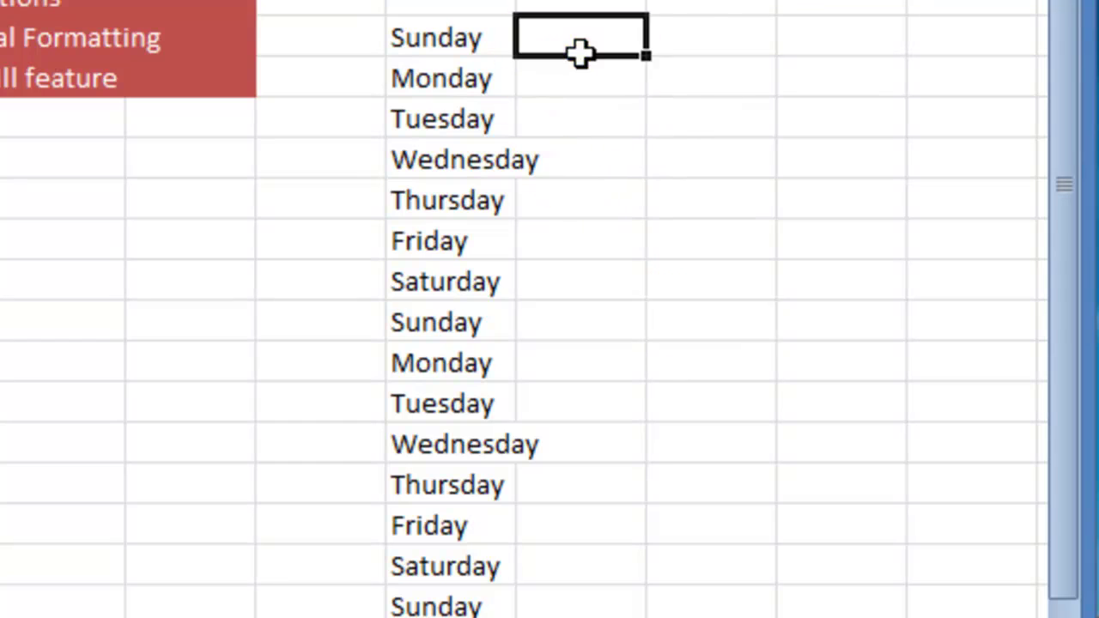
Step: Enter January beside the top Sunday and autofill months down the column, January through December, repeating
click(631, 39)
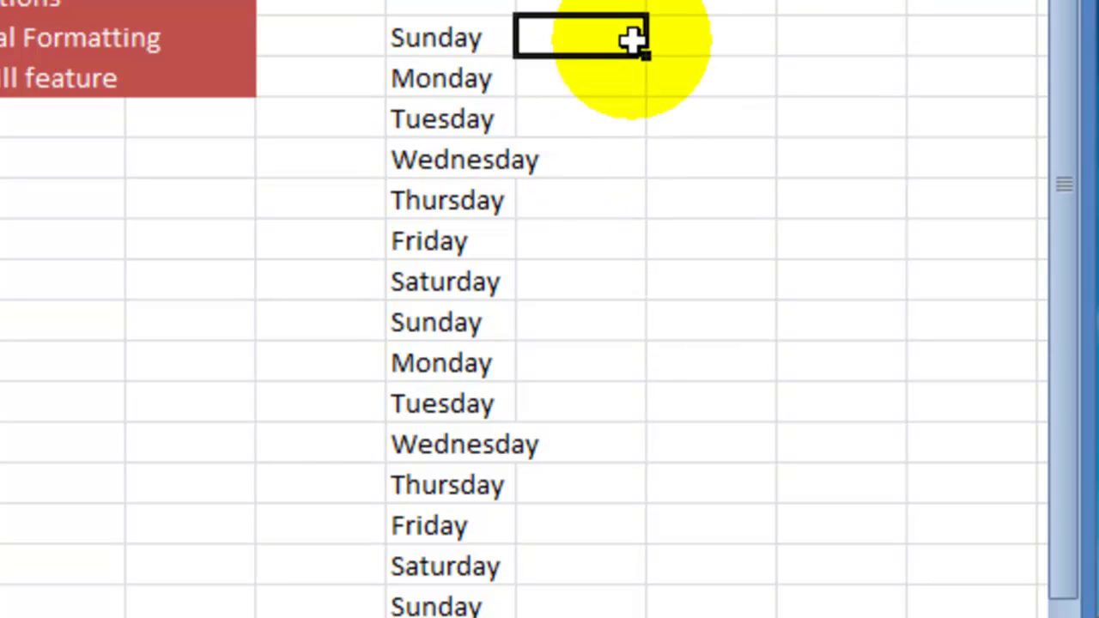
text(January)
key(Return)
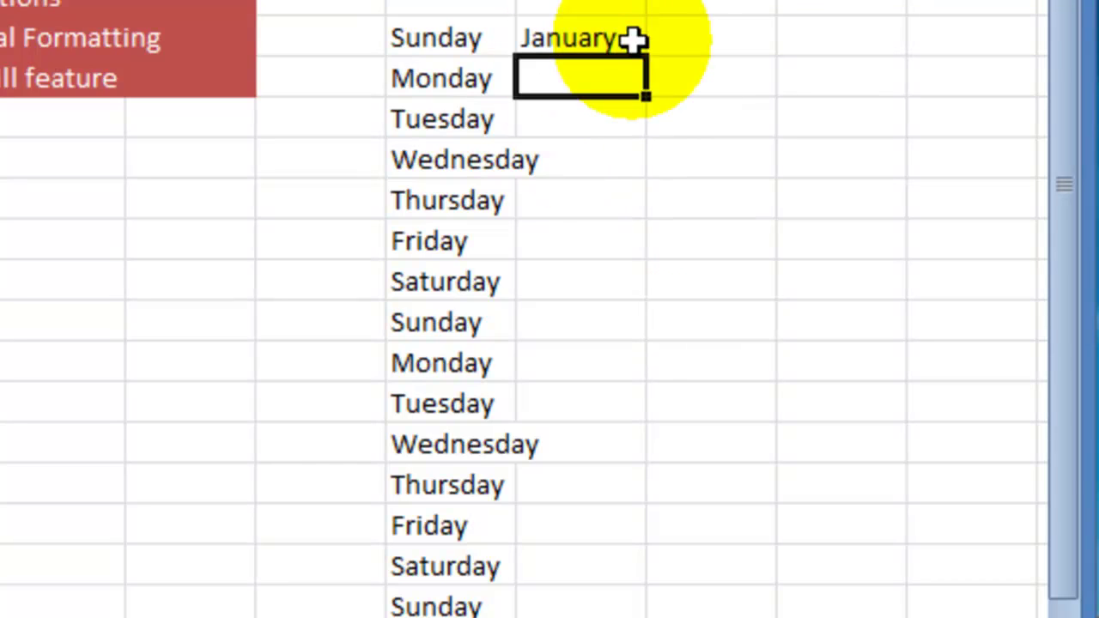
click(640, 40)
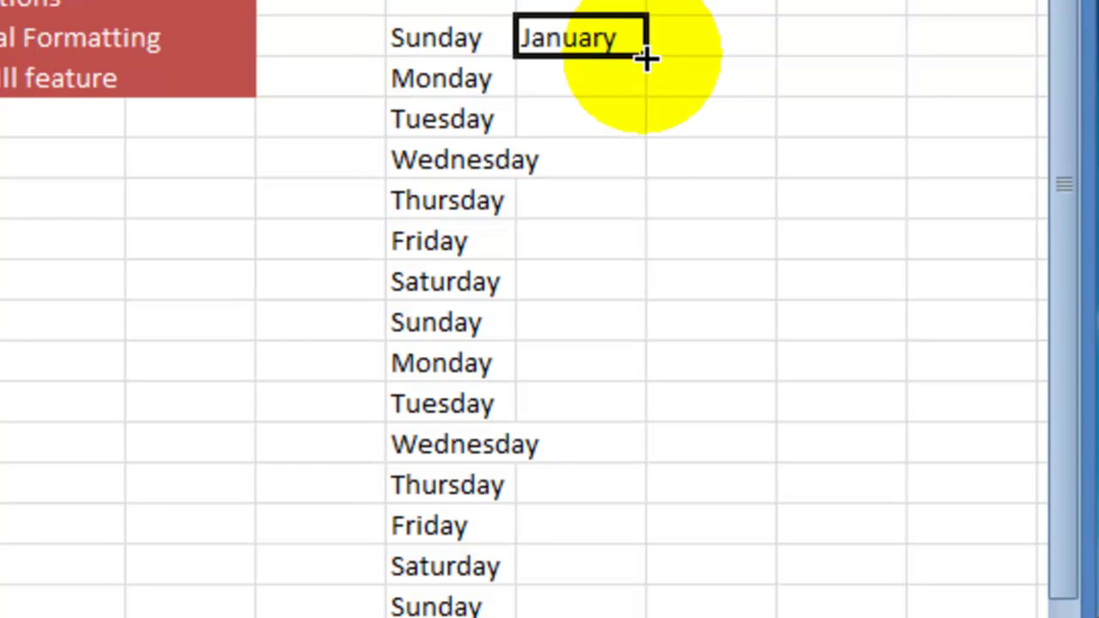
drag(646, 54, 638, 589)
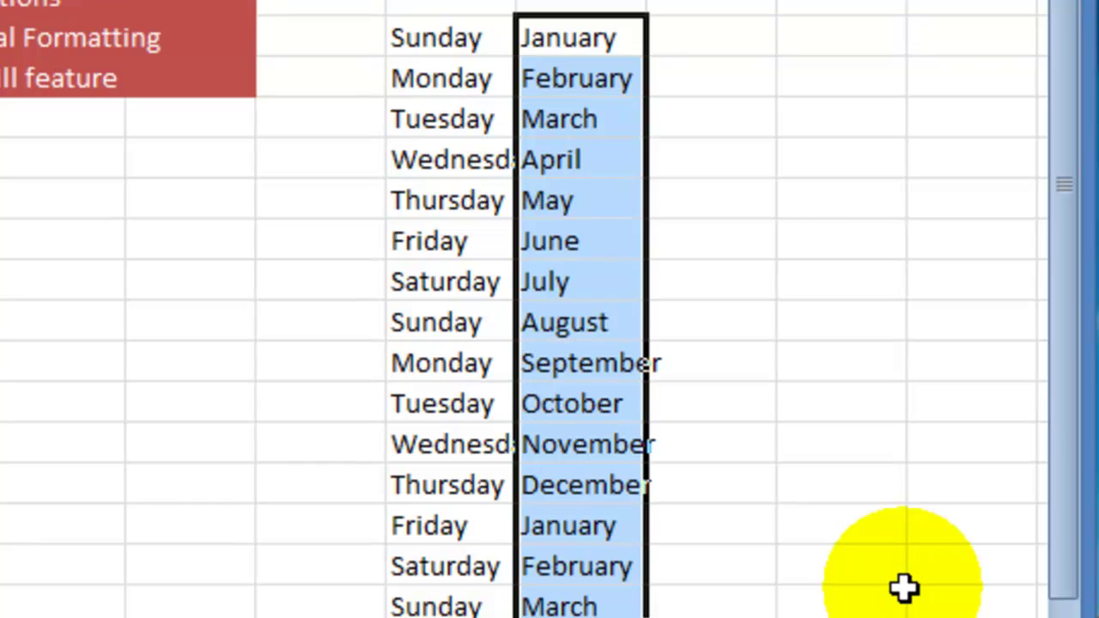
click(754, 50)
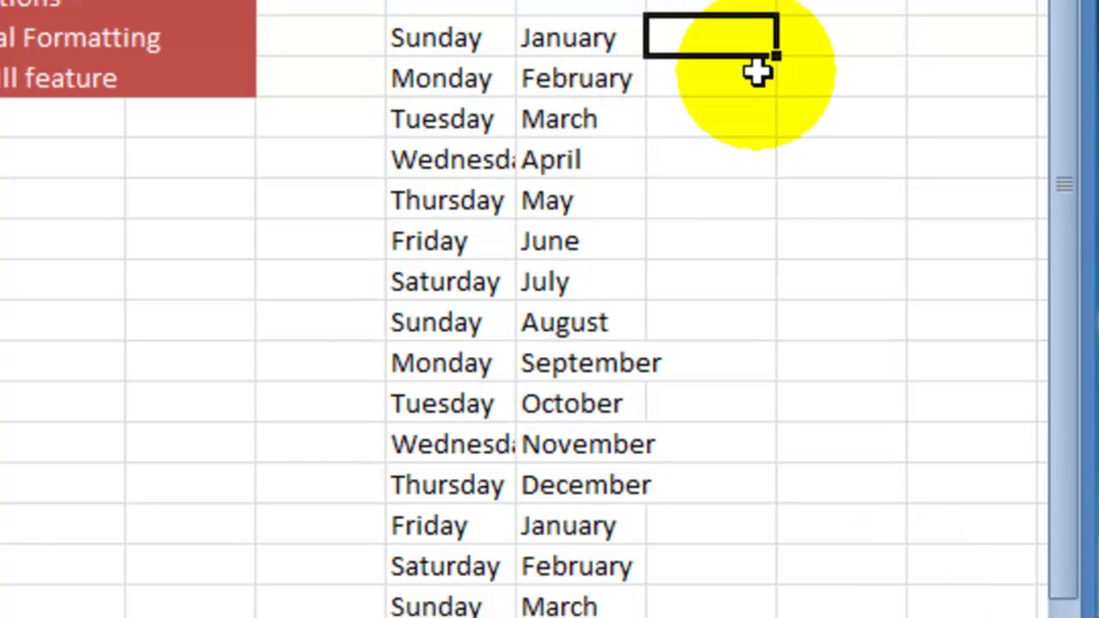
Step: Fill a 1 down the next column and switch it to Fill Series counting 1 to 15
text(1)
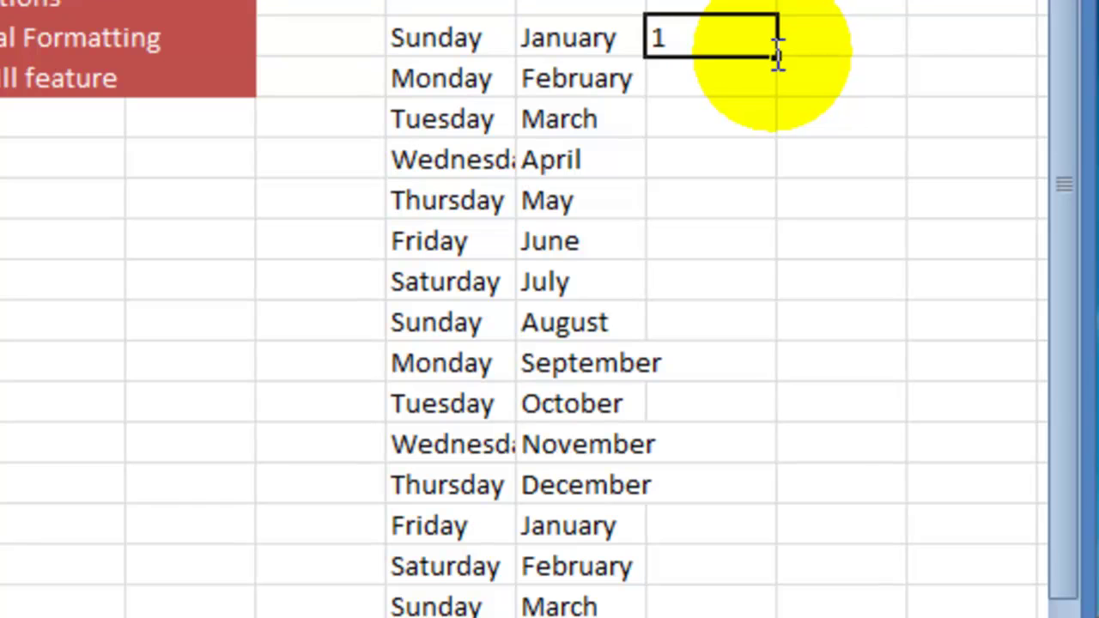
drag(779, 55, 784, 609)
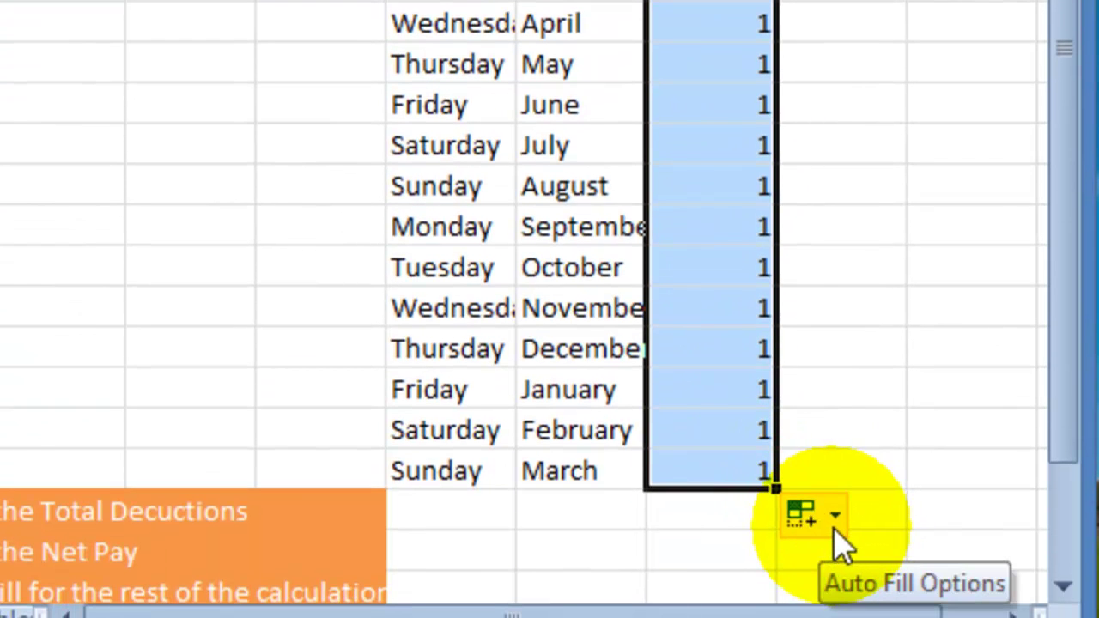
click(836, 525)
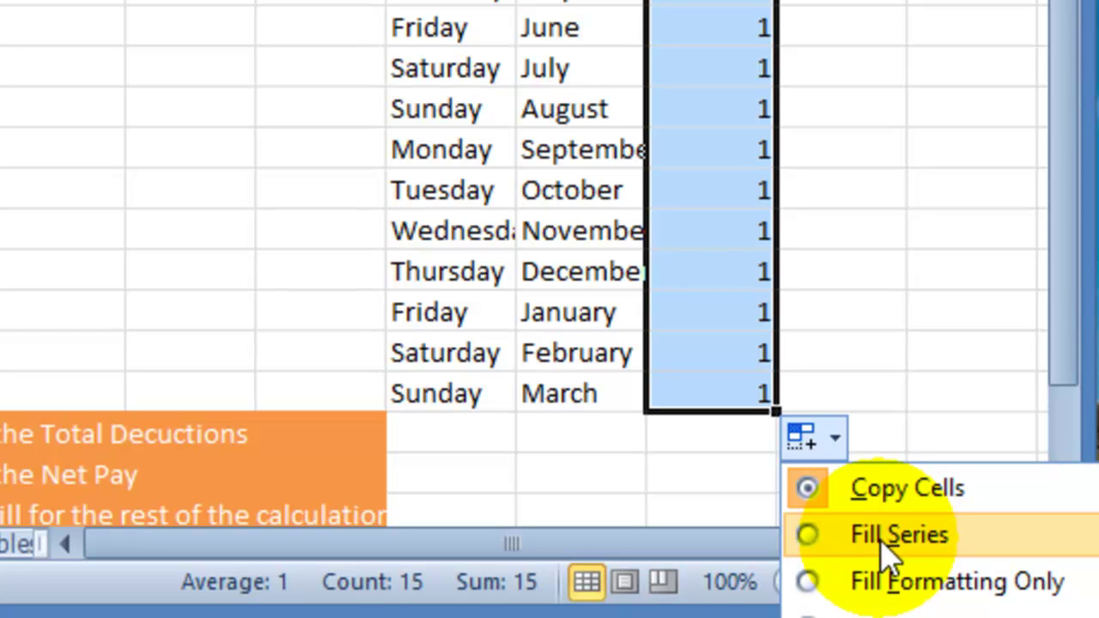
click(876, 543)
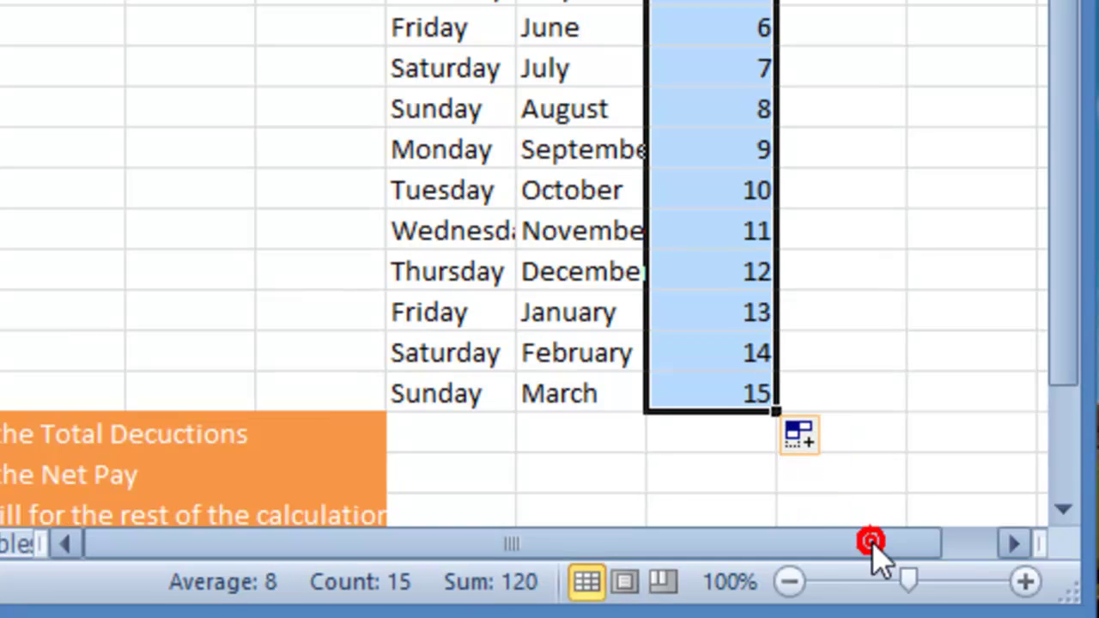
click(685, 0)
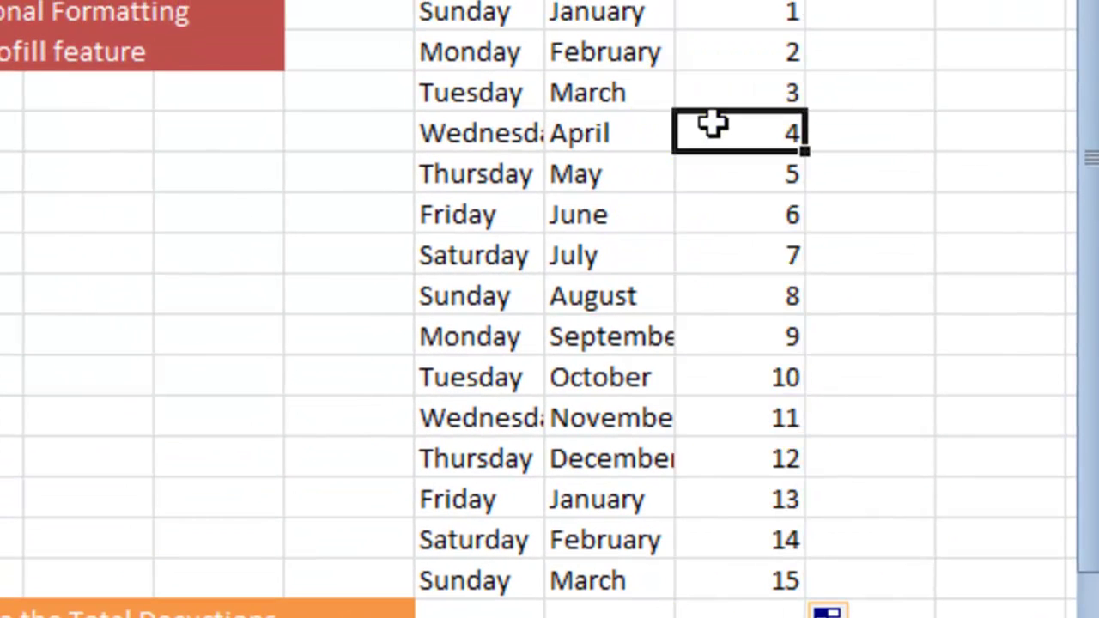
click(739, 219)
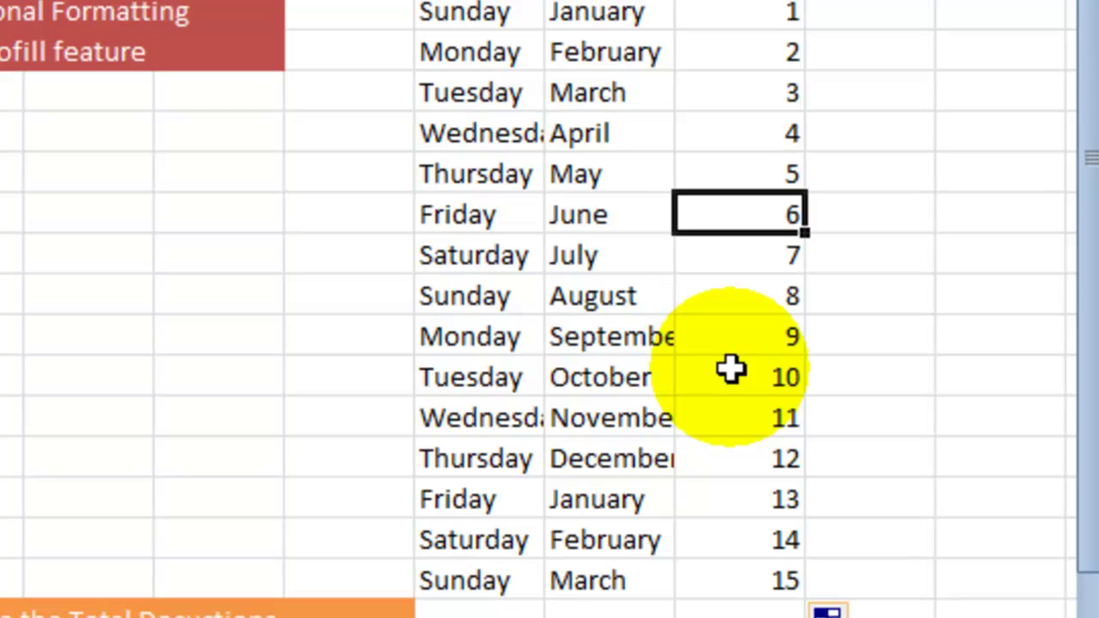
Step: Enter 1 and 4 in the next column and extend the step-of-three series down to 40
click(876, 18)
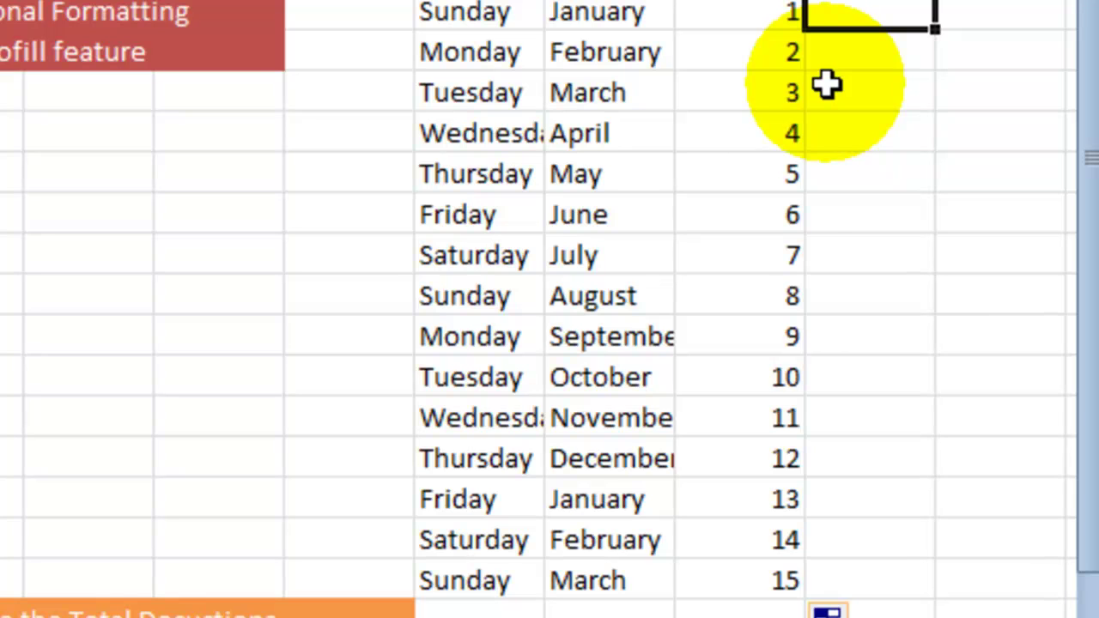
text(1)
key(Return)
text(4)
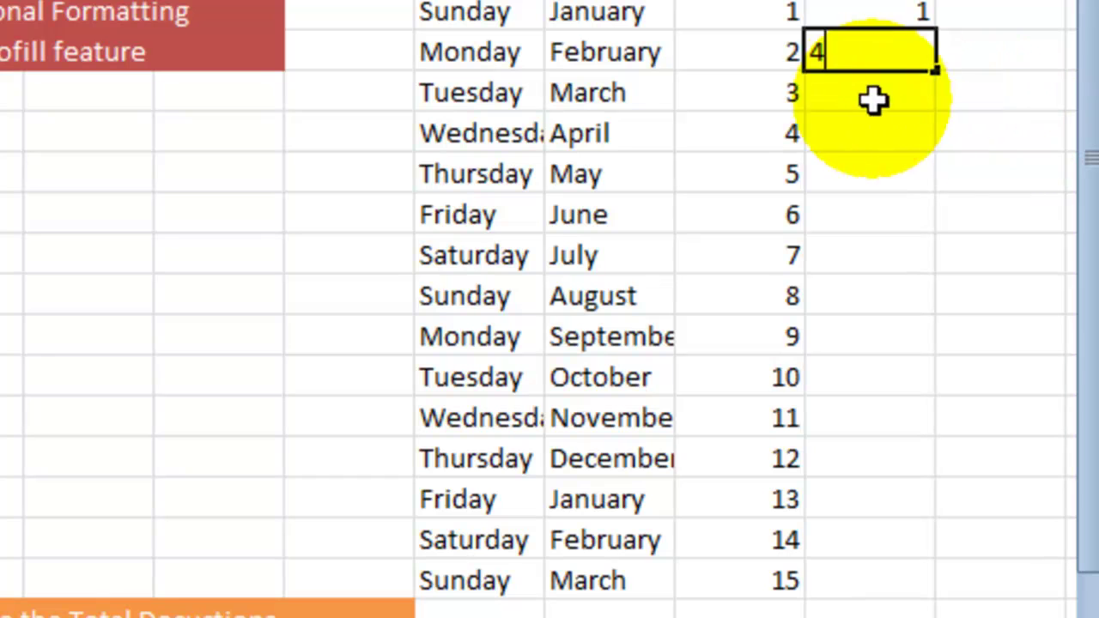
key(Return)
click(902, 12)
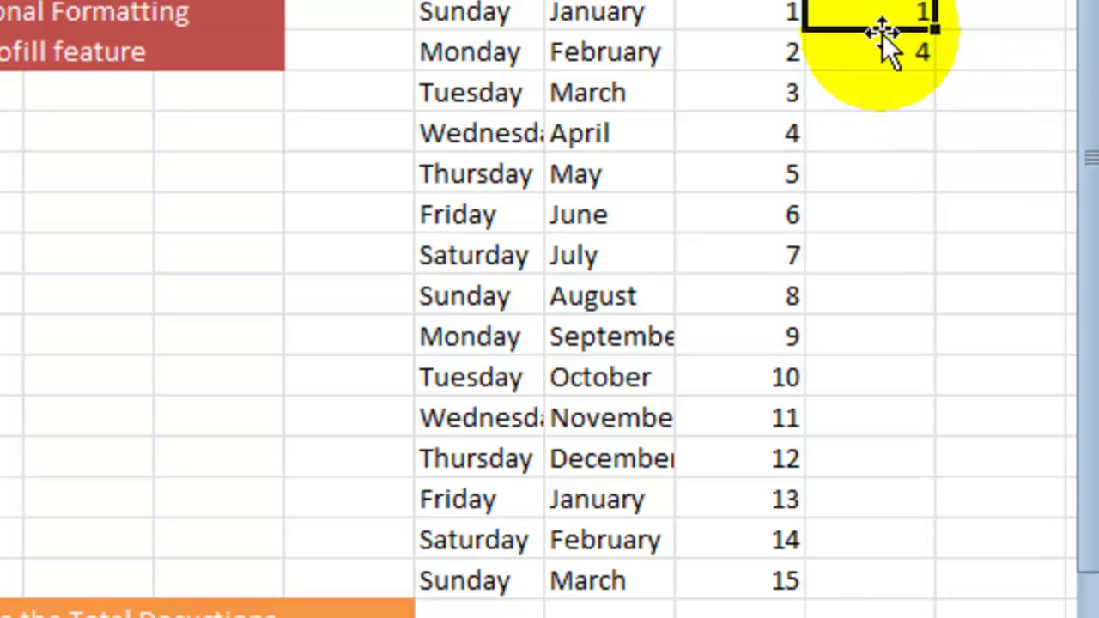
drag(887, 16, 900, 47)
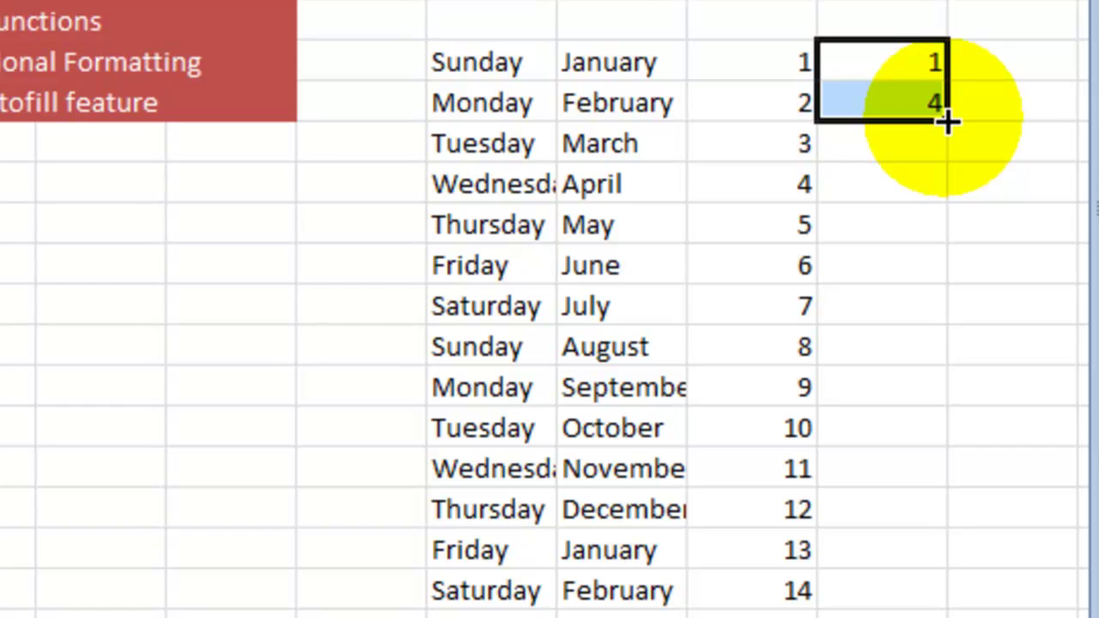
drag(945, 118, 944, 601)
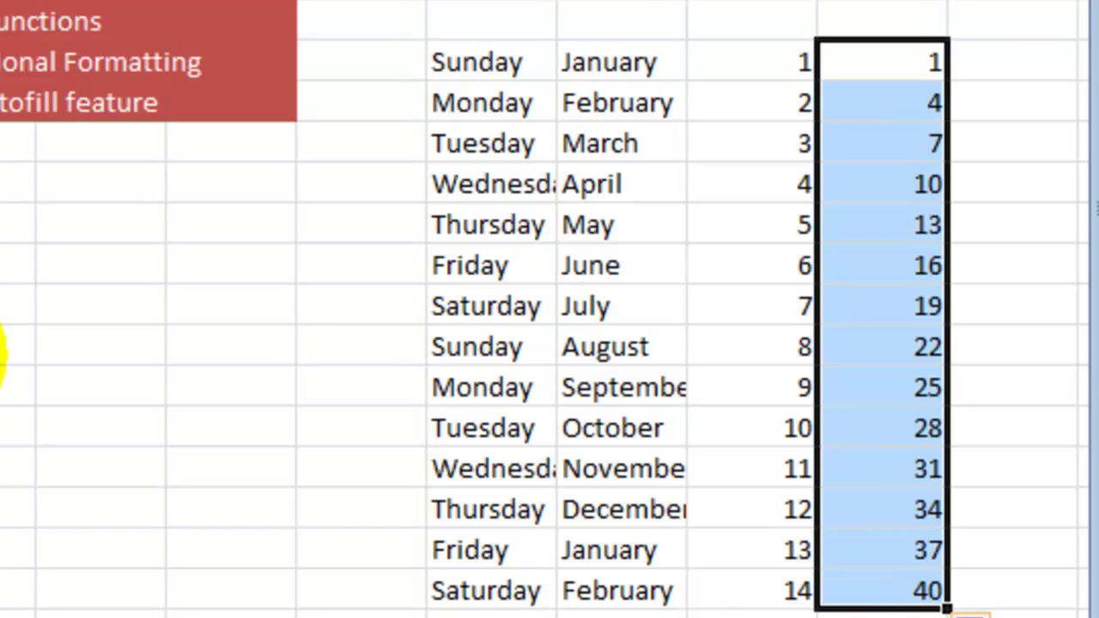
click(2, 257)
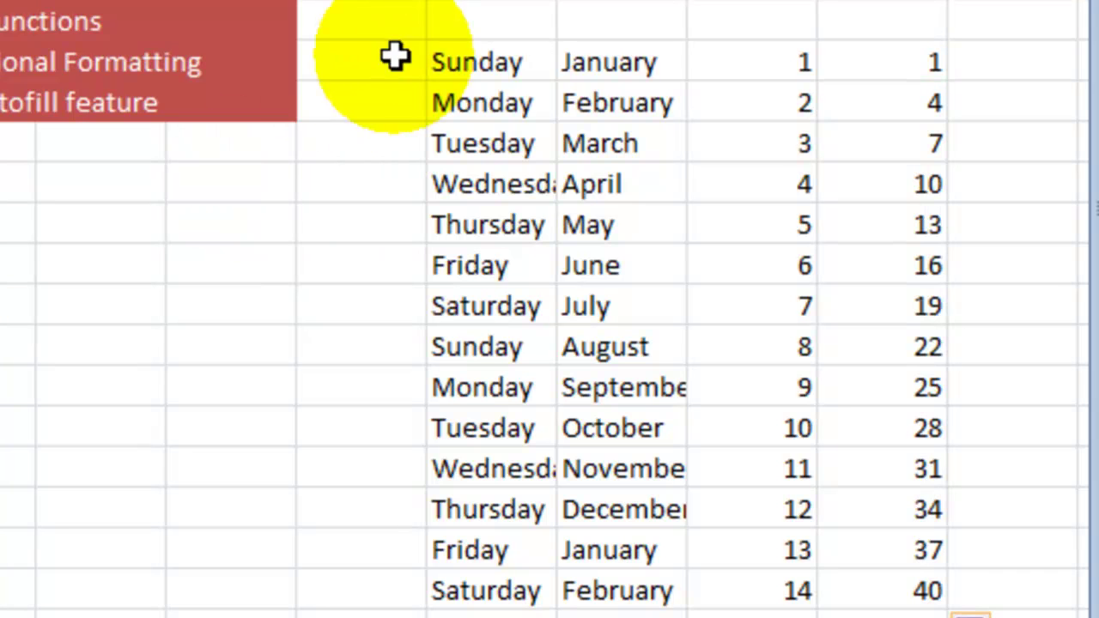
Step: Increase the Training label in cell B5 to 12 pt
drag(442, 2, 982, 596)
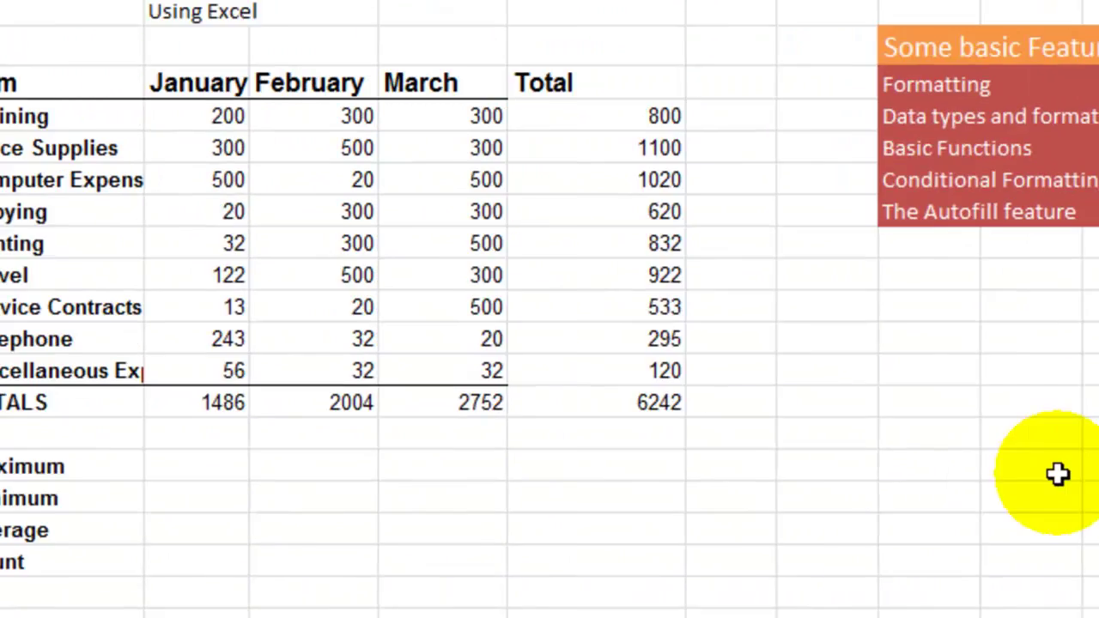
click(1060, 442)
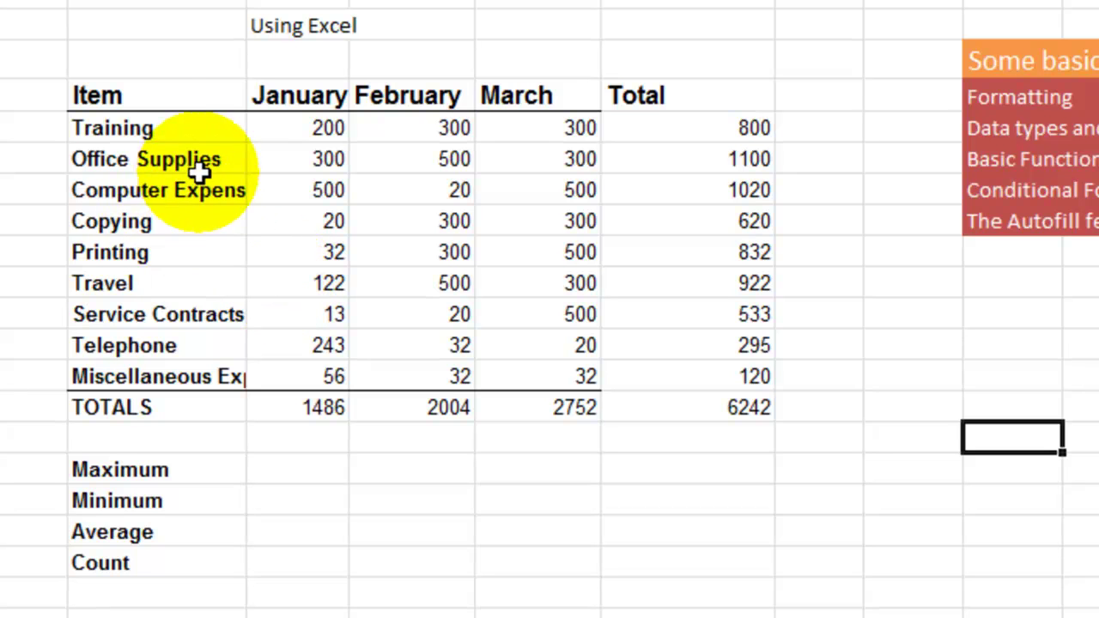
click(144, 133)
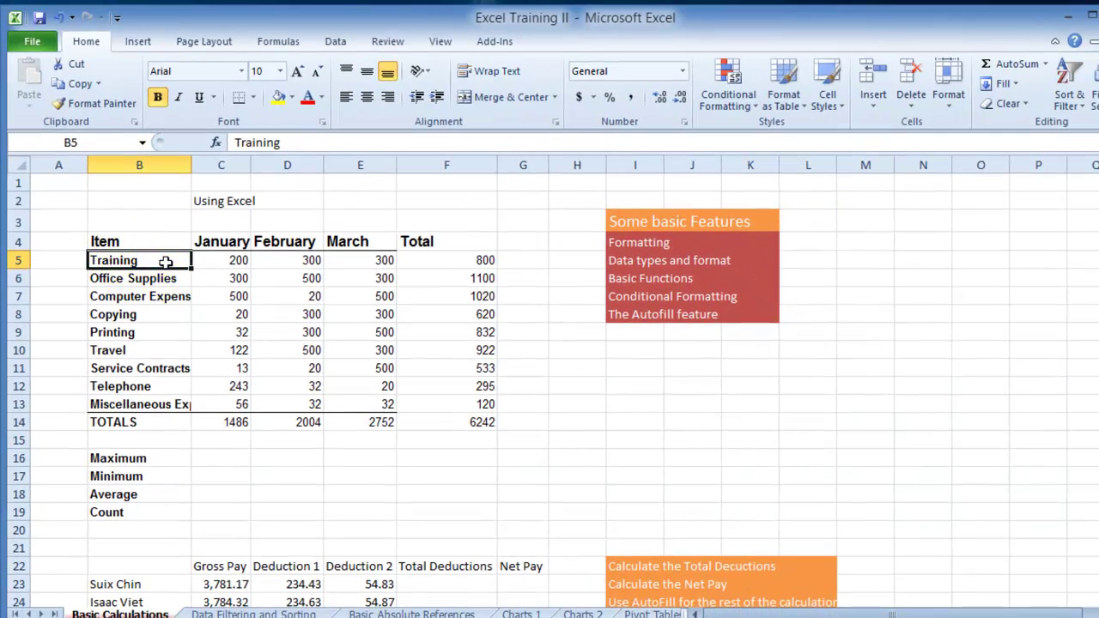
drag(187, 178, 192, 298)
drag(167, 343, 172, 365)
click(152, 261)
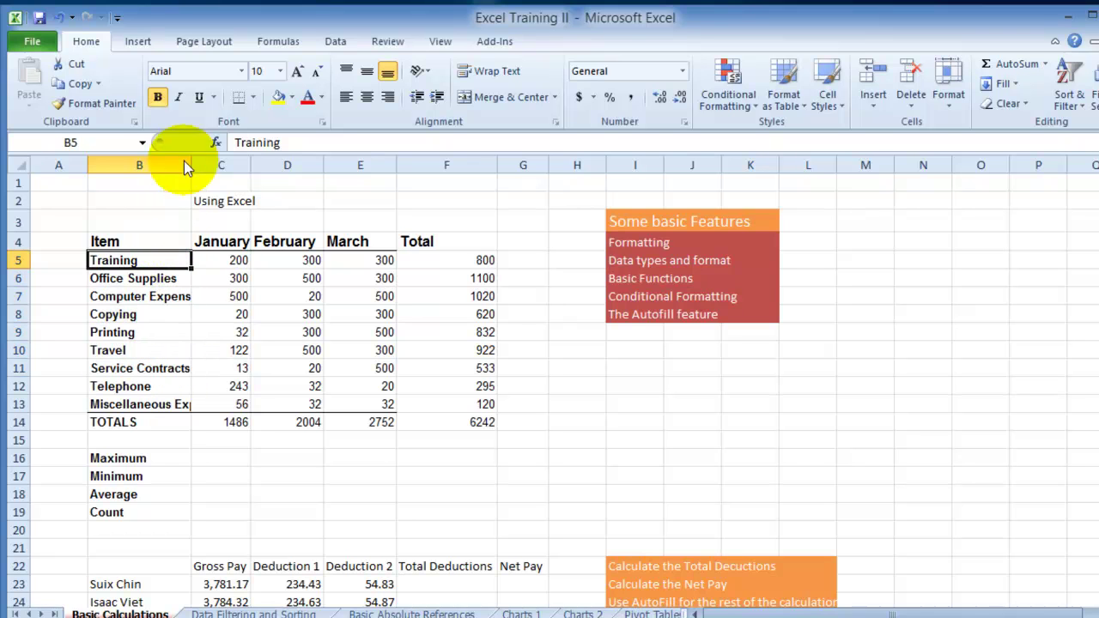
click(296, 70)
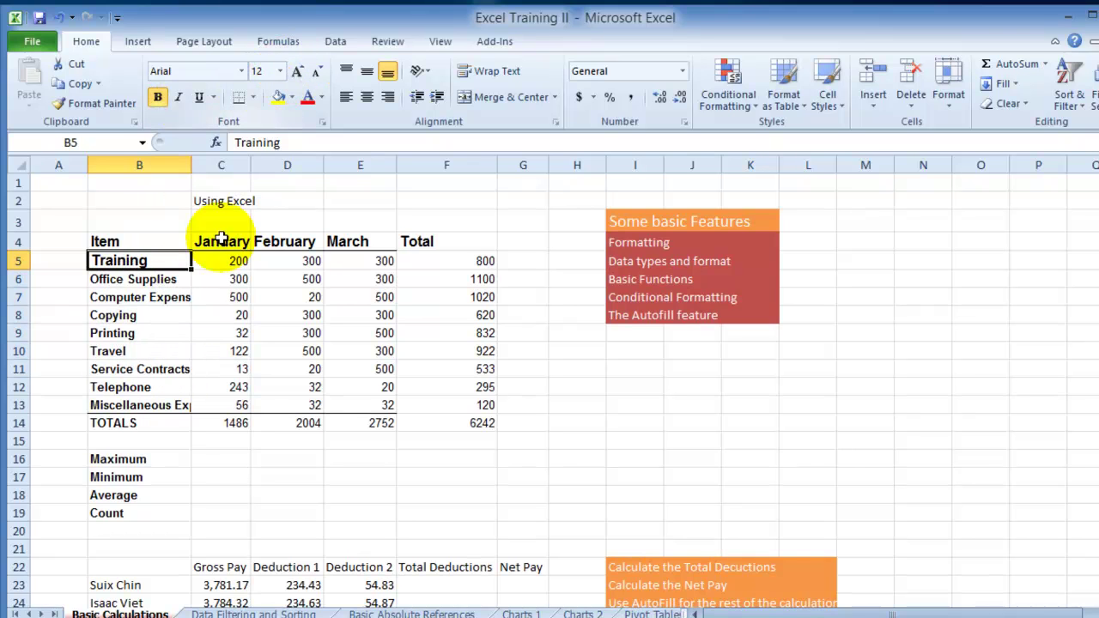
Step: Select the range B2:F2 holding the Using Excel title
click(150, 279)
click(154, 260)
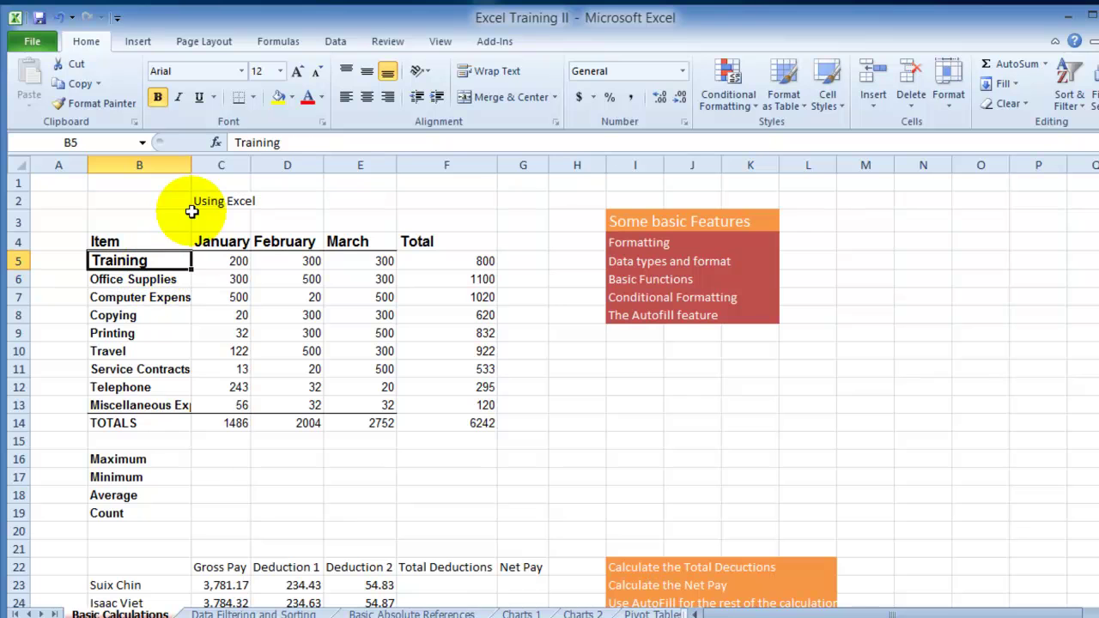
click(106, 199)
drag(105, 199, 427, 200)
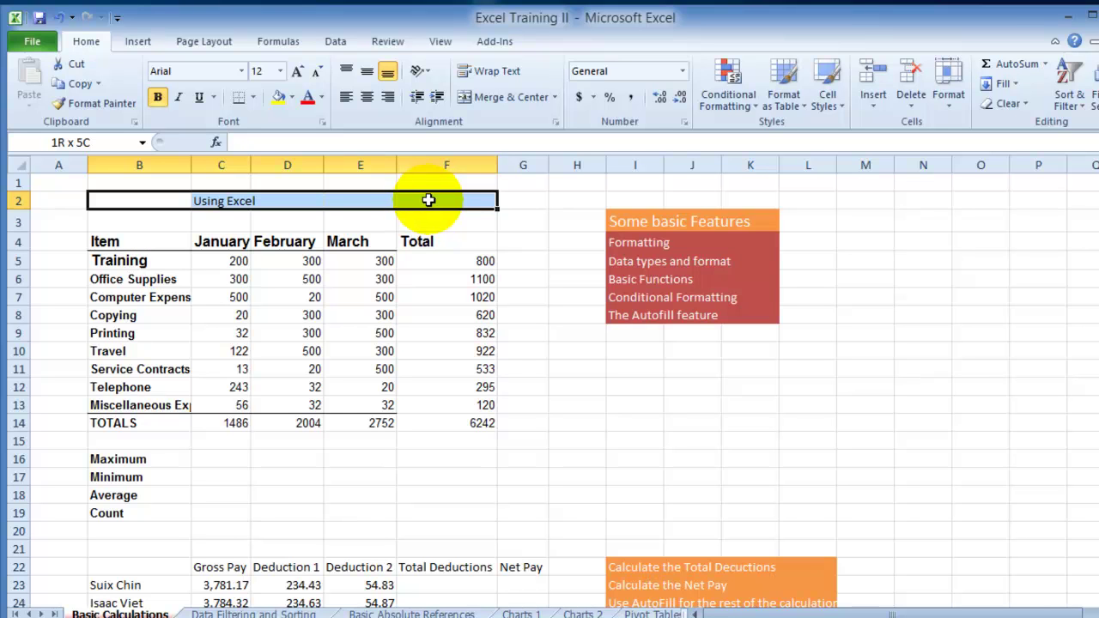
Step: Merge and centre Using Excel across B2:F2, enlarge it to 20 pt and colour it red
drag(428, 200, 428, 200)
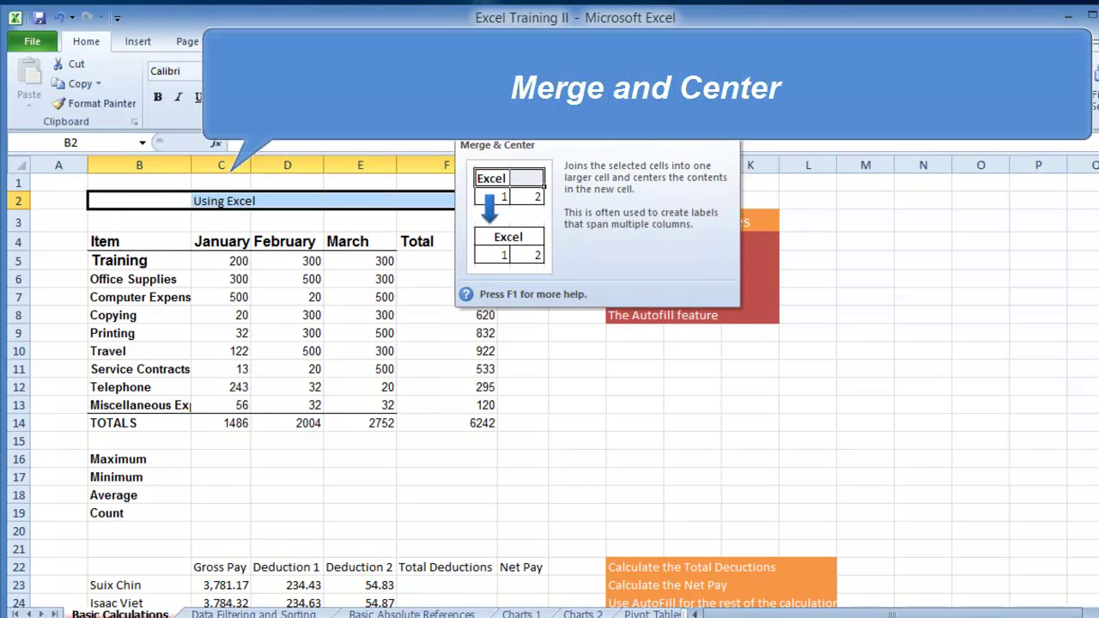
click(507, 96)
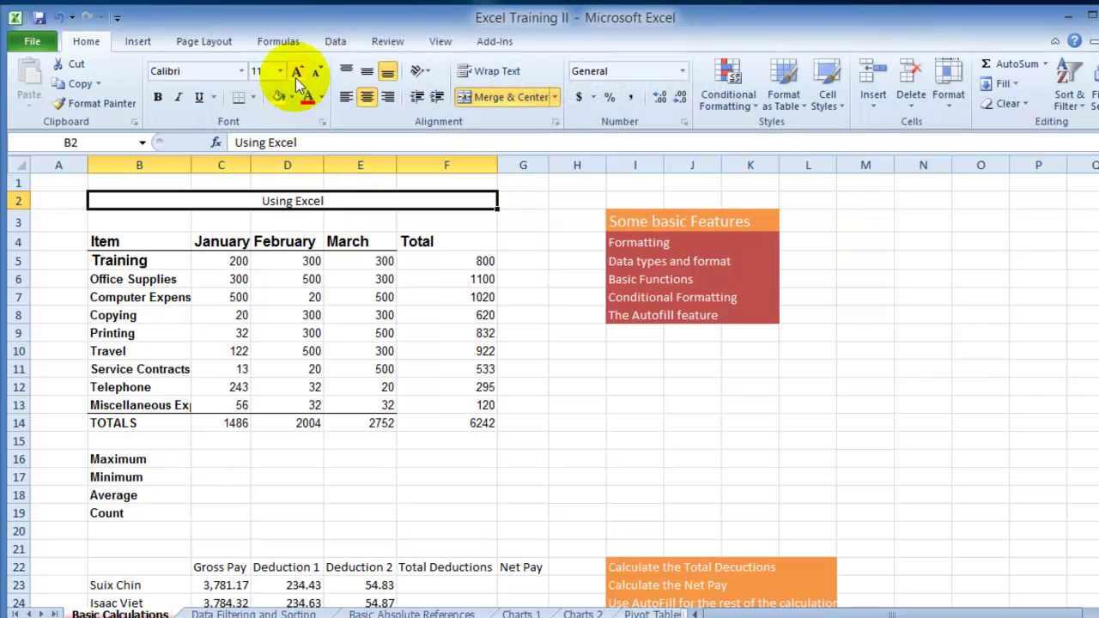
click(298, 72)
click(298, 72)
click(298, 72)
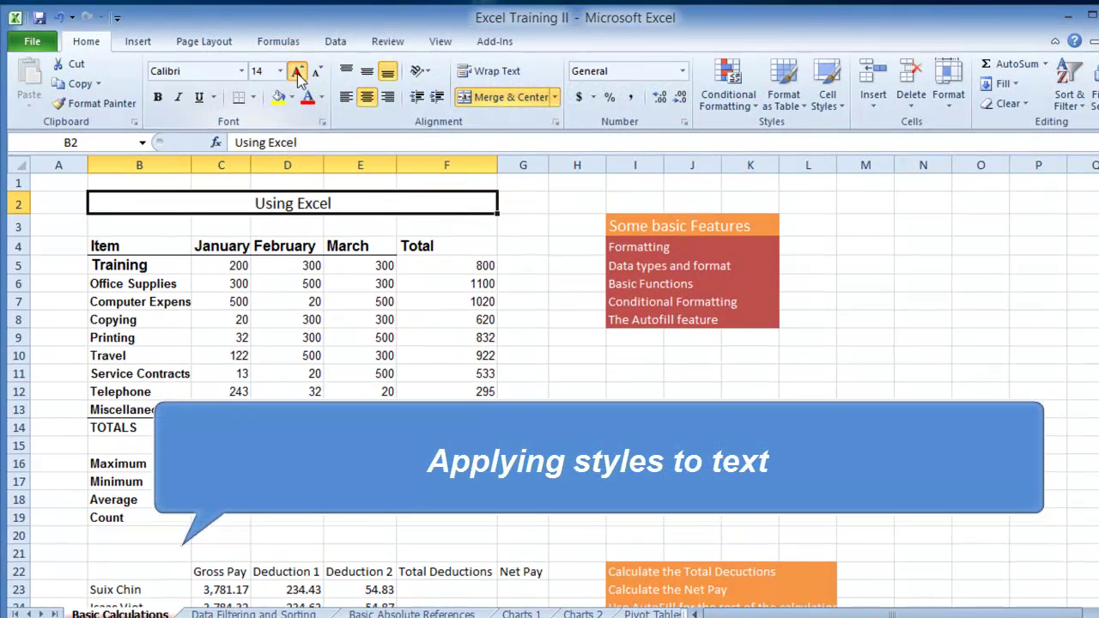
click(298, 72)
click(298, 72)
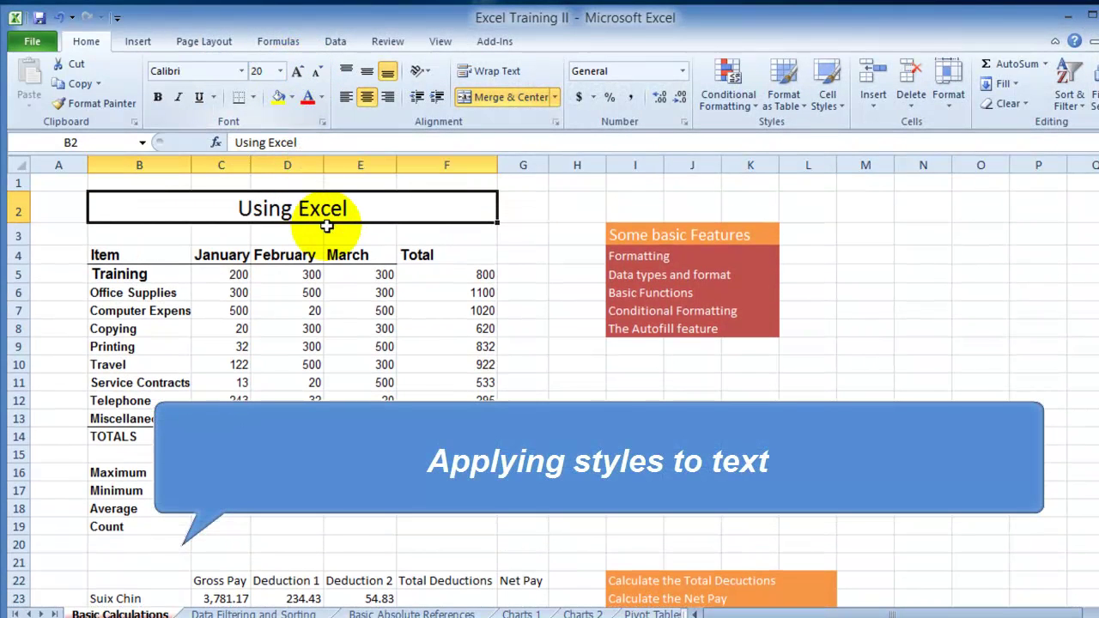
click(307, 97)
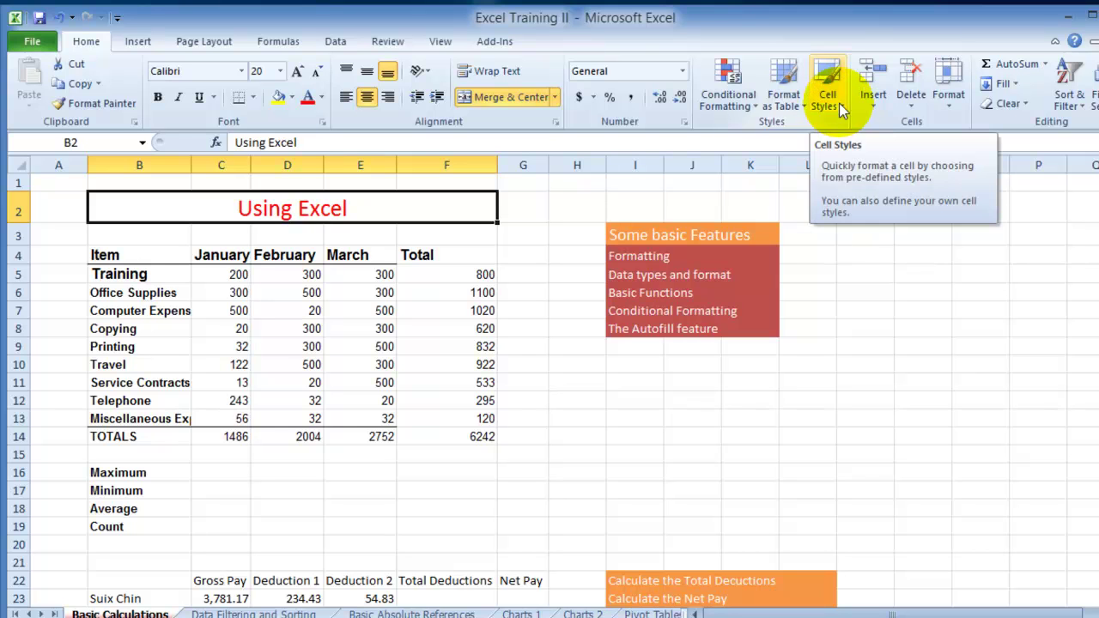
Step: Apply the Heading 1 cell style to the merged Using Excel title
click(842, 103)
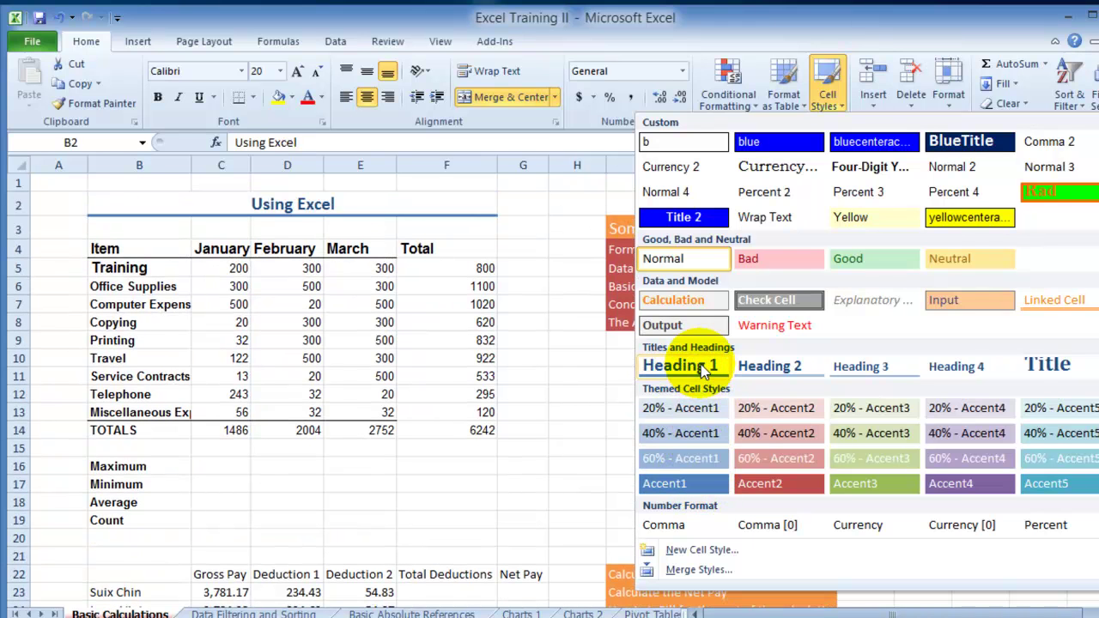
click(680, 366)
click(262, 273)
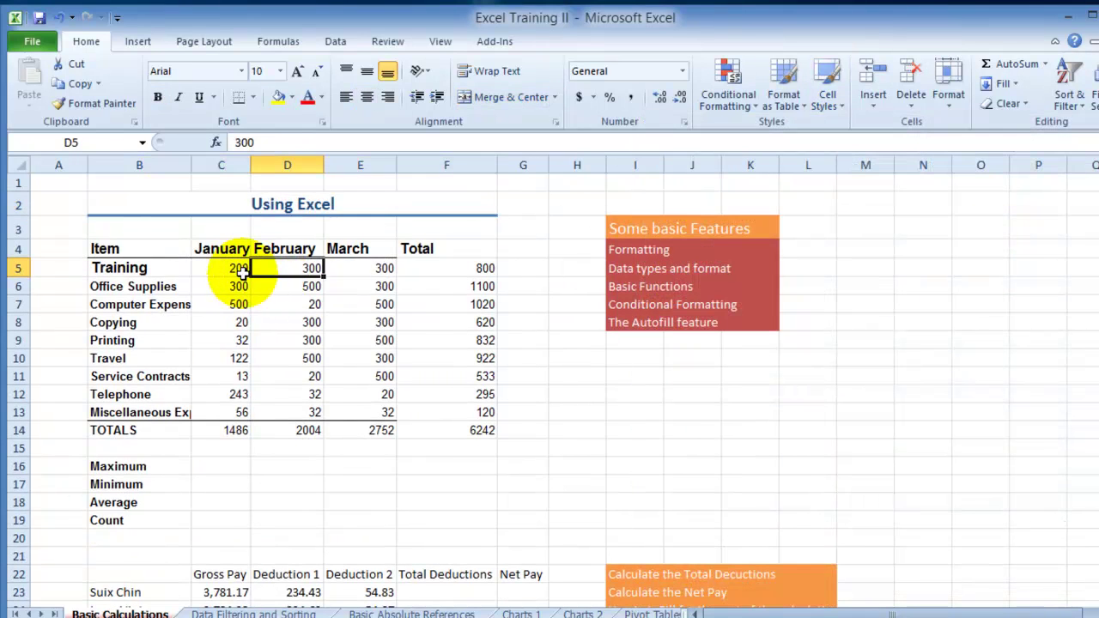
Step: Format the expense figures in C5:F14 as Currency, e.g. $200.00
drag(233, 270, 471, 431)
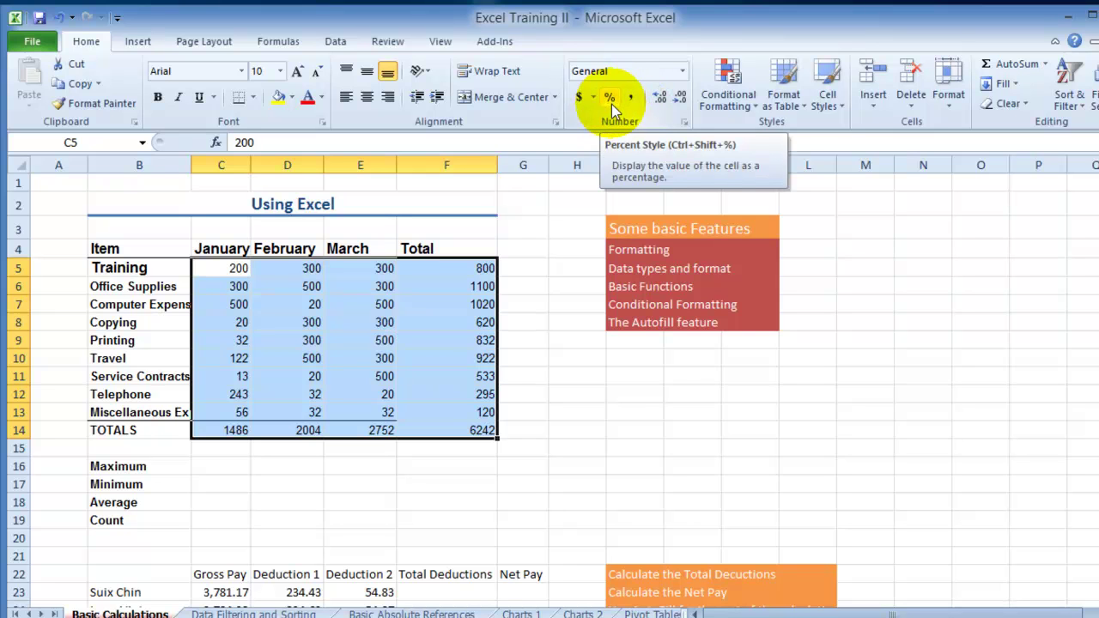
click(683, 72)
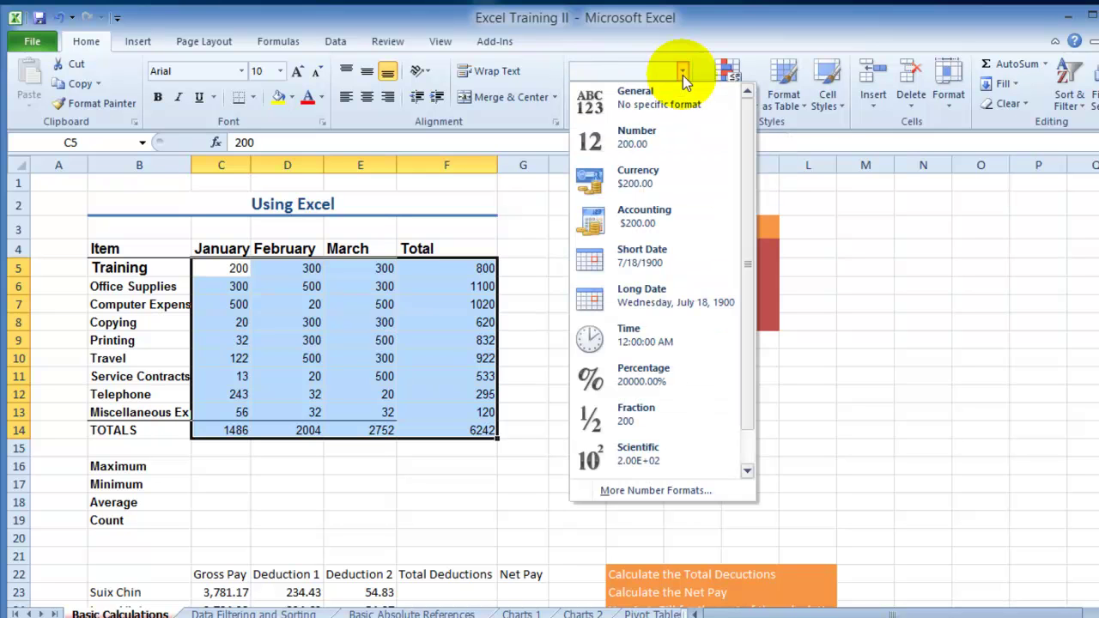
click(630, 182)
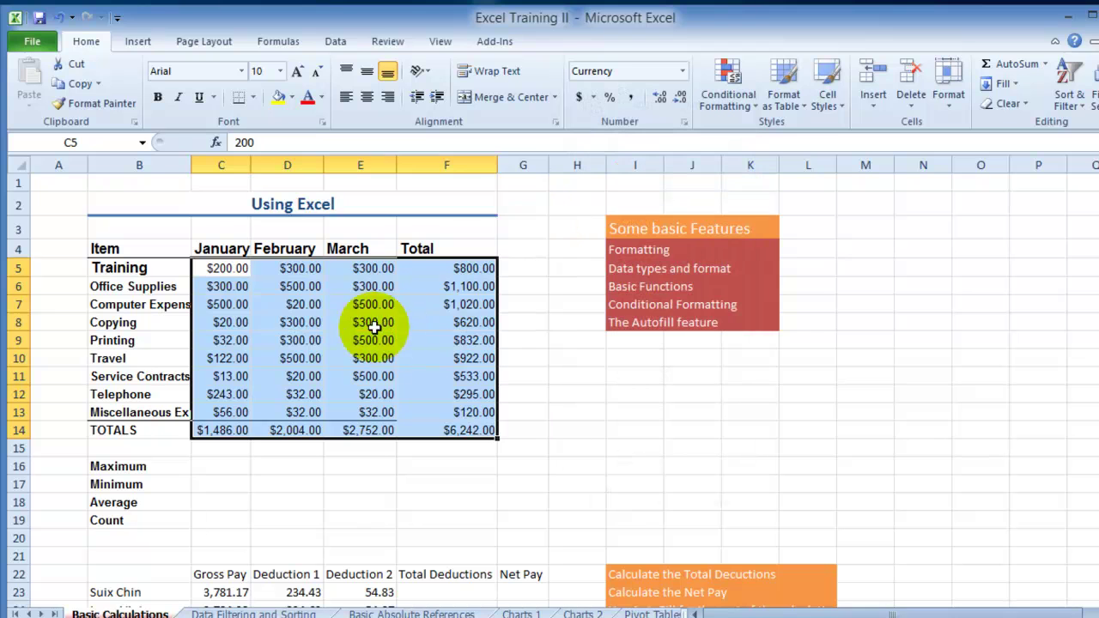
click(335, 330)
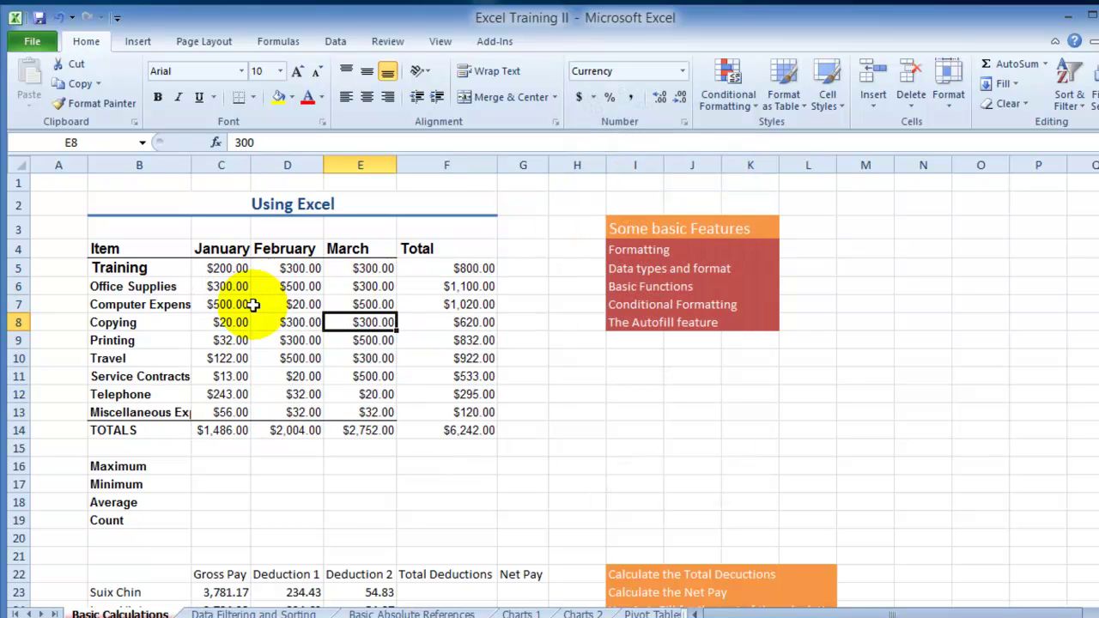
click(430, 248)
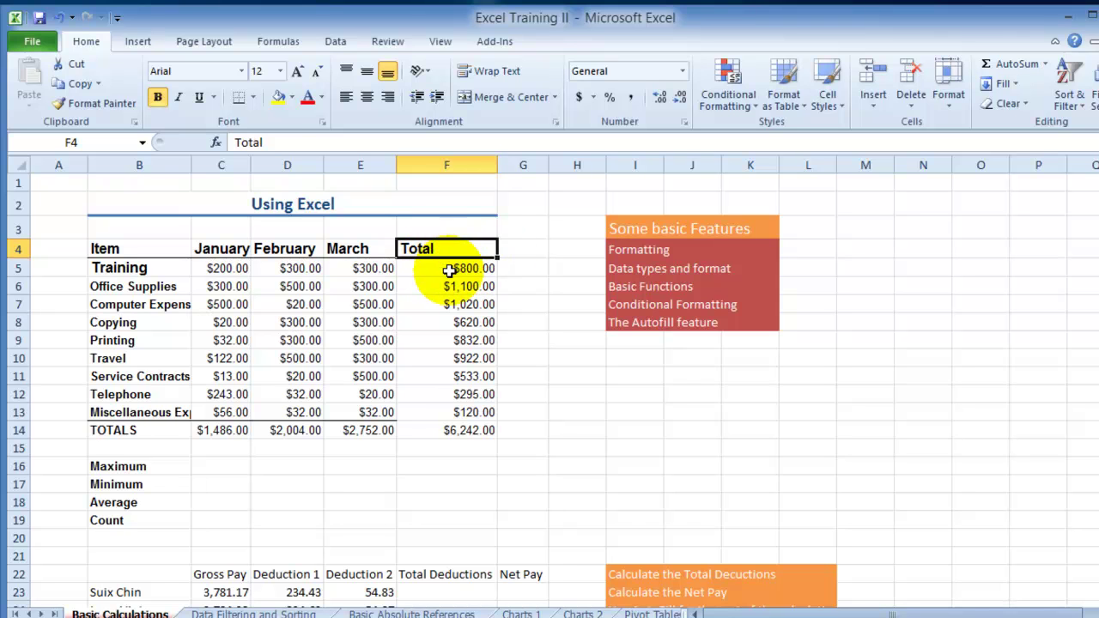
Step: Apply an orange accent cell style with white text to the totals in F5:F13
click(446, 270)
drag(448, 270, 457, 415)
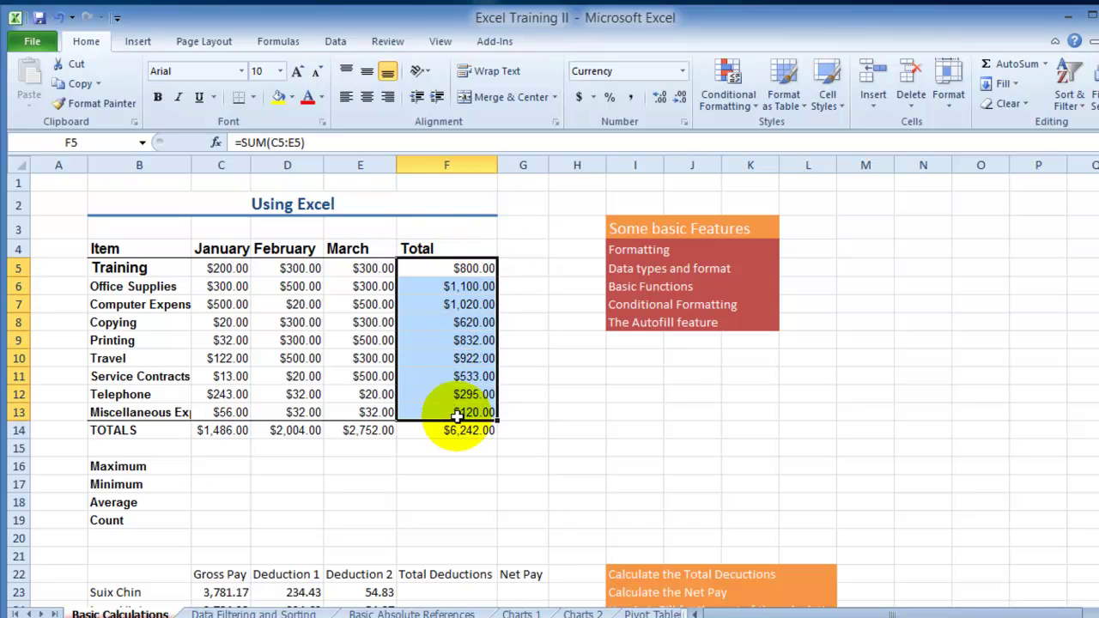
click(840, 109)
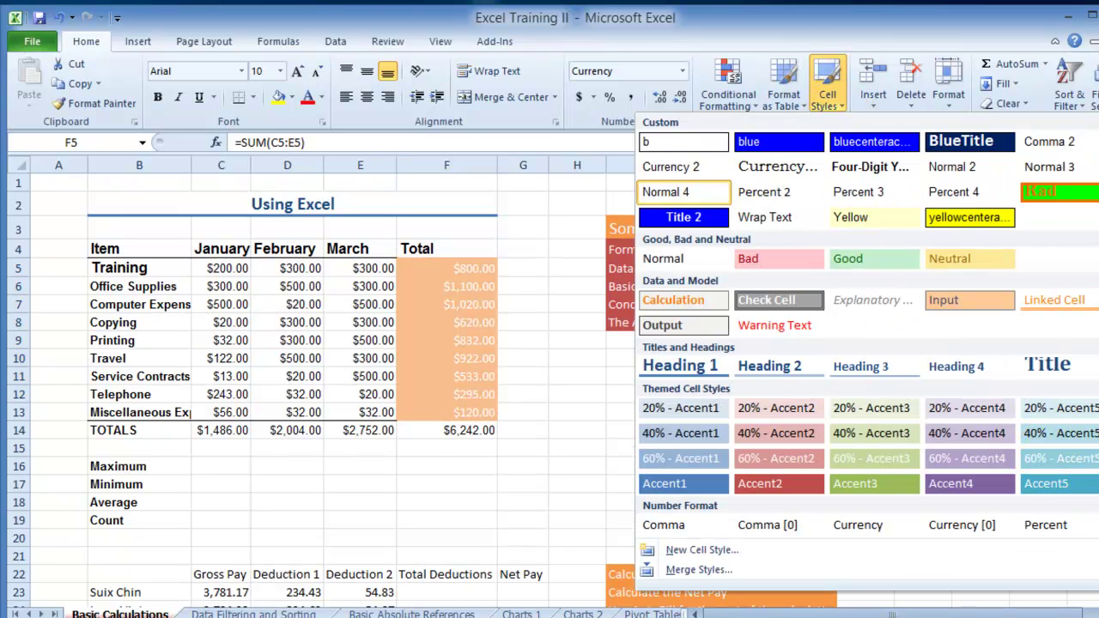
click(455, 391)
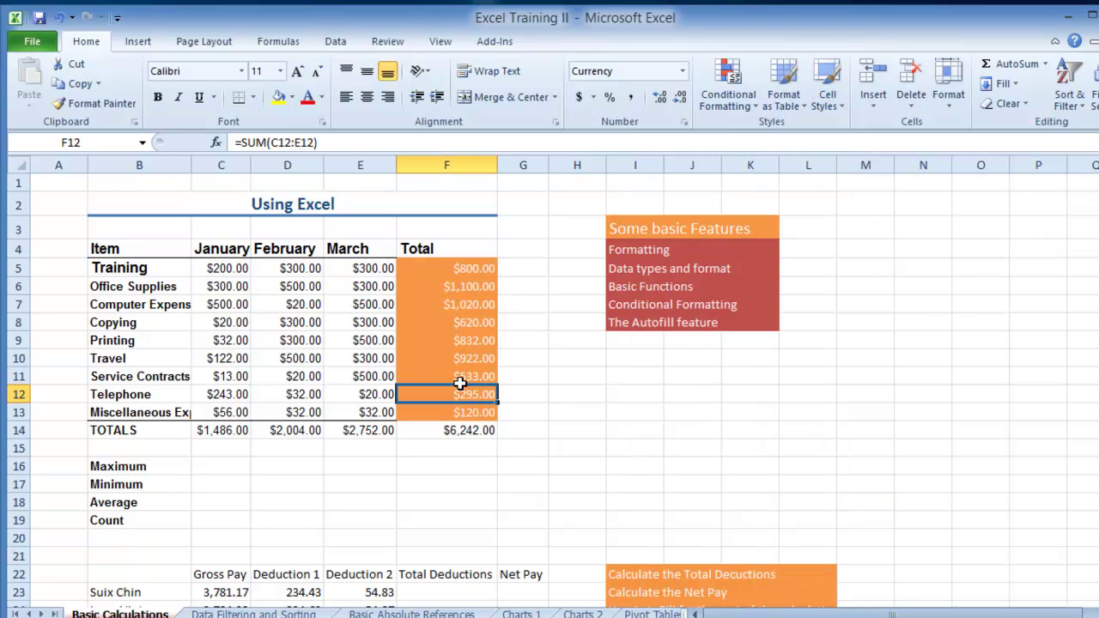
click(222, 269)
drag(150, 269, 152, 409)
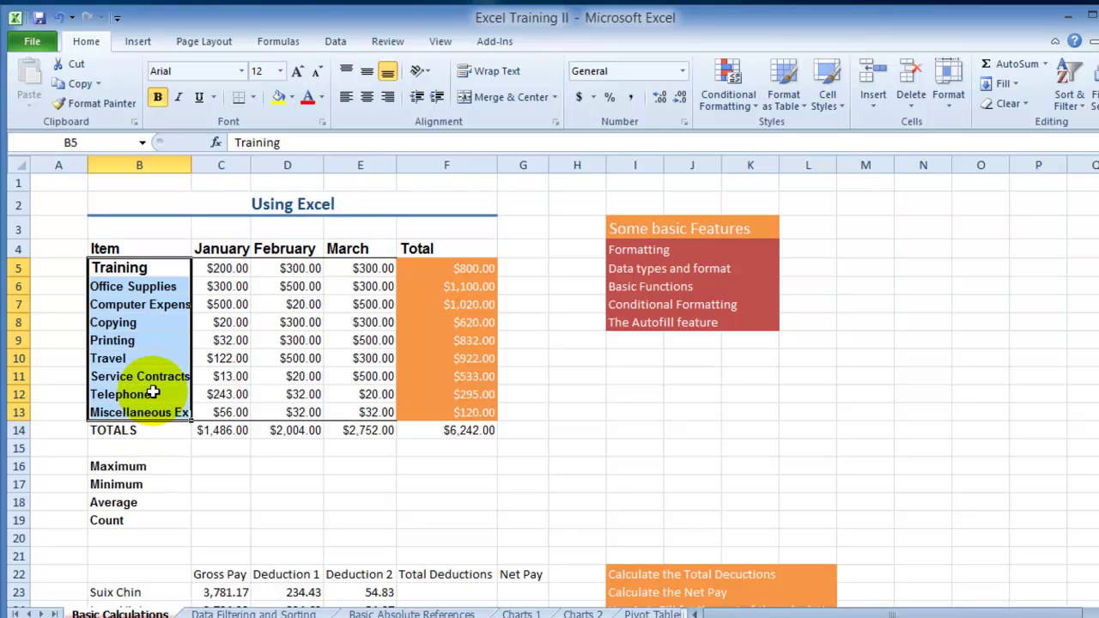
Step: Fill the item names in B5:B13 with light blue
click(292, 97)
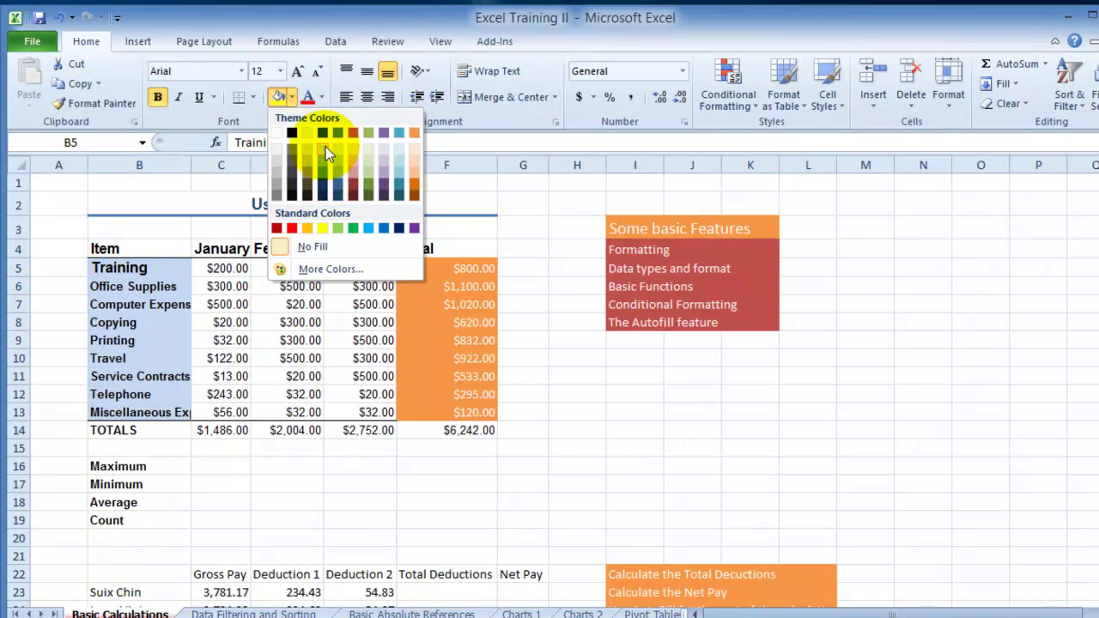
click(230, 322)
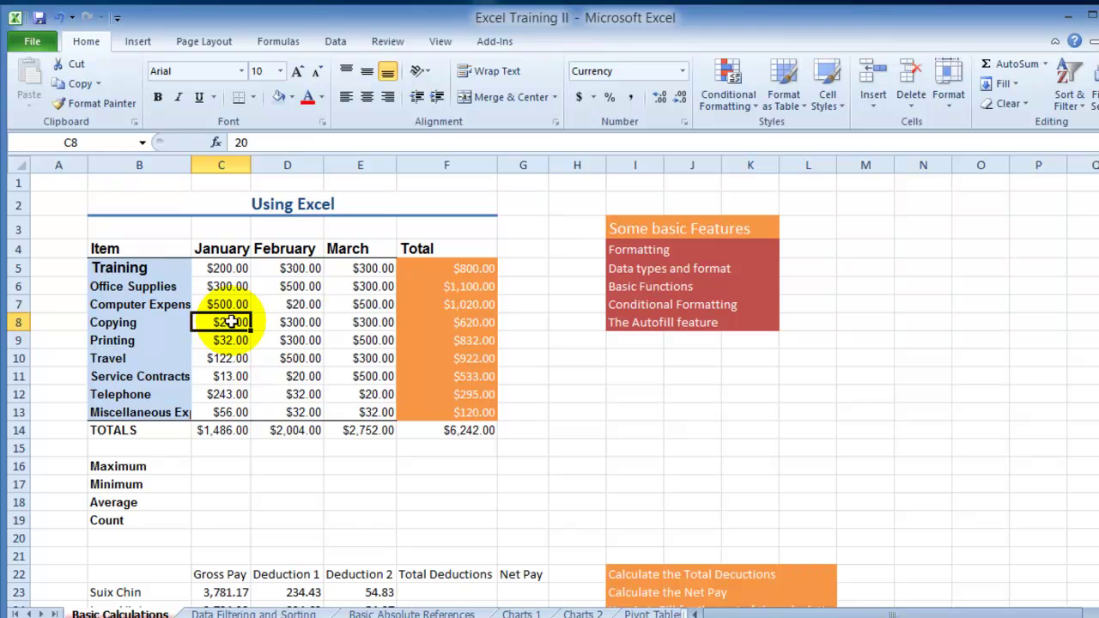